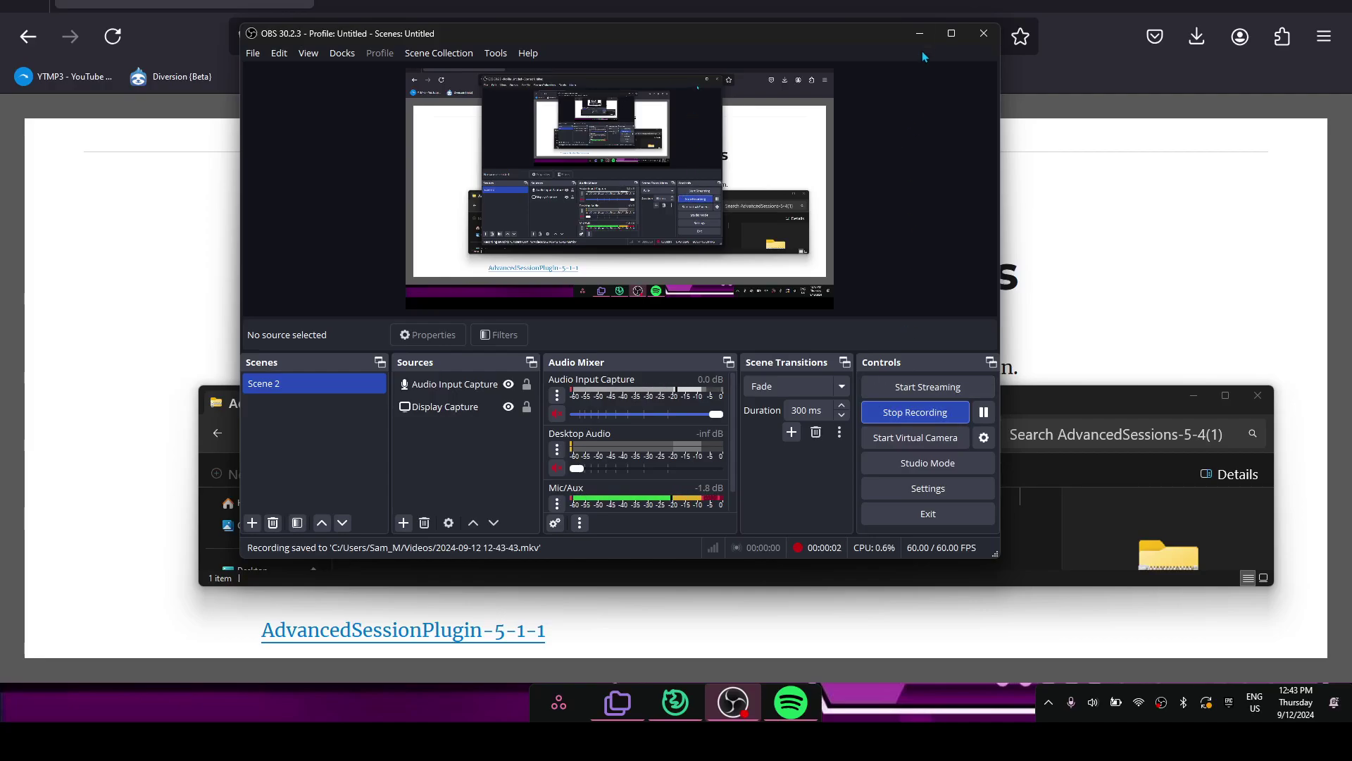
# - Minimize OBS and center the File Explorer window showing the AdvancedSessions-5-4(1) archive over the page
pyautogui.click(920, 33)
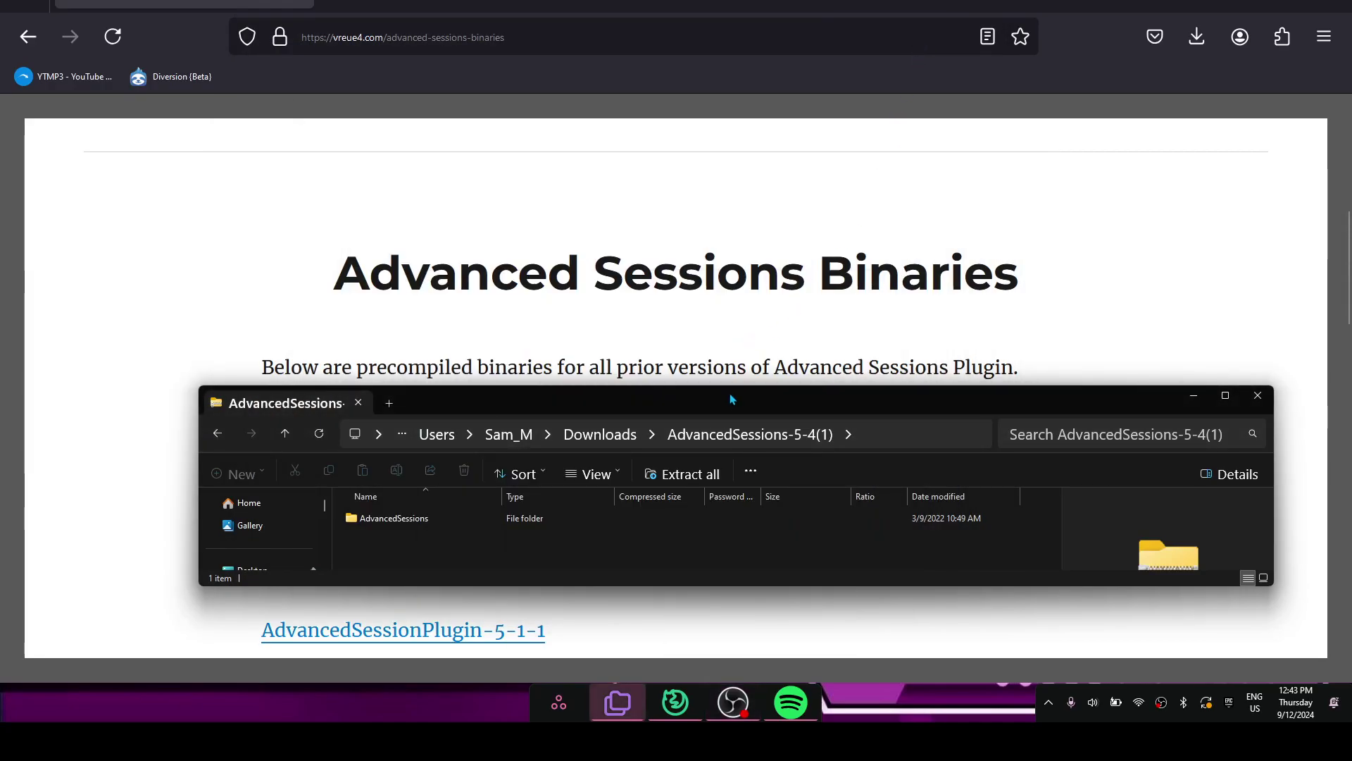
pyautogui.moveTo(729, 399); pyautogui.dragTo(686, 197)
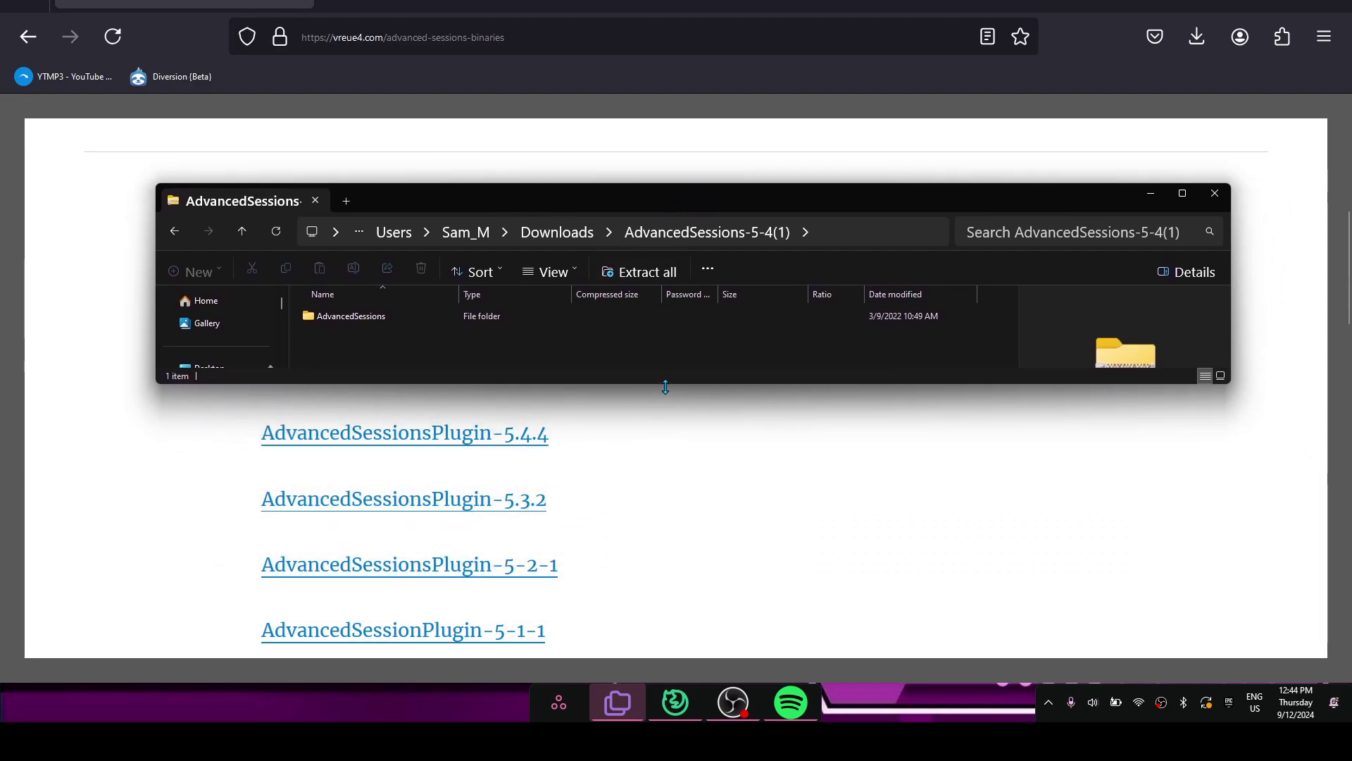
pyautogui.moveTo(670, 209); pyautogui.dragTo(660, 238)
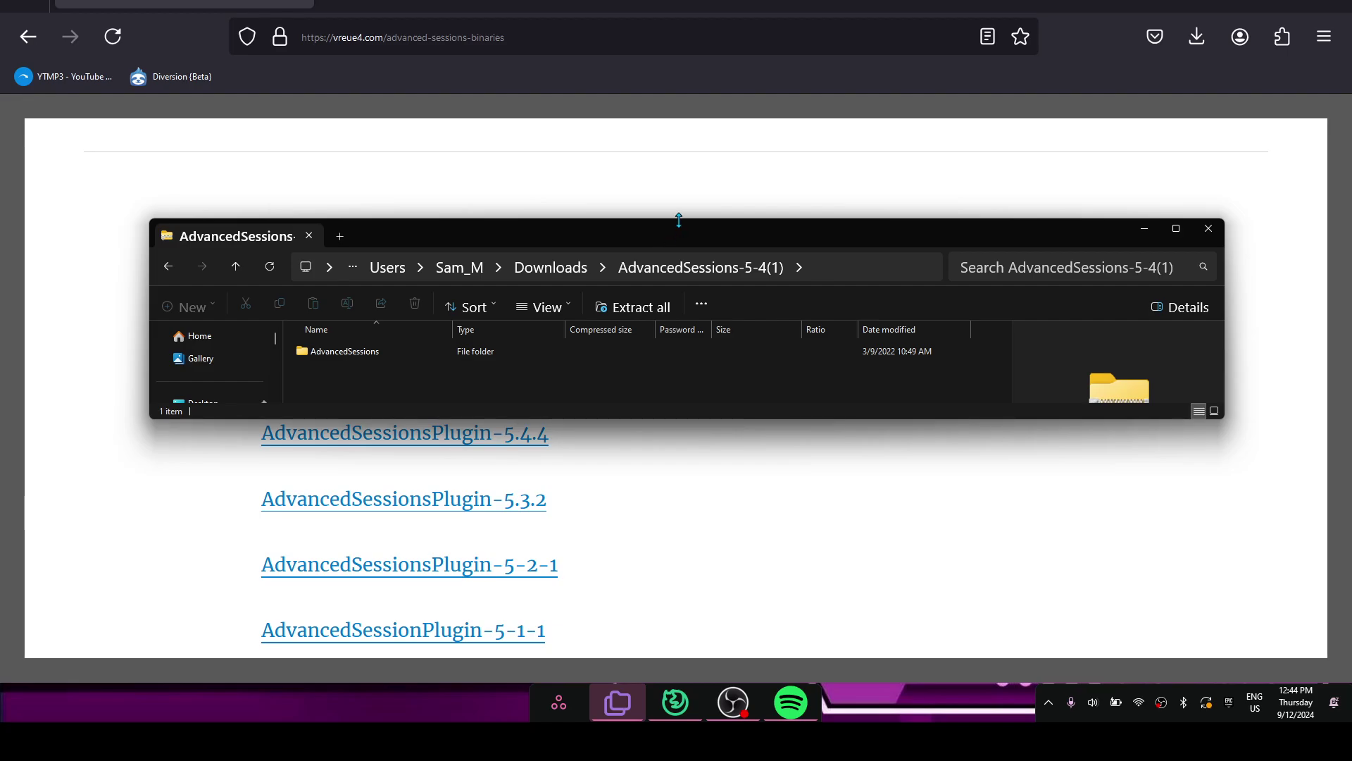
pyautogui.moveTo(678, 221); pyautogui.dragTo(539, 523)
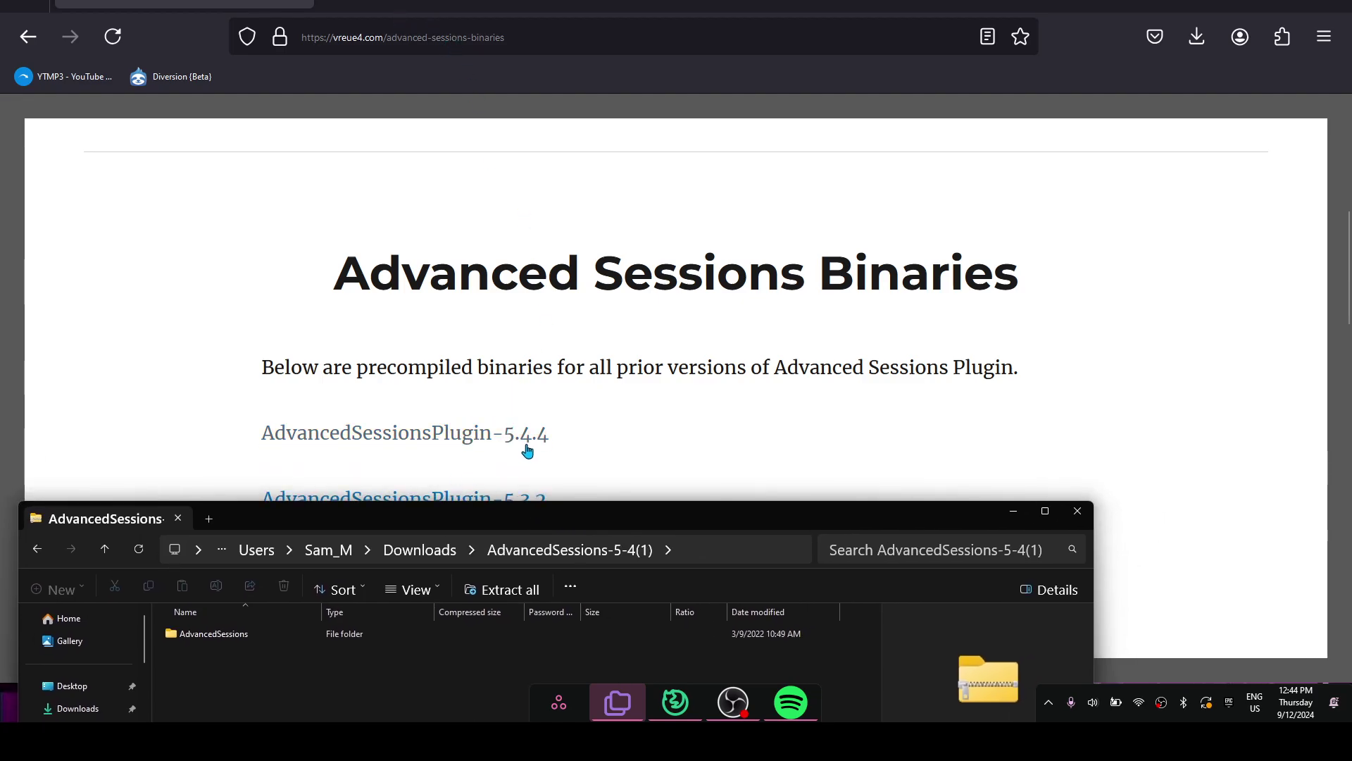
pyautogui.moveTo(586, 520); pyautogui.dragTo(755, 222)
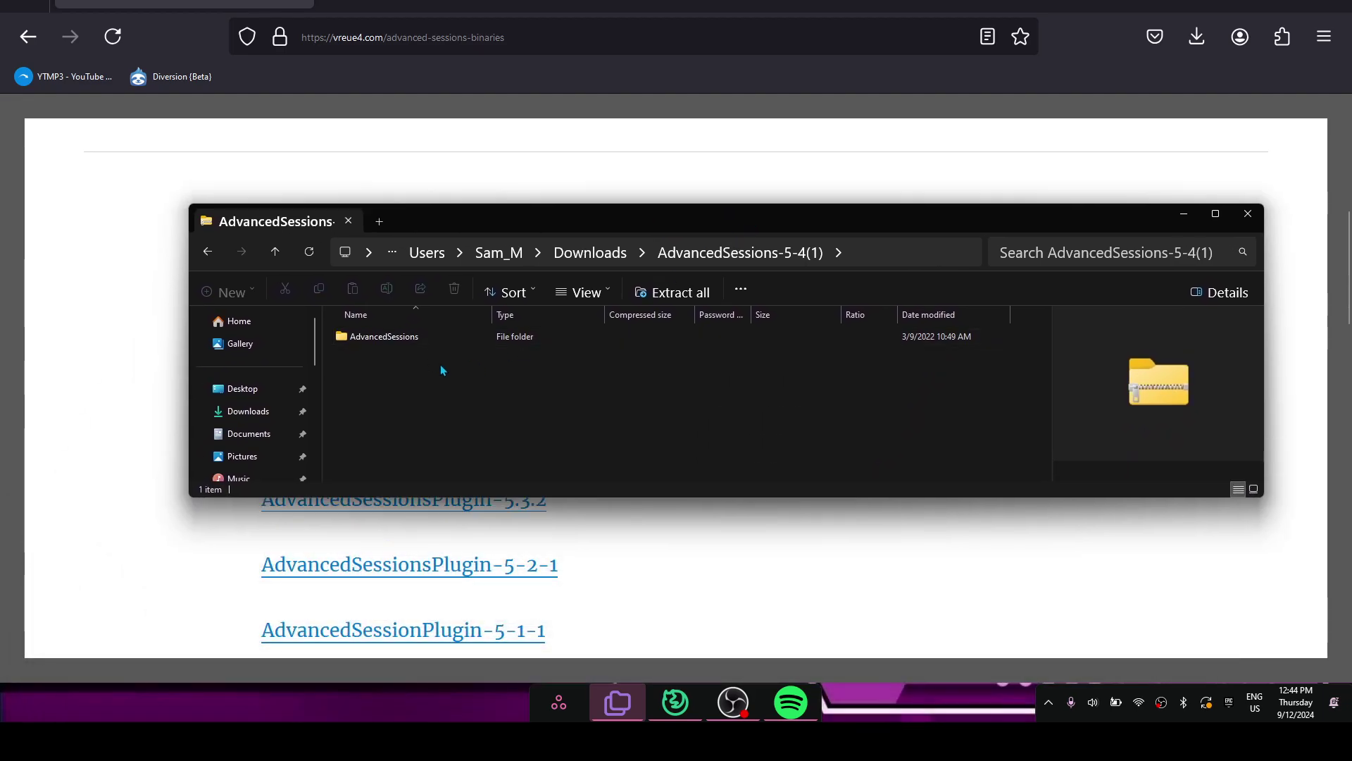
# - Open the archive's AdvancedSessions folder and copy the AdvancedSessions and AdvancedSteamSessions plugin folders
pyautogui.doubleClick(384, 337)
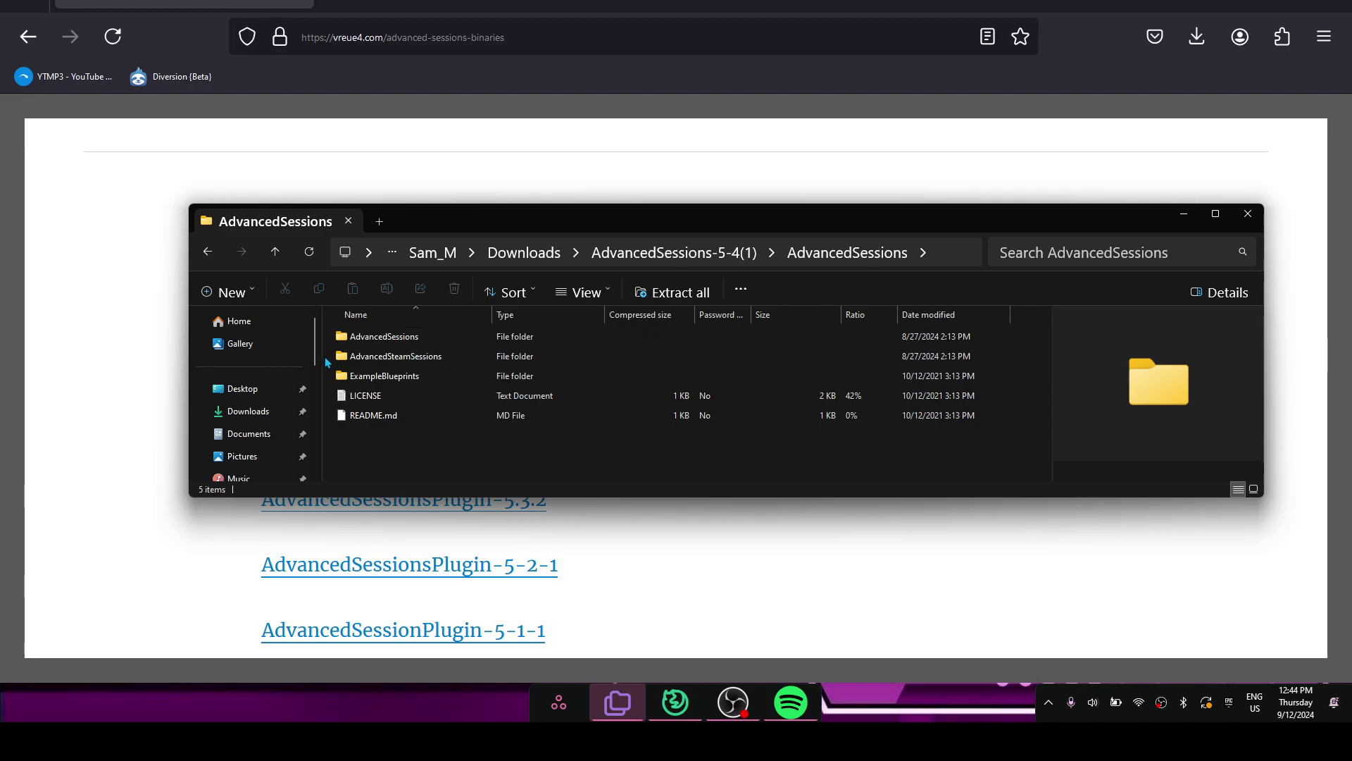
pyautogui.moveTo(326, 364); pyautogui.dragTo(398, 337)
pyautogui.rightClick(398, 337)
pyautogui.click(449, 399)
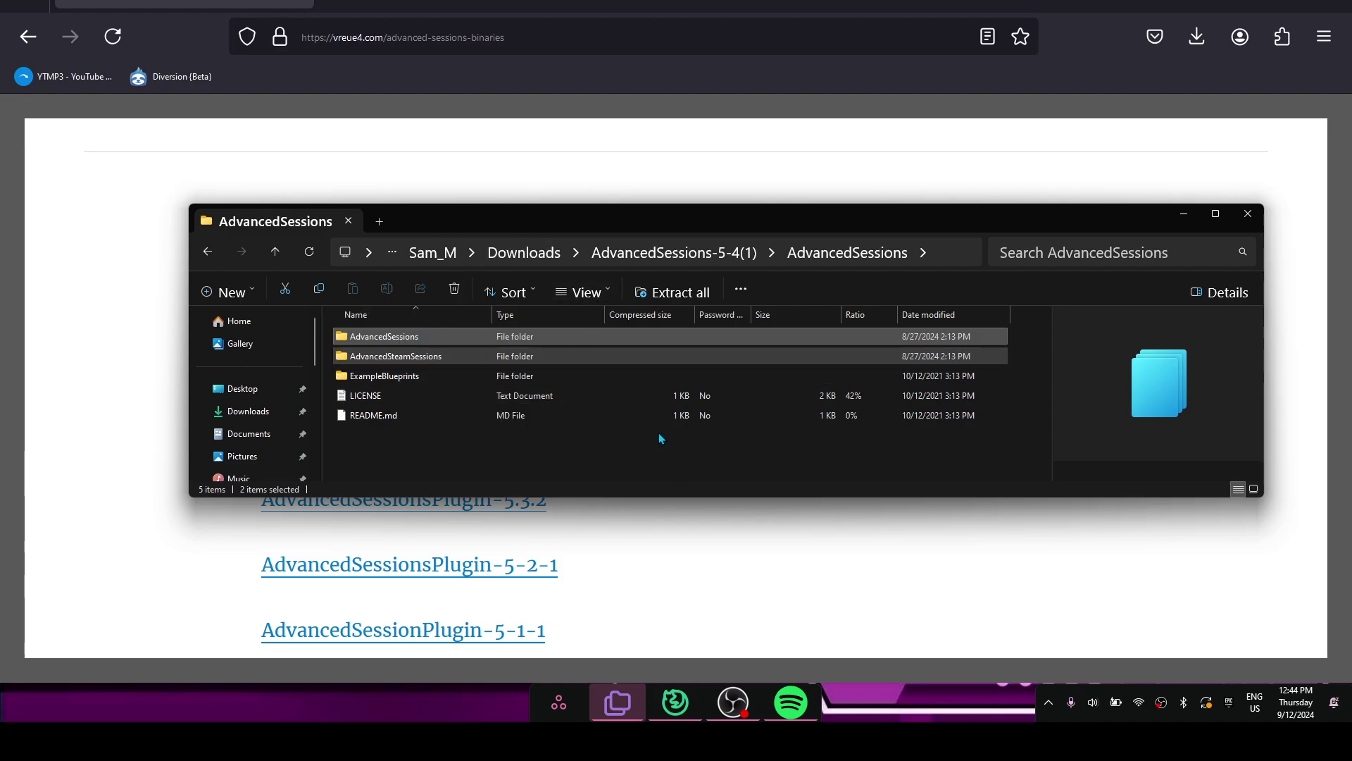
pyautogui.click(512, 467)
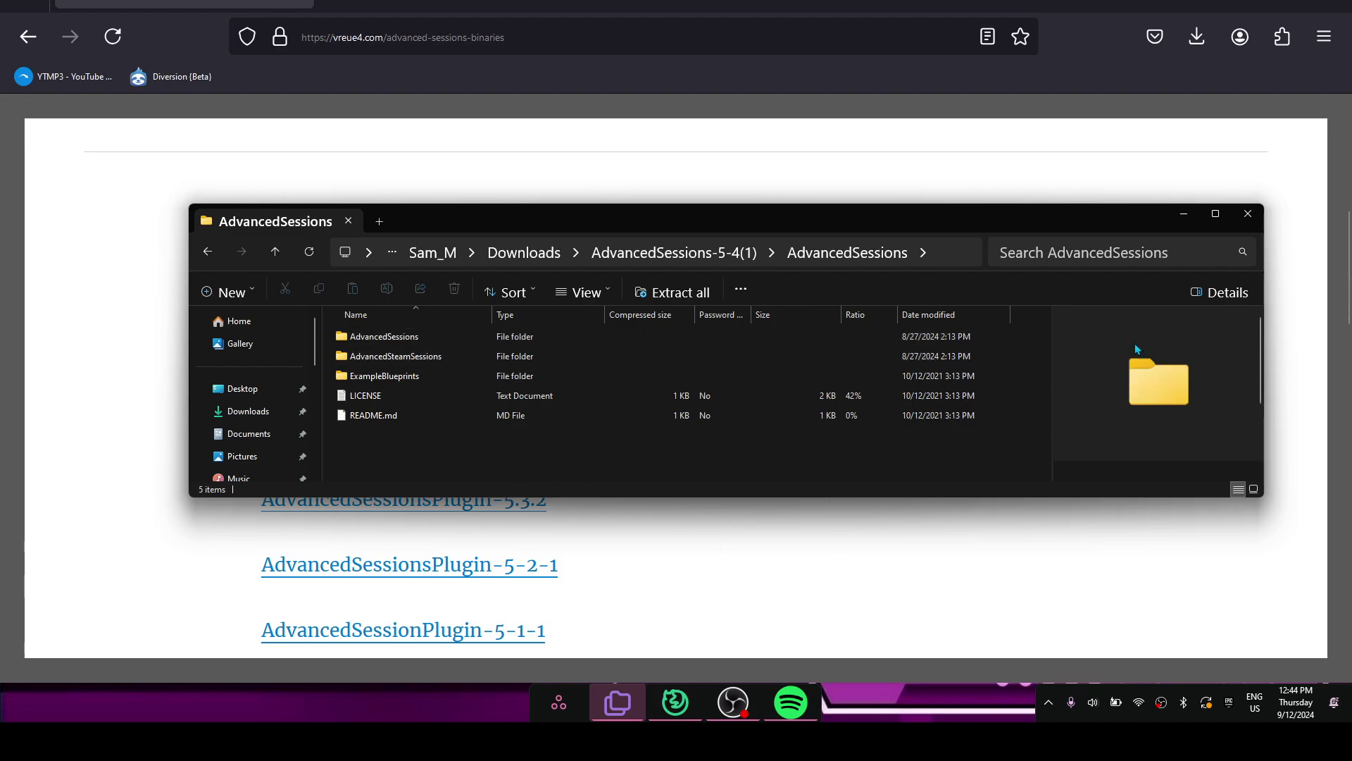
# - Close the archive and open Documents > Unreal Projects > MSG_Sessions in a new Explorer window
pyautogui.click(1262, 222)
pyautogui.press('super+e')
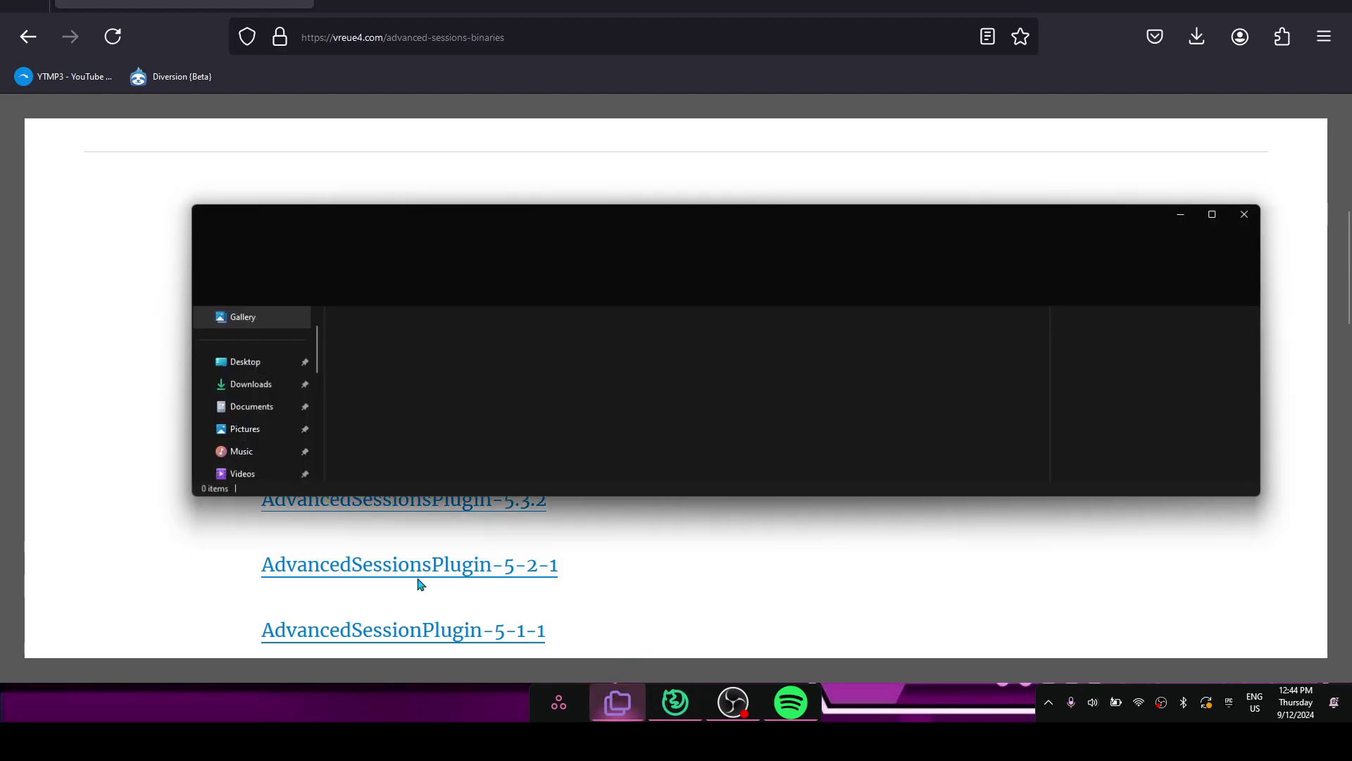
pyautogui.click(250, 407)
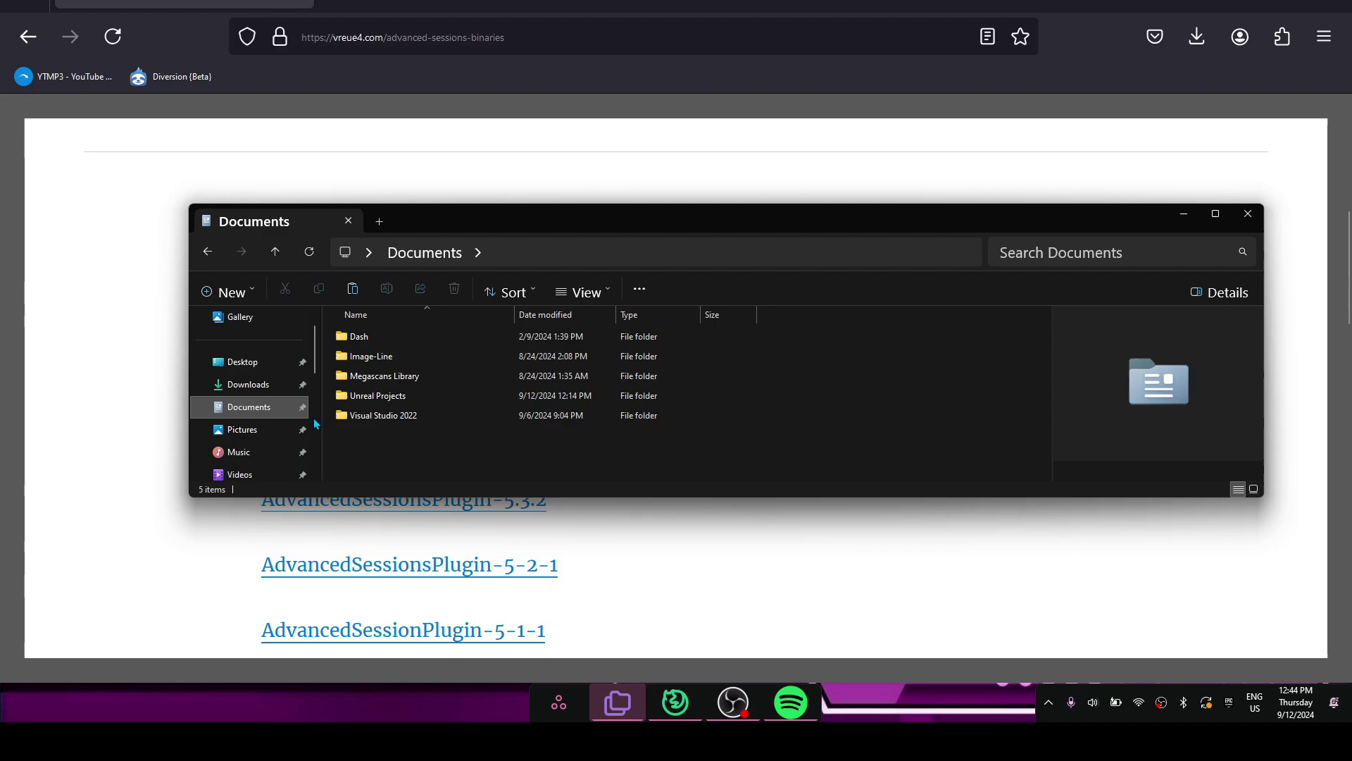
pyautogui.doubleClick(397, 397)
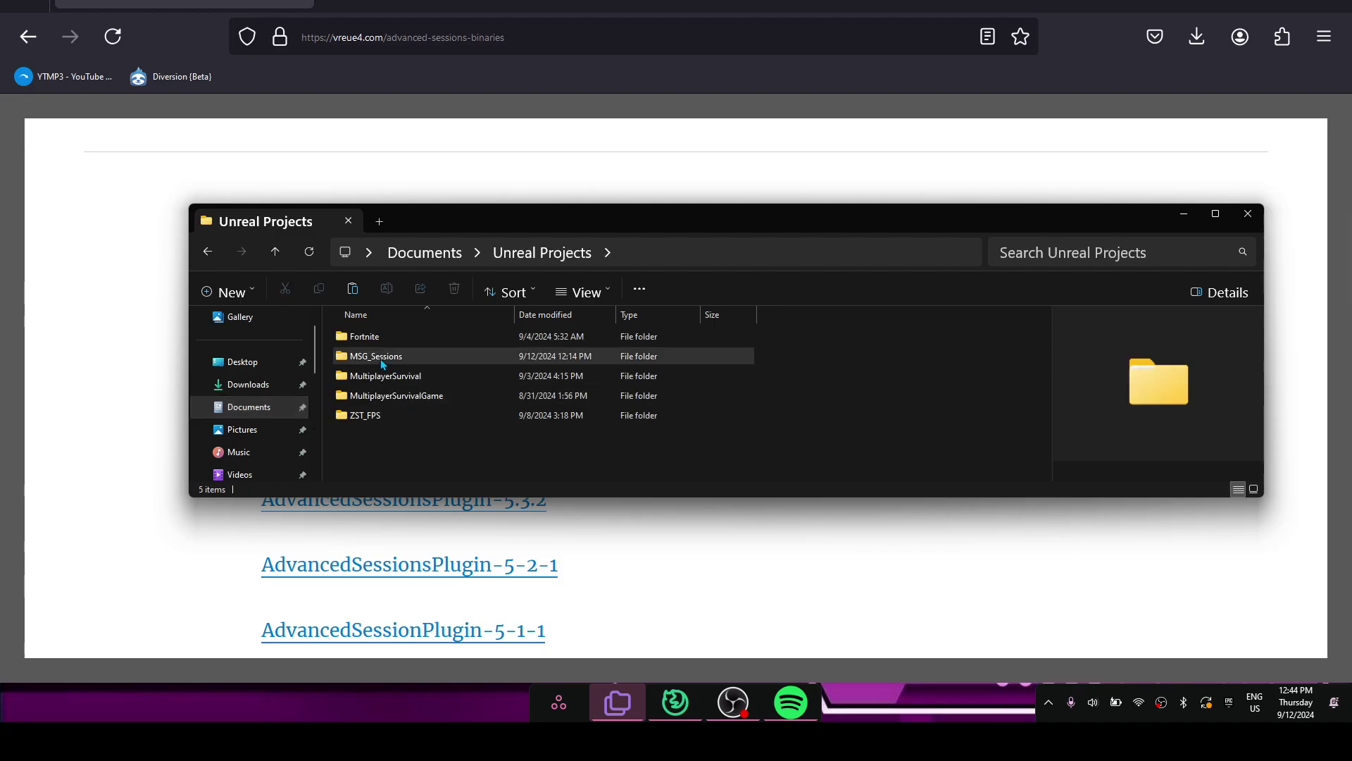
pyautogui.doubleClick(383, 360)
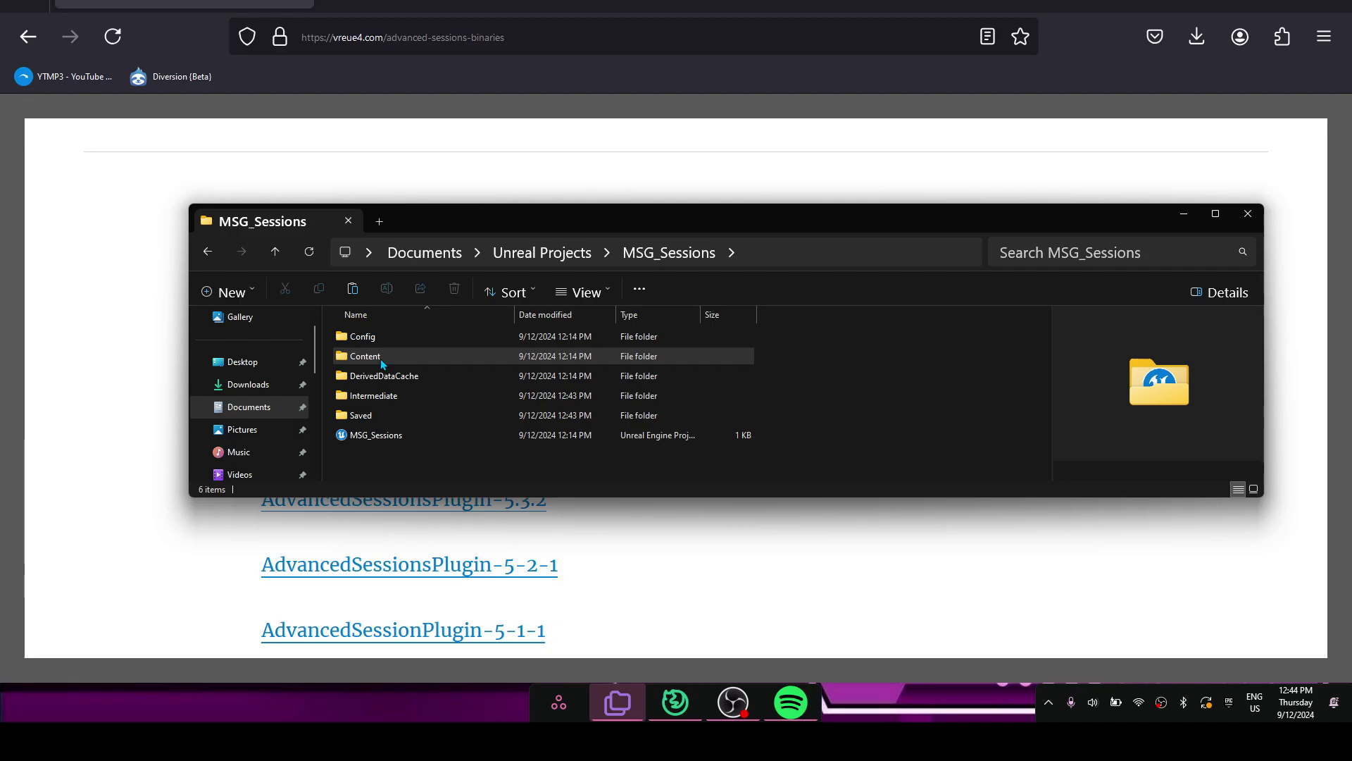
# - Create a new folder named Plugins in the MSG_Sessions project folder
pyautogui.rightClick(392, 464)
pyautogui.moveTo(448, 425)
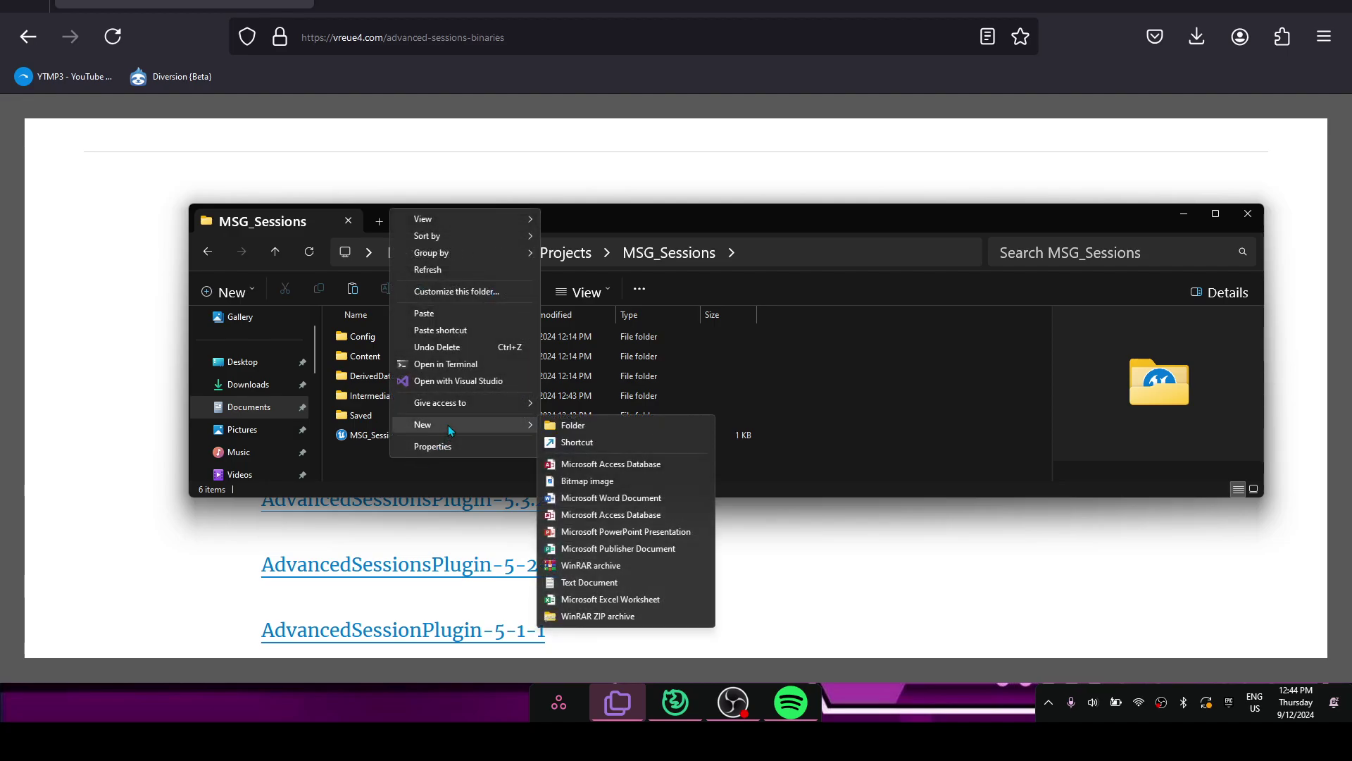
pyautogui.click(569, 426)
pyautogui.write('Plugins')
pyautogui.press('Return')
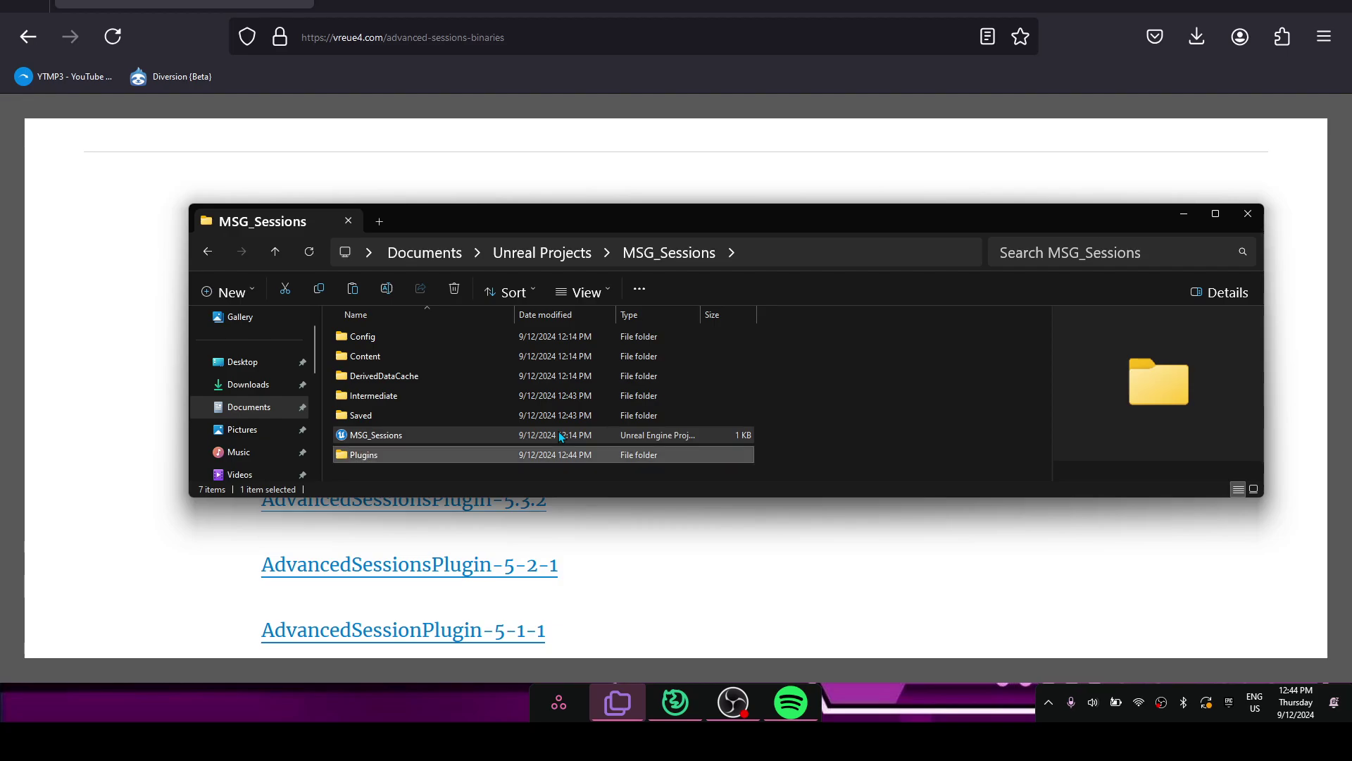
# - Paste the AdvancedSessions and AdvancedSteamSessions folders into the Plugins folder
pyautogui.doubleClick(442, 453)
pyautogui.rightClick(439, 404)
pyautogui.click(472, 507)
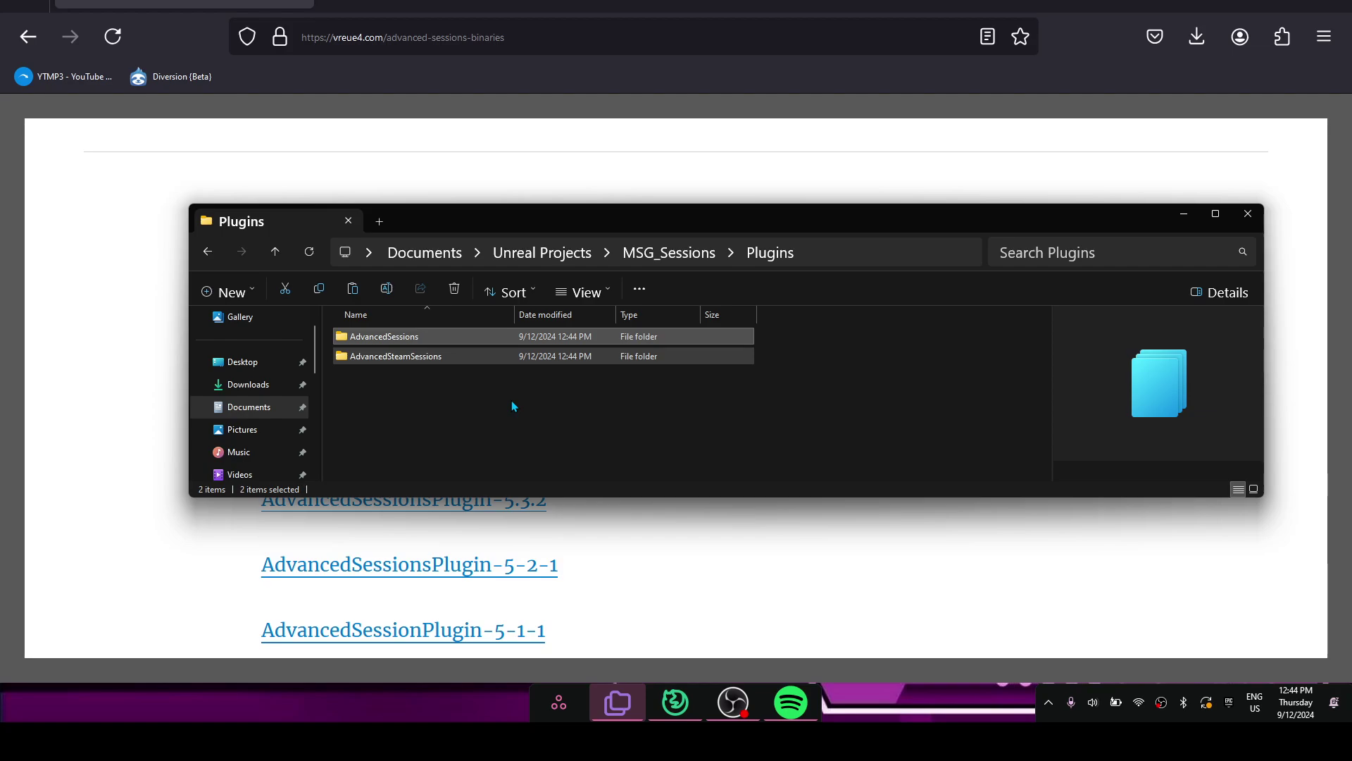
pyautogui.click(511, 400)
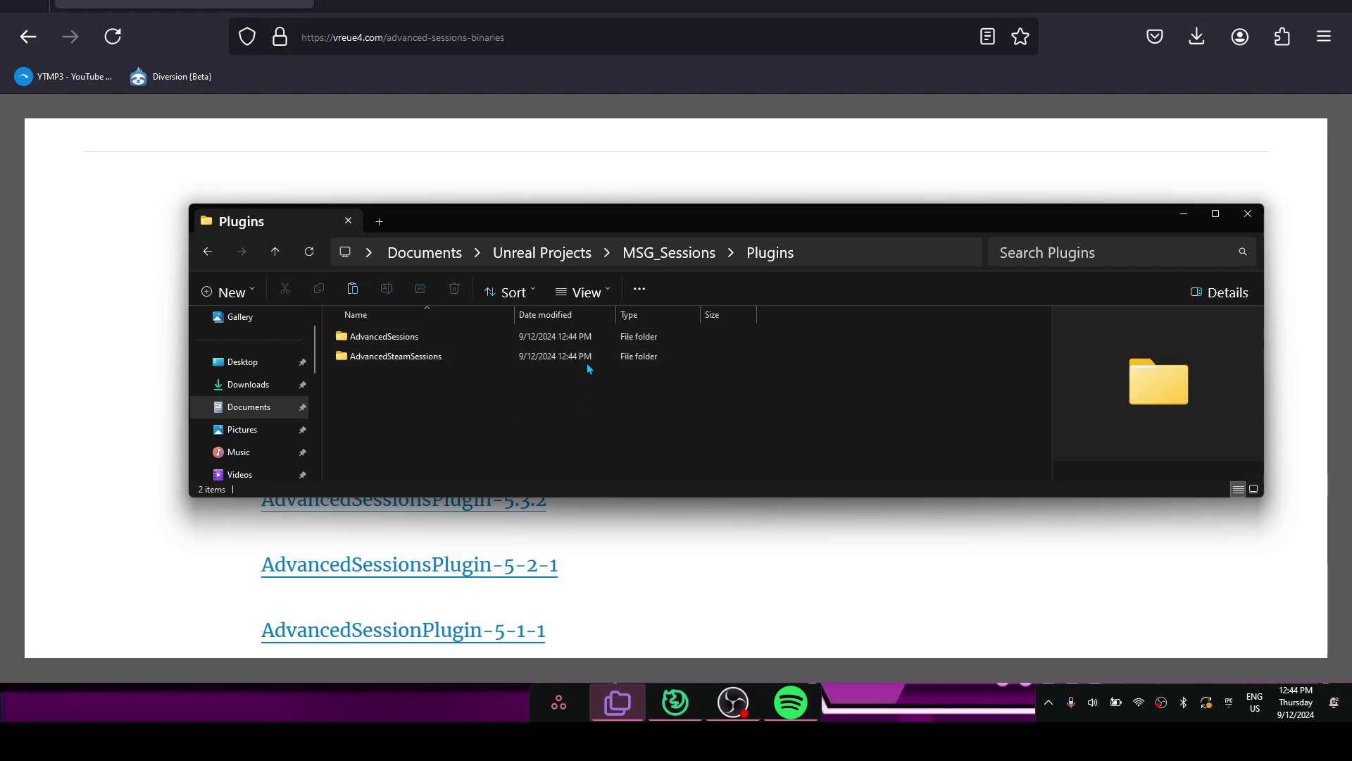
# - Launch MSG_Sessions.uproject in Unreal, close File Explorer, and dismiss the Missing Project Settings notice
pyautogui.click(649, 252)
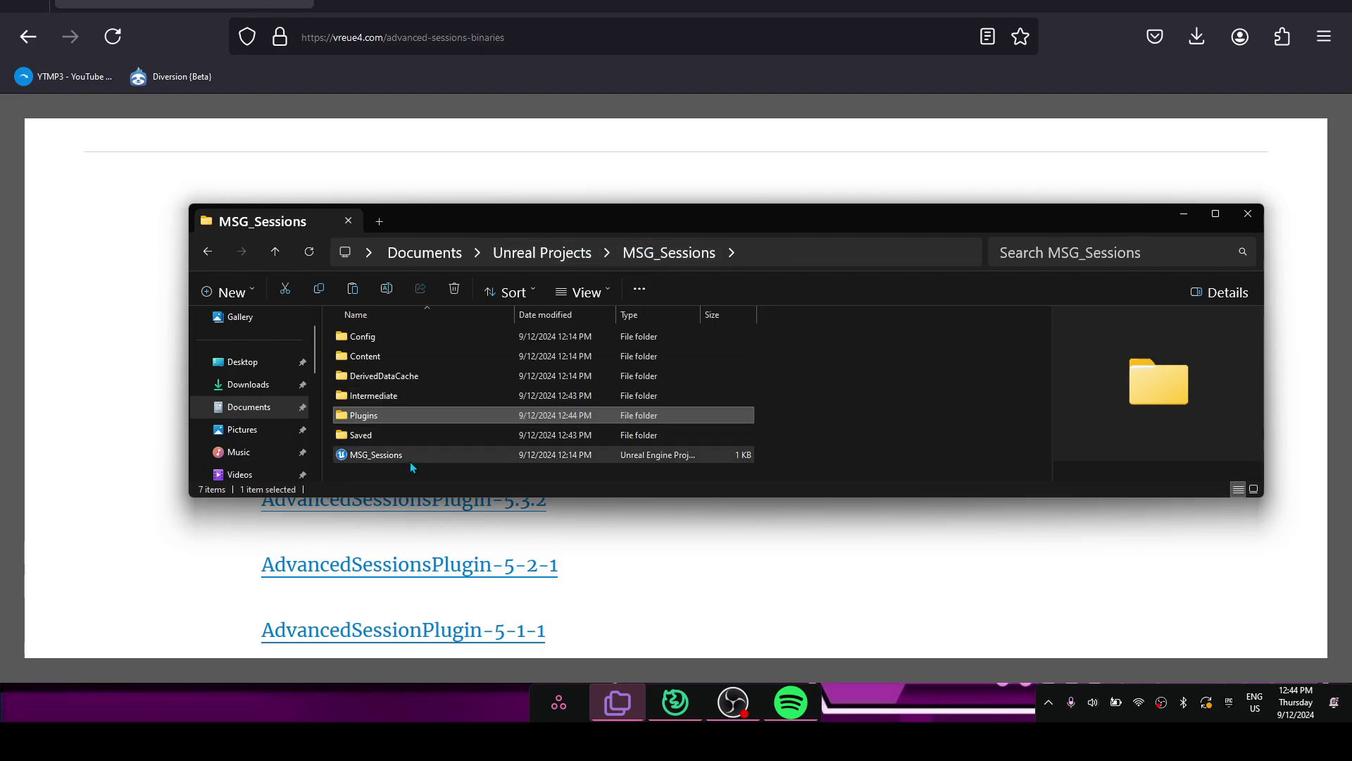
pyautogui.doubleClick(380, 456)
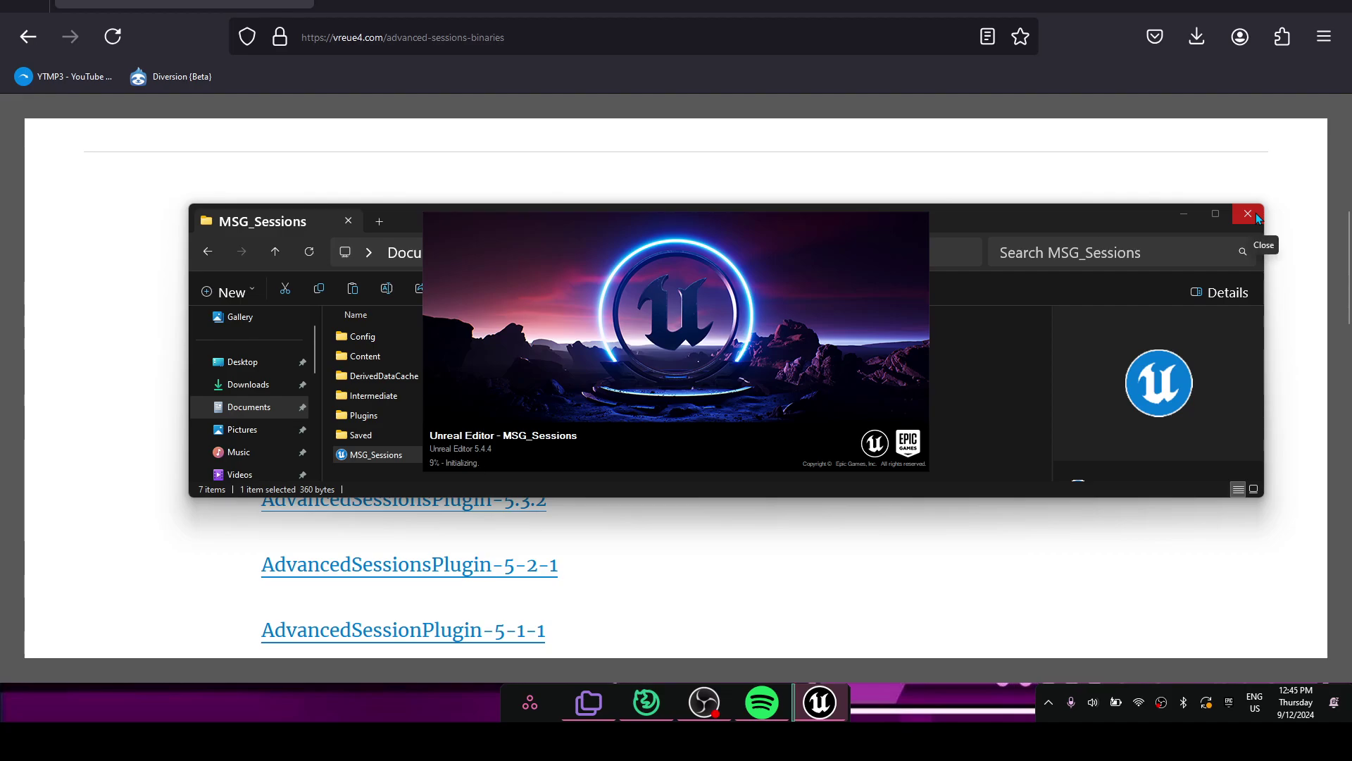
pyautogui.click(1256, 217)
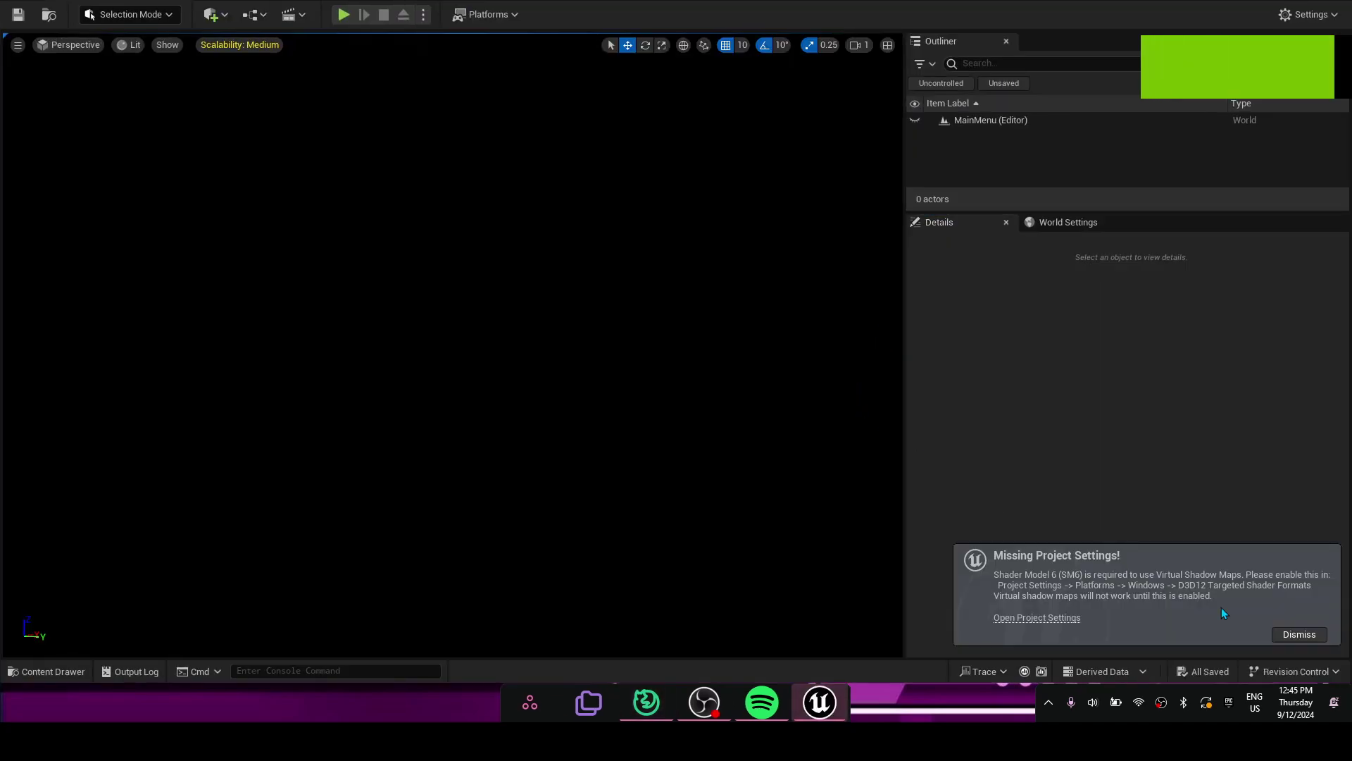
pyautogui.click(1300, 634)
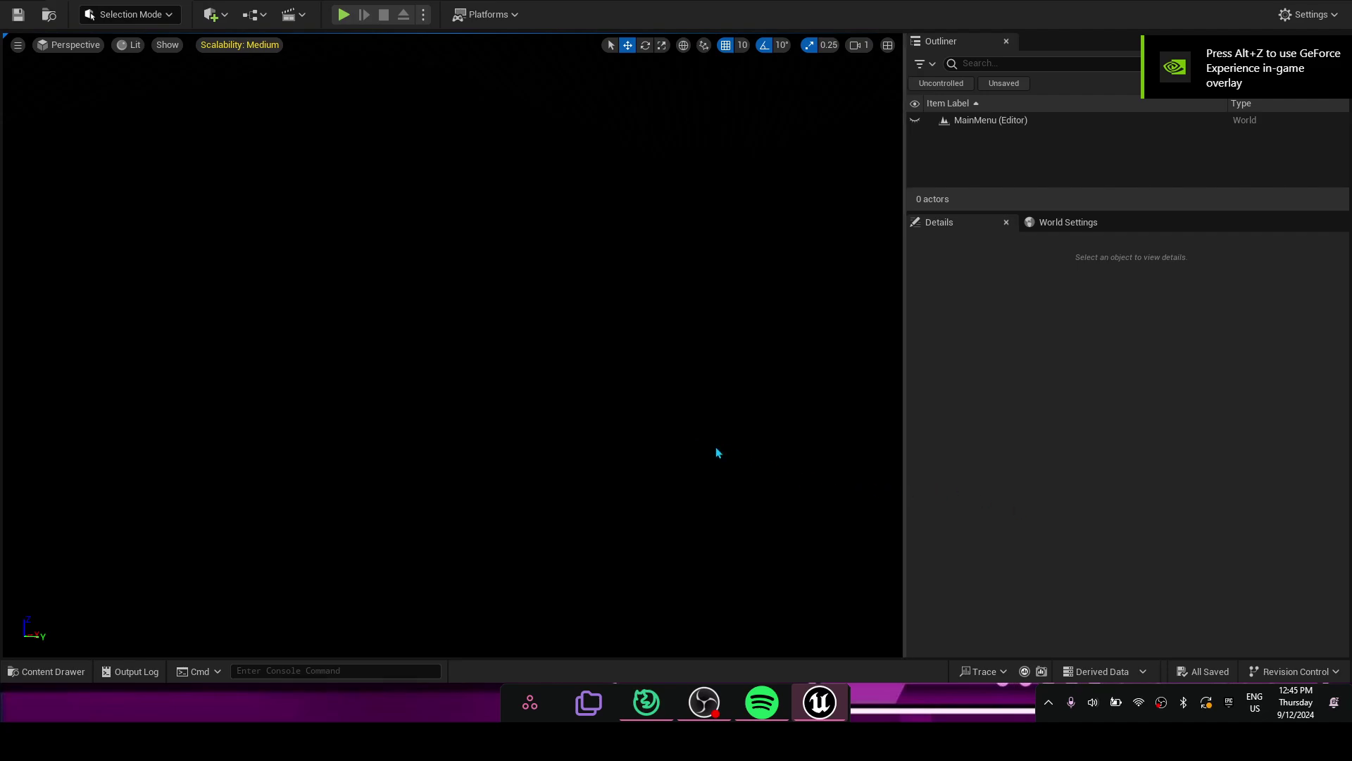
# - Verify in Edit > Plugins that Advanced Sessions and Advanced Steam Sessions are both enabled
pyautogui.hotkey('ctrl', 'space')
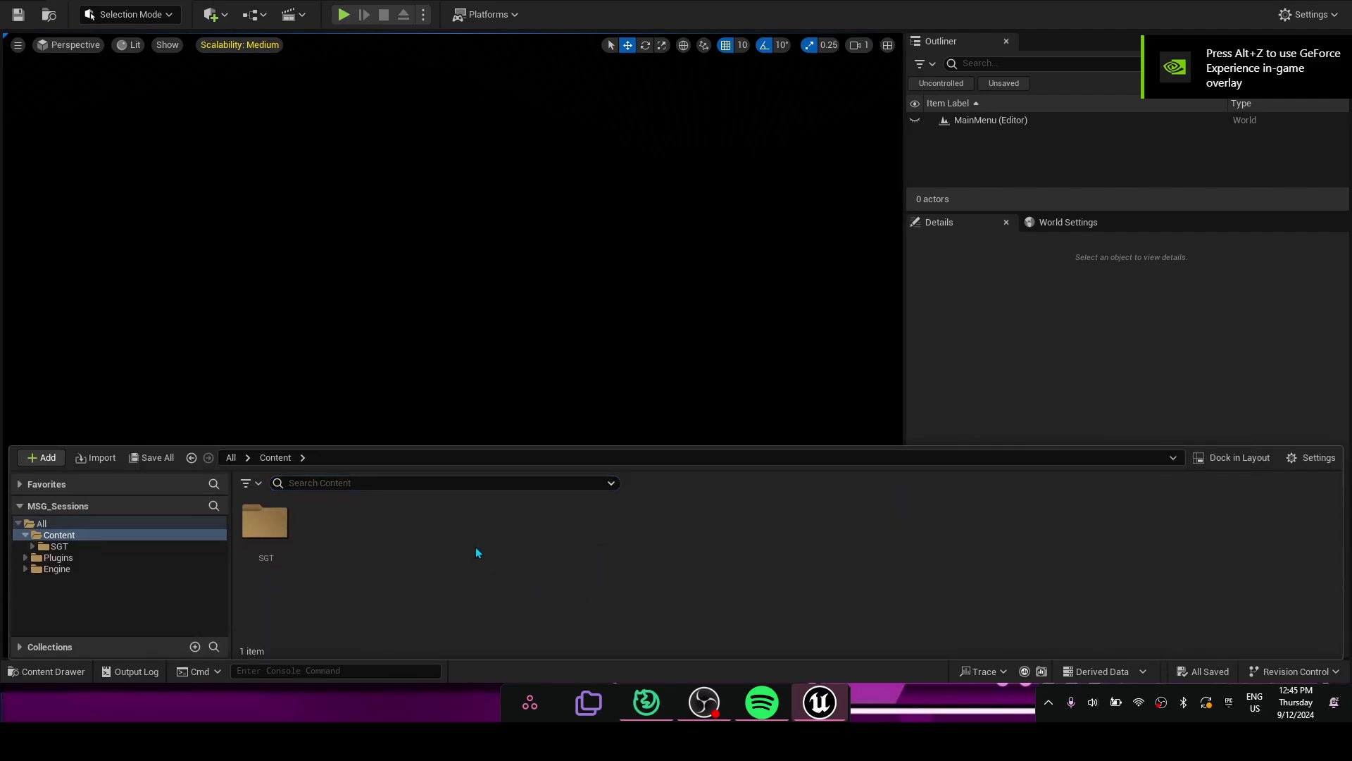
pyautogui.hotkey('ctrl', 'space')
pyautogui.click(83, 2)
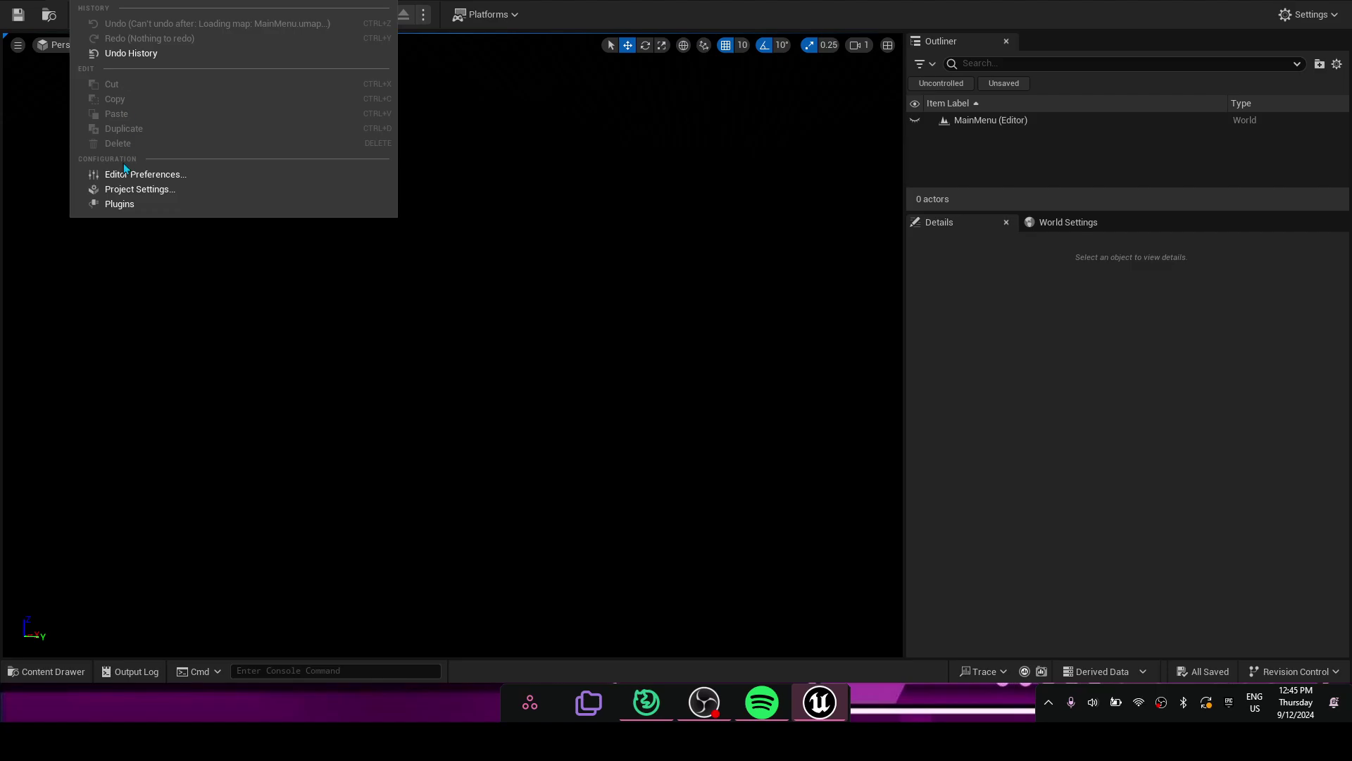
pyautogui.click(115, 205)
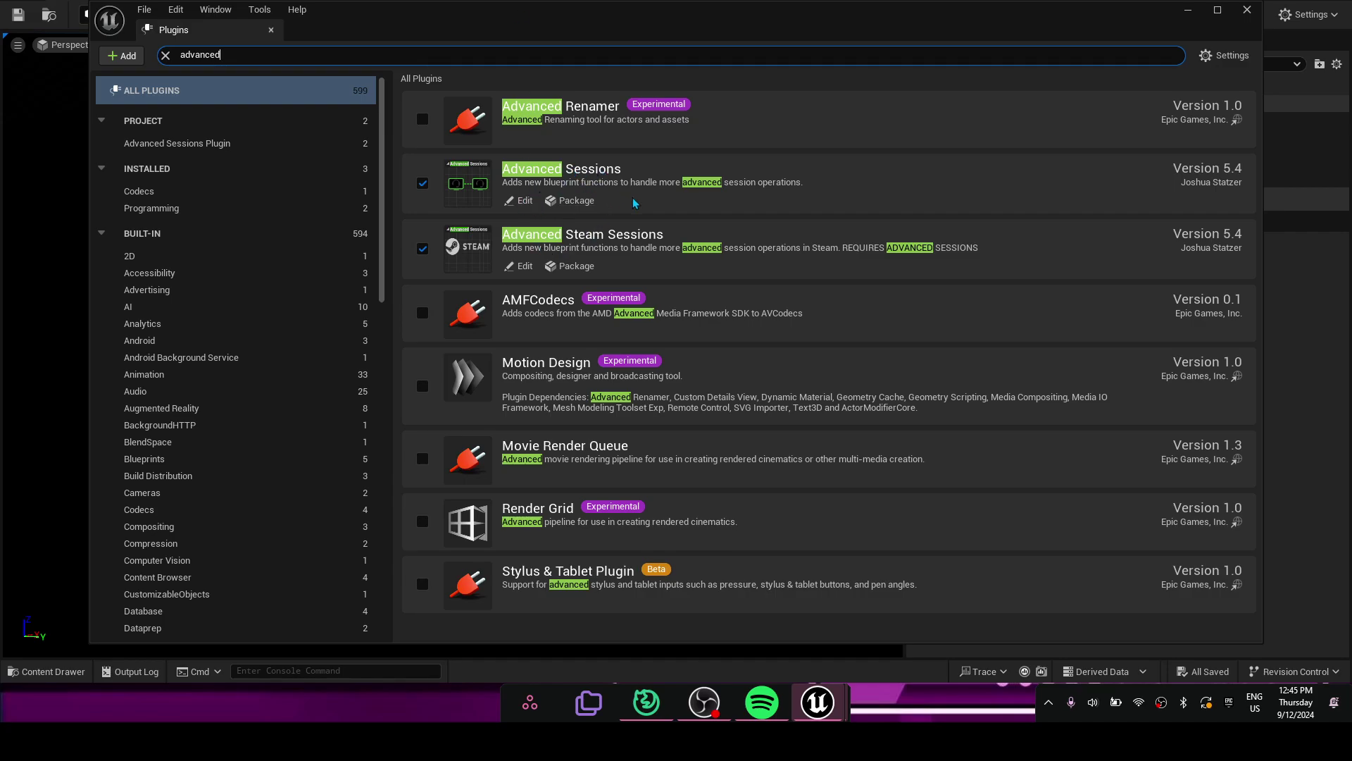
pyautogui.click(1247, 10)
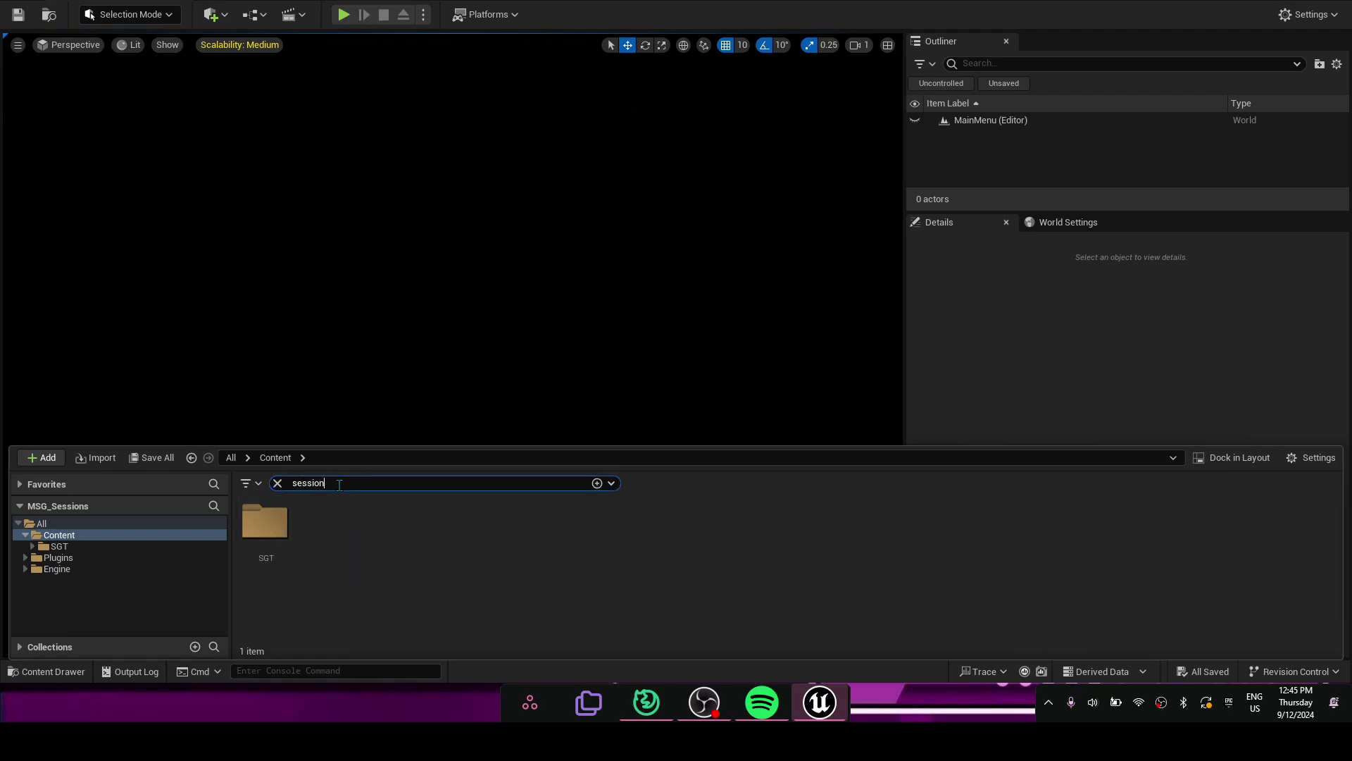
# - Open the W_SGT_HostSession widget blueprint from the 'session' search in the Content Browser
pyautogui.moveTo(378, 507)
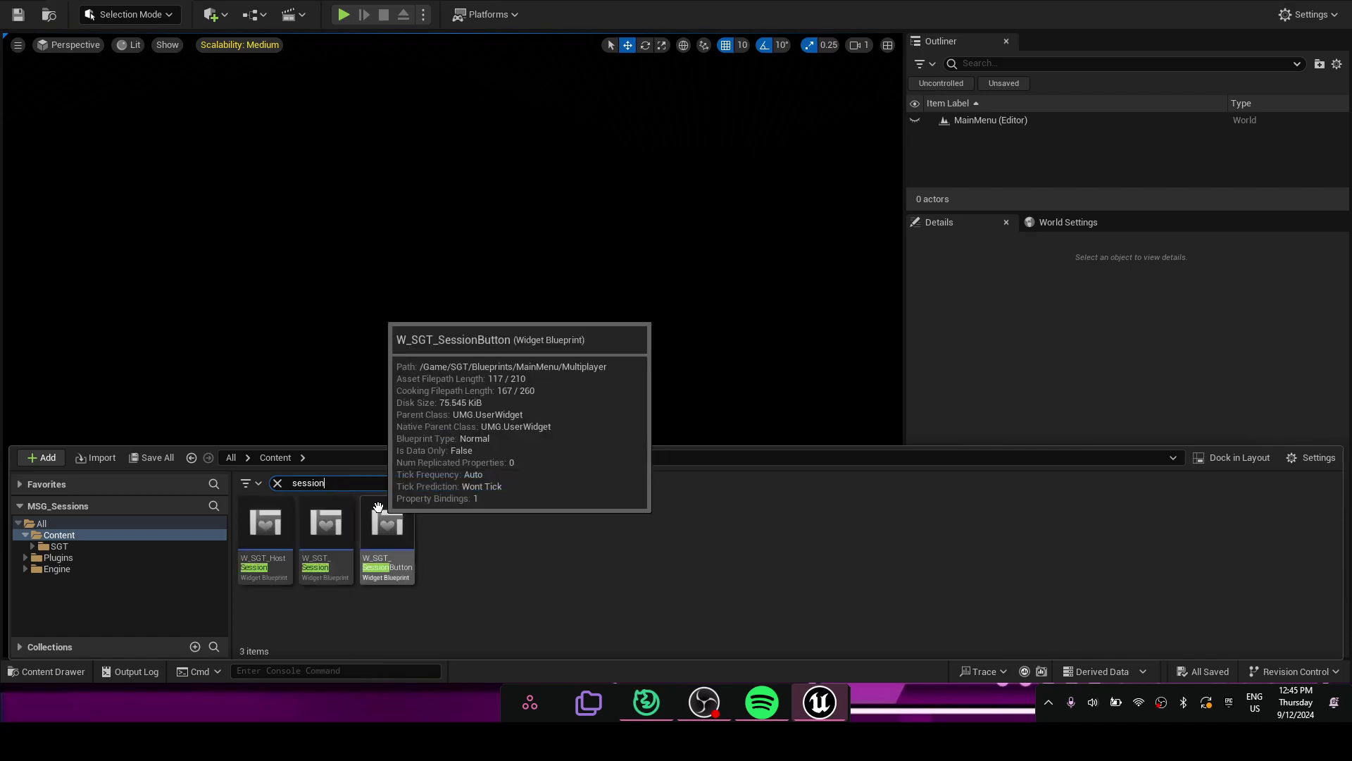
pyautogui.moveTo(285, 541)
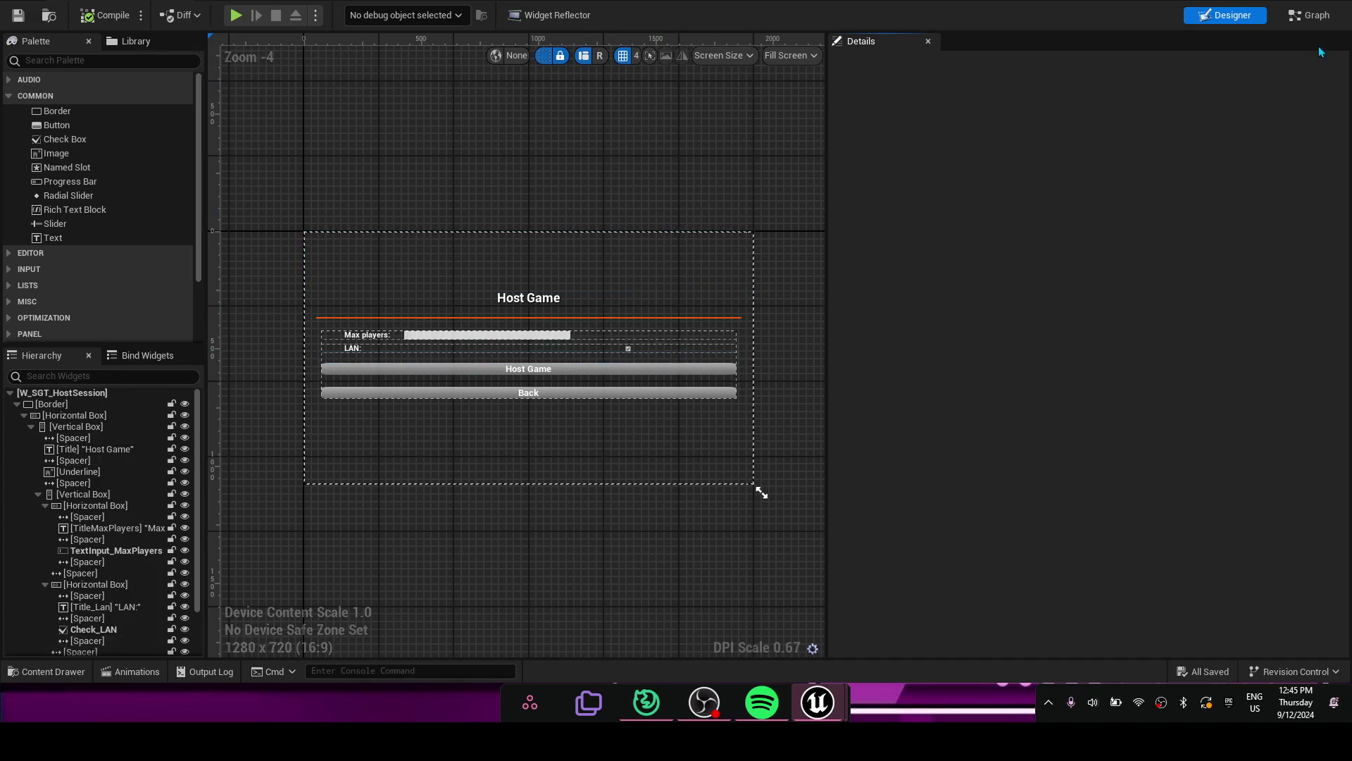
# - In the event graph, add a Create Advanced Session node beside Create Session
pyautogui.click(1311, 14)
pyautogui.moveTo(556, 303); pyautogui.dragTo(690, 347, button='right')
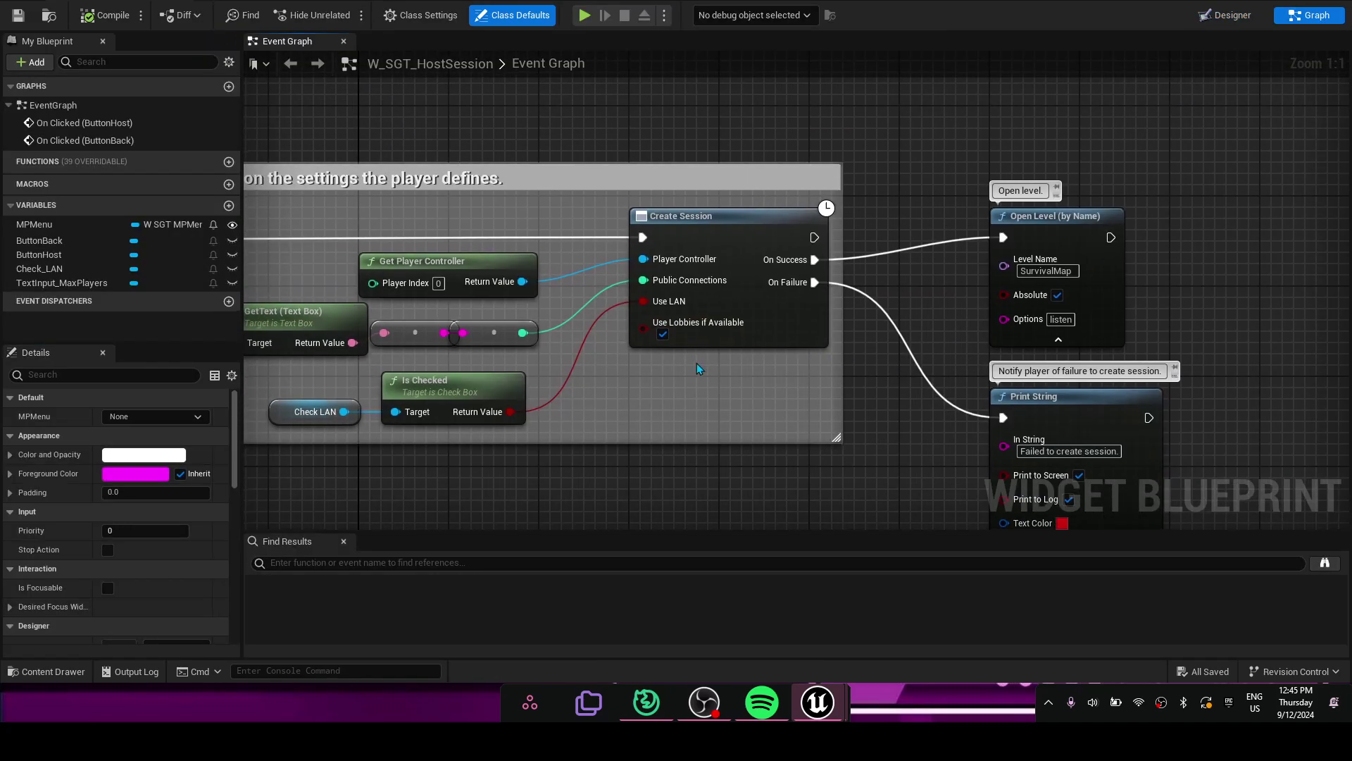
pyautogui.moveTo(704, 216); pyautogui.dragTo(738, 215)
pyautogui.moveTo(668, 343); pyautogui.dragTo(692, 277, button='right')
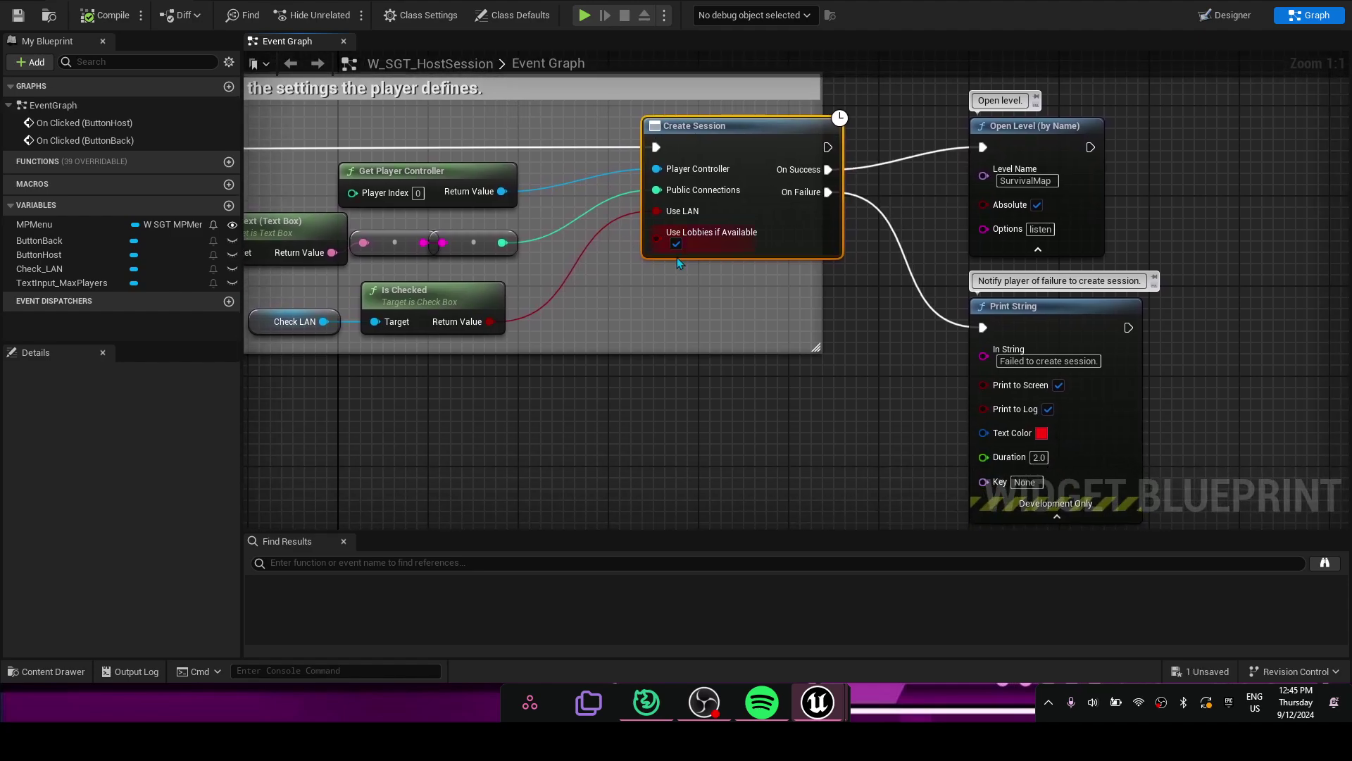
pyautogui.rightClick(667, 408)
pyautogui.write('creat')
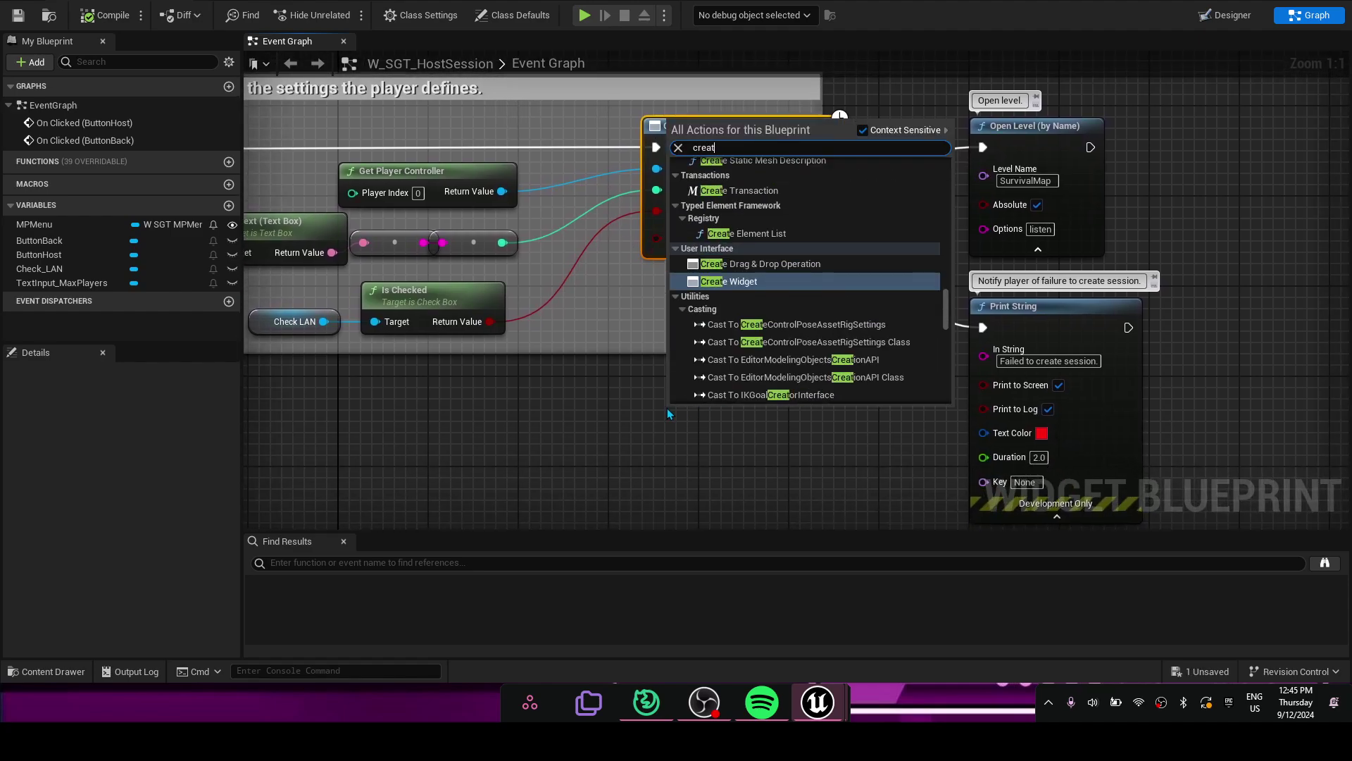
pyautogui.write('e ad')
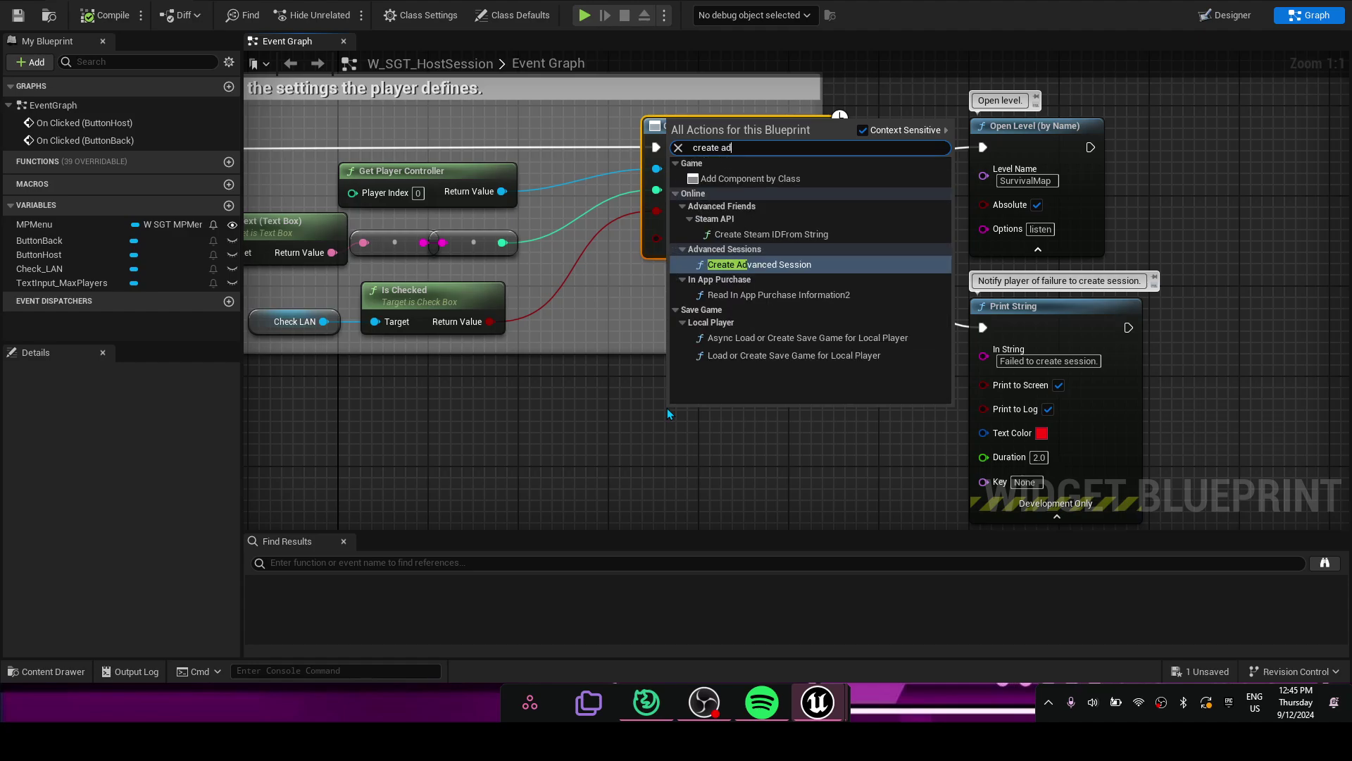
pyautogui.click(775, 265)
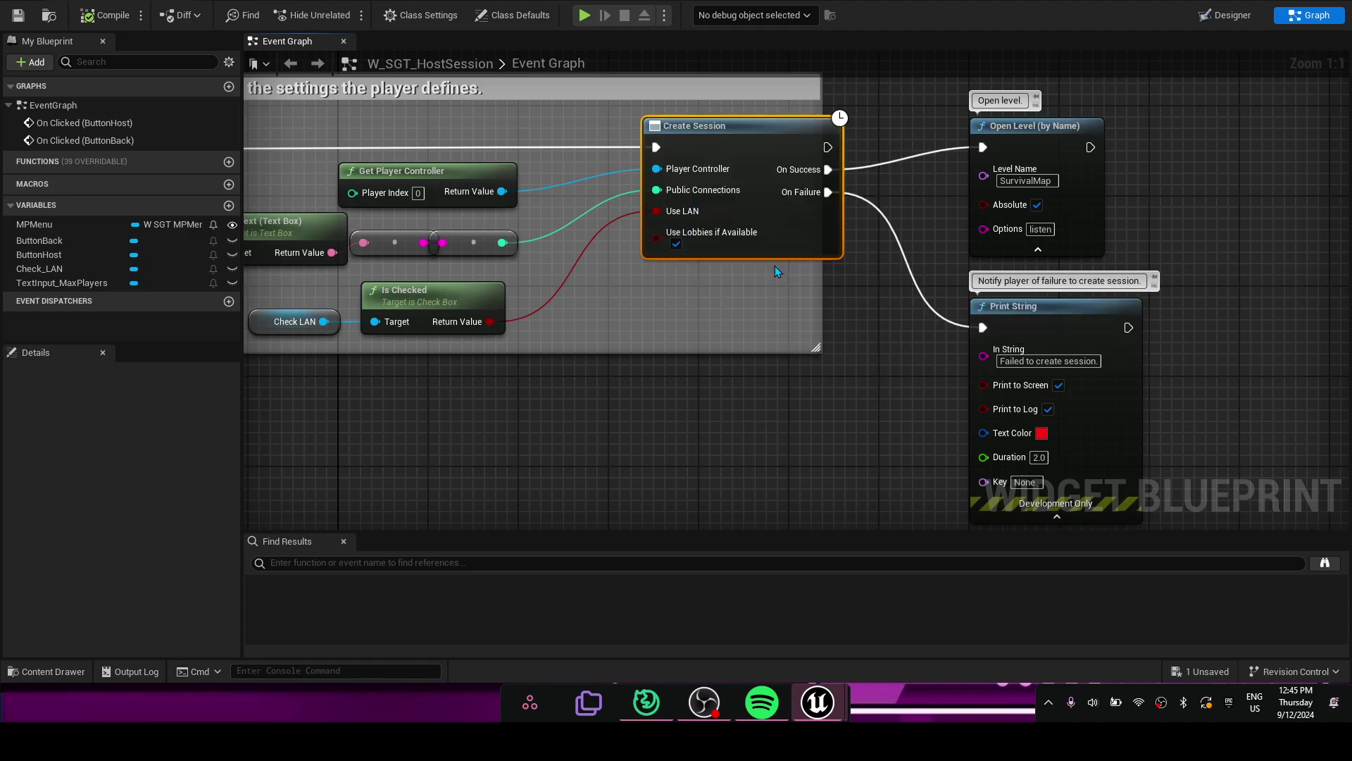
pyautogui.moveTo(762, 402); pyautogui.dragTo(763, 323)
pyautogui.moveTo(662, 155); pyautogui.dragTo(631, 113, button='right')
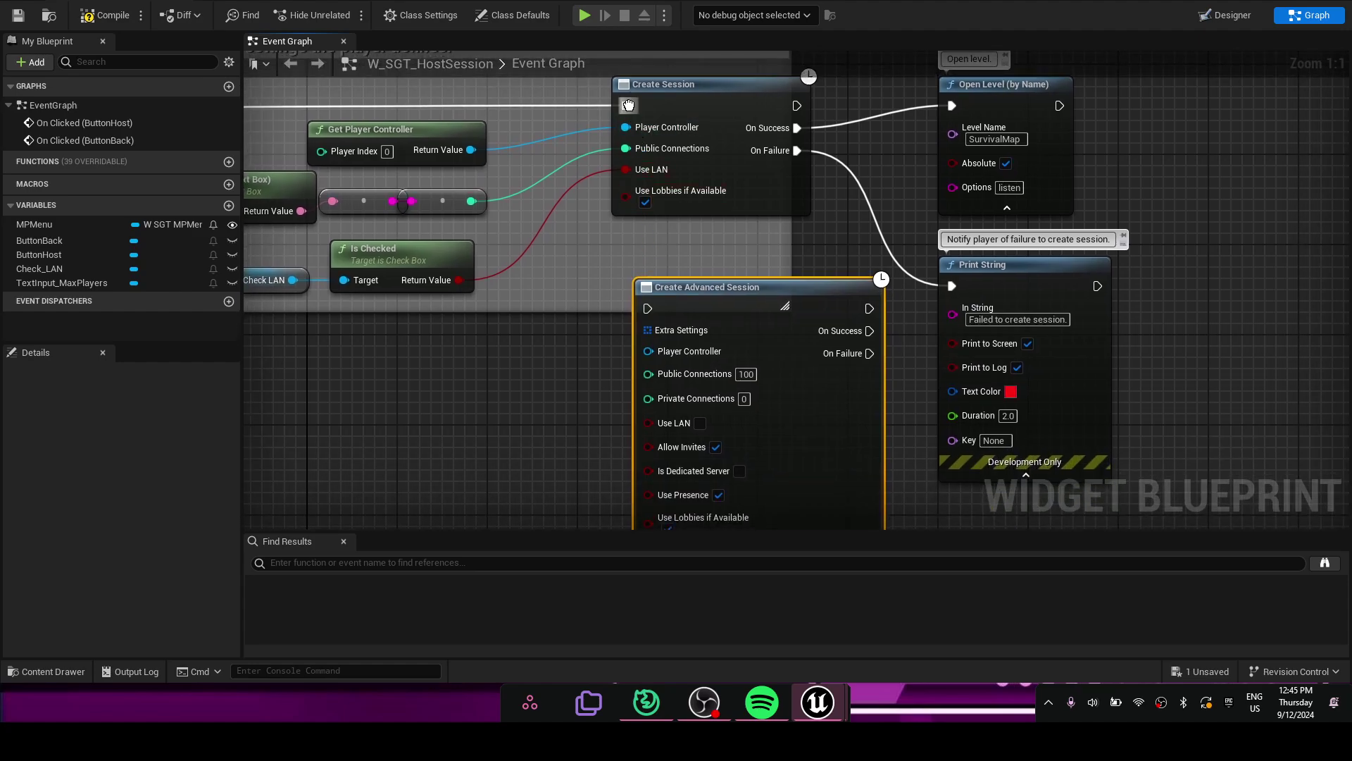
# - Rewire execution, player controller, public connections, LAN, failure and success links to Create Advanced Session
pyautogui.keyDown('ctrl'); pyautogui.moveTo(626, 105); pyautogui.dragTo(647, 307); pyautogui.keyUp('ctrl')
pyautogui.keyDown('ctrl'); pyautogui.moveTo(626, 127); pyautogui.dragTo(648, 351); pyautogui.keyUp('ctrl')
pyautogui.keyDown('ctrl'); pyautogui.moveTo(625, 149); pyautogui.dragTo(657, 378); pyautogui.keyUp('ctrl')
pyautogui.keyDown('ctrl'); pyautogui.moveTo(625, 173); pyautogui.dragTo(648, 418); pyautogui.keyUp('ctrl')
pyautogui.keyDown('ctrl'); pyautogui.moveTo(796, 159); pyautogui.dragTo(871, 354); pyautogui.keyUp('ctrl')
pyautogui.keyDown('ctrl'); pyautogui.moveTo(800, 141); pyautogui.dragTo(880, 353); pyautogui.keyUp('ctrl')
pyautogui.click(723, 118)
# - Delete the old Create Session node, move Create Advanced Session into its place, save and close
pyautogui.press('Delete')
pyautogui.moveTo(763, 332); pyautogui.dragTo(681, 116)
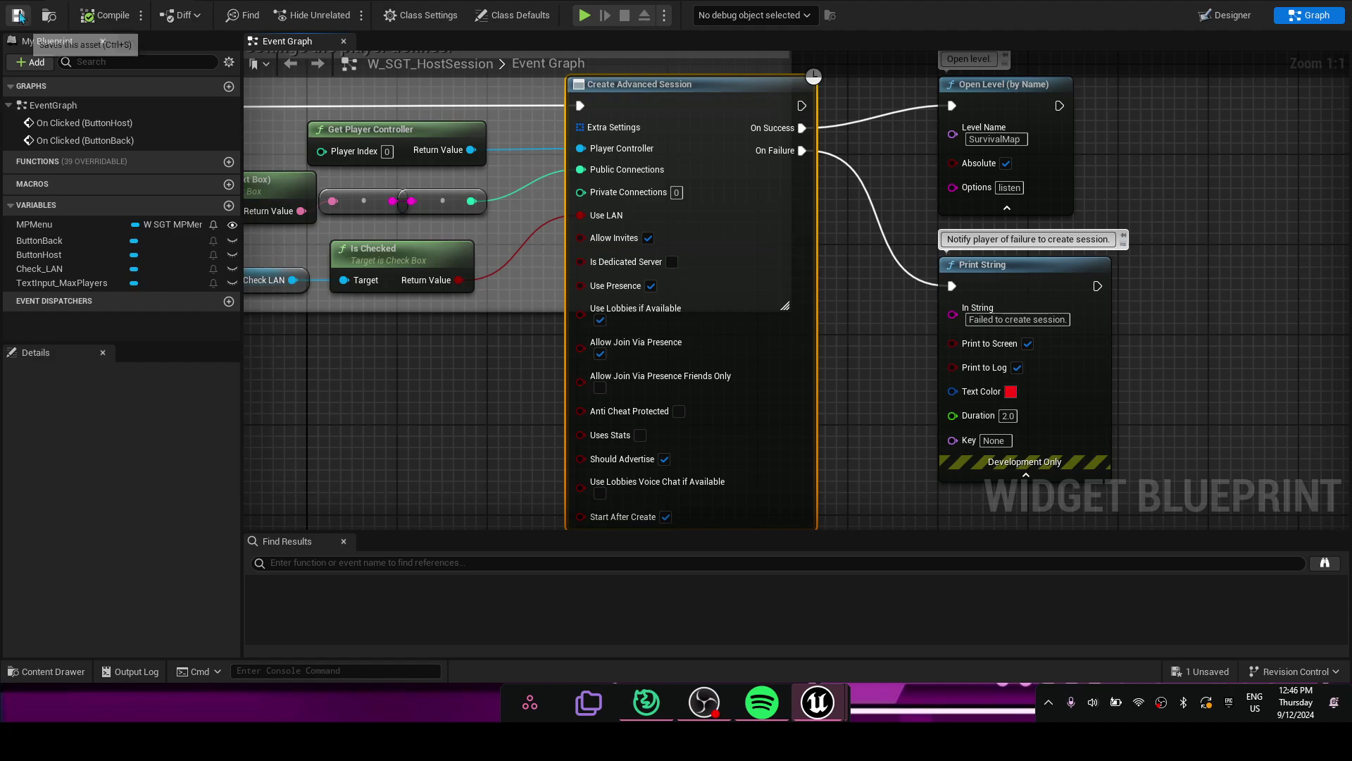
pyautogui.click(18, 14)
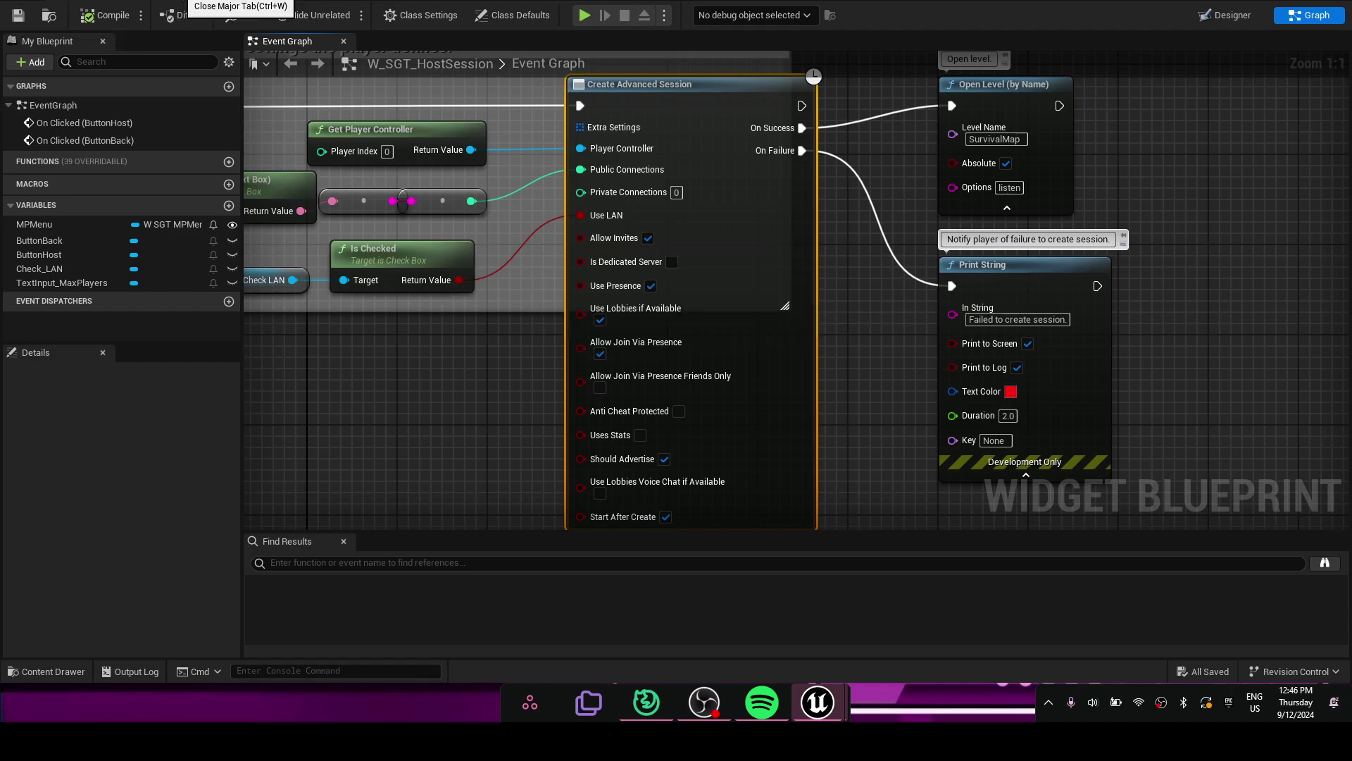
pyautogui.hotkey('ctrl', 'w')
pyautogui.hotkey('ctrl', 'space')
# - Open W_SGT_SessionBrowser's event graph and add a Find Sessions Advanced node
pyautogui.click(338, 542)
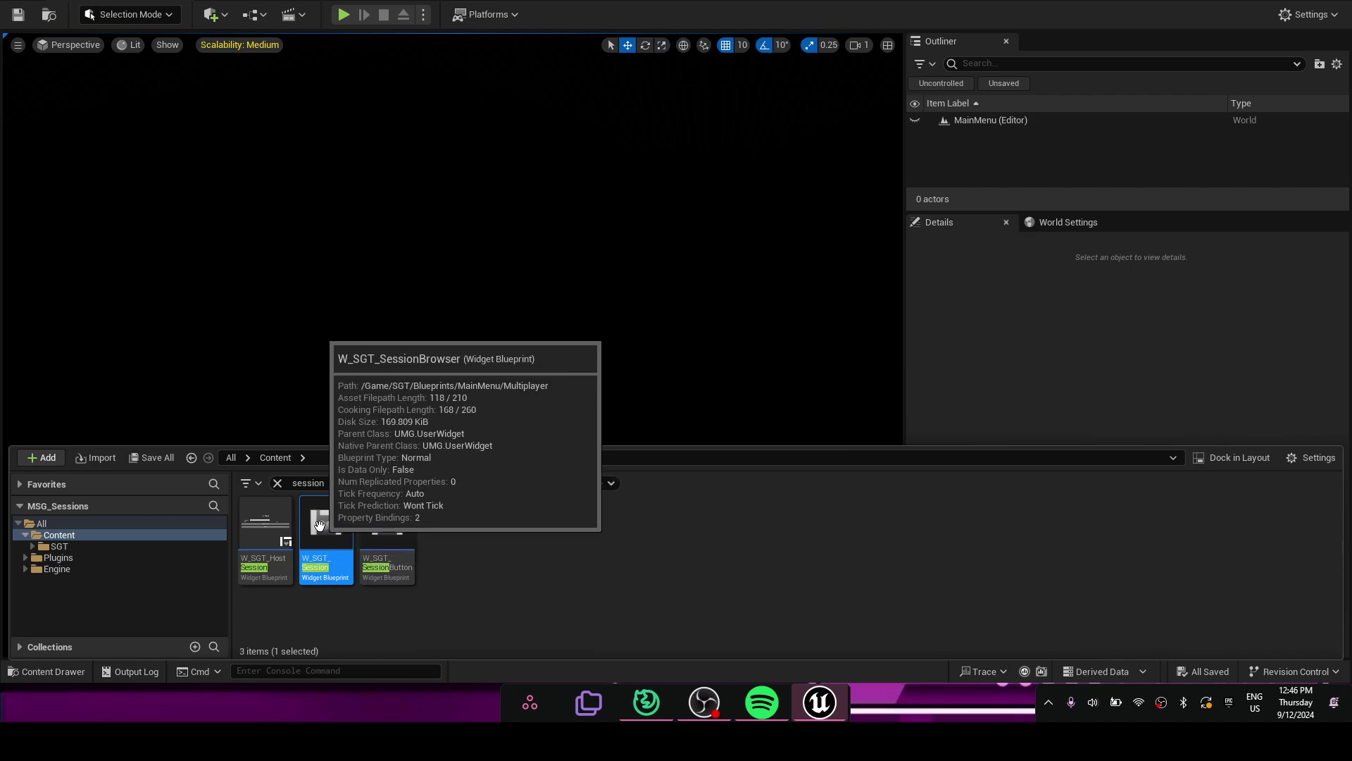
pyautogui.doubleClick(319, 525)
pyautogui.click(1308, 15)
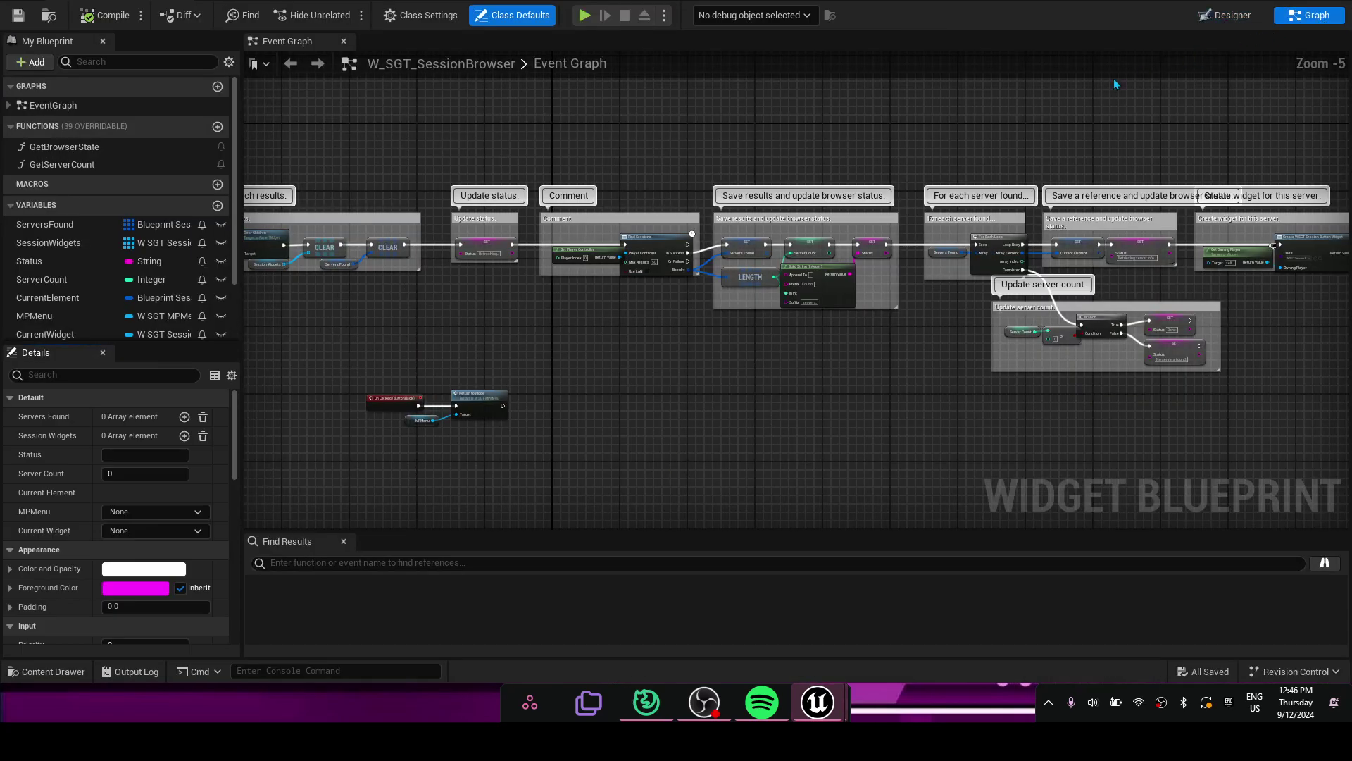
pyautogui.moveTo(433, 303); pyautogui.dragTo(731, 302, button='right')
pyautogui.scroll(5, 731, 302)
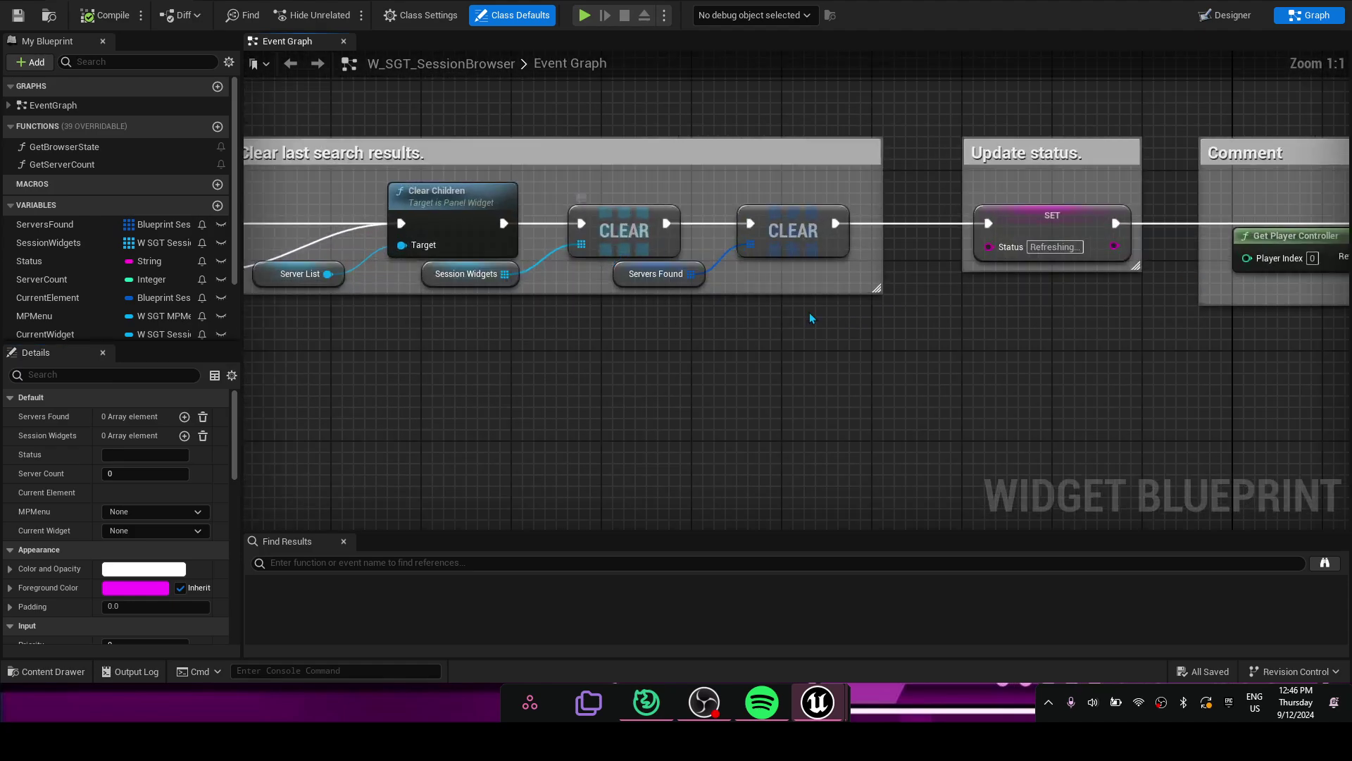
pyautogui.moveTo(831, 317); pyautogui.dragTo(665, 359, button='right')
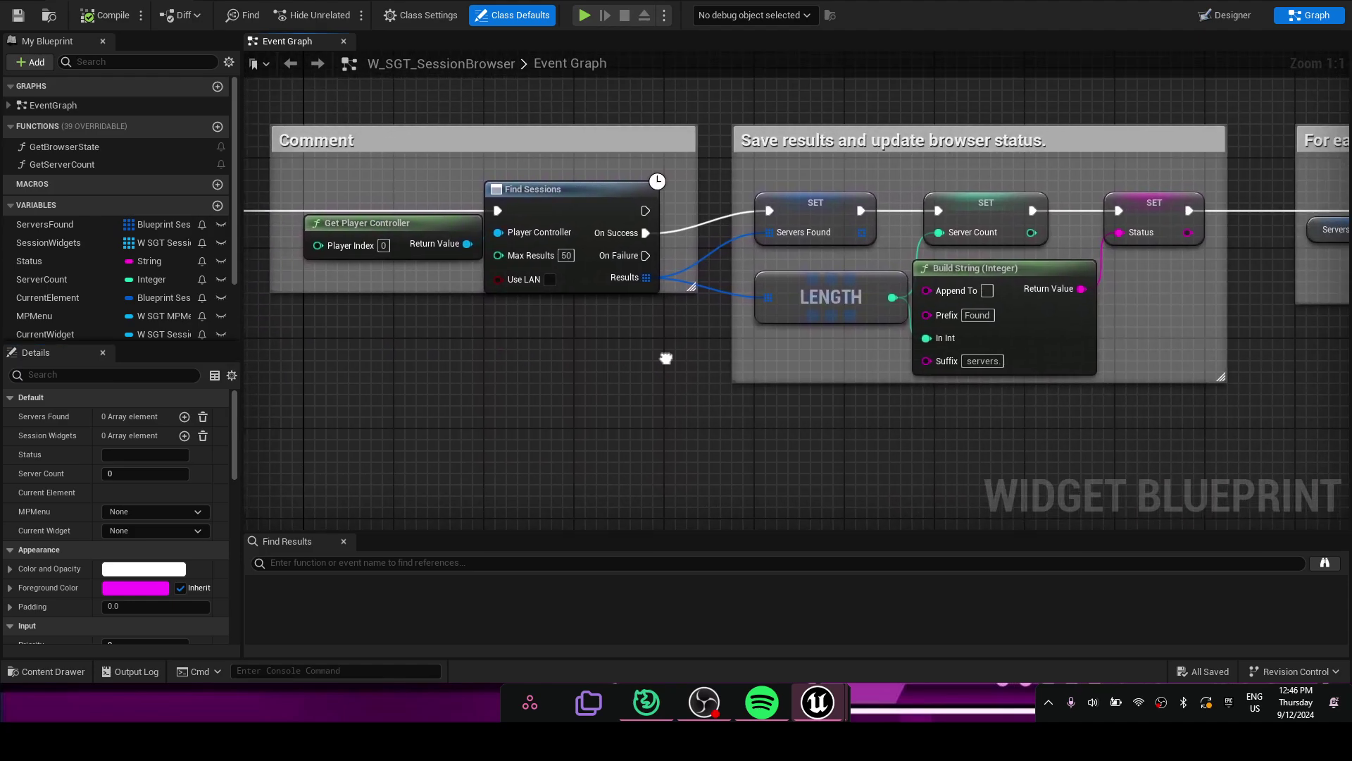
pyautogui.click(581, 246)
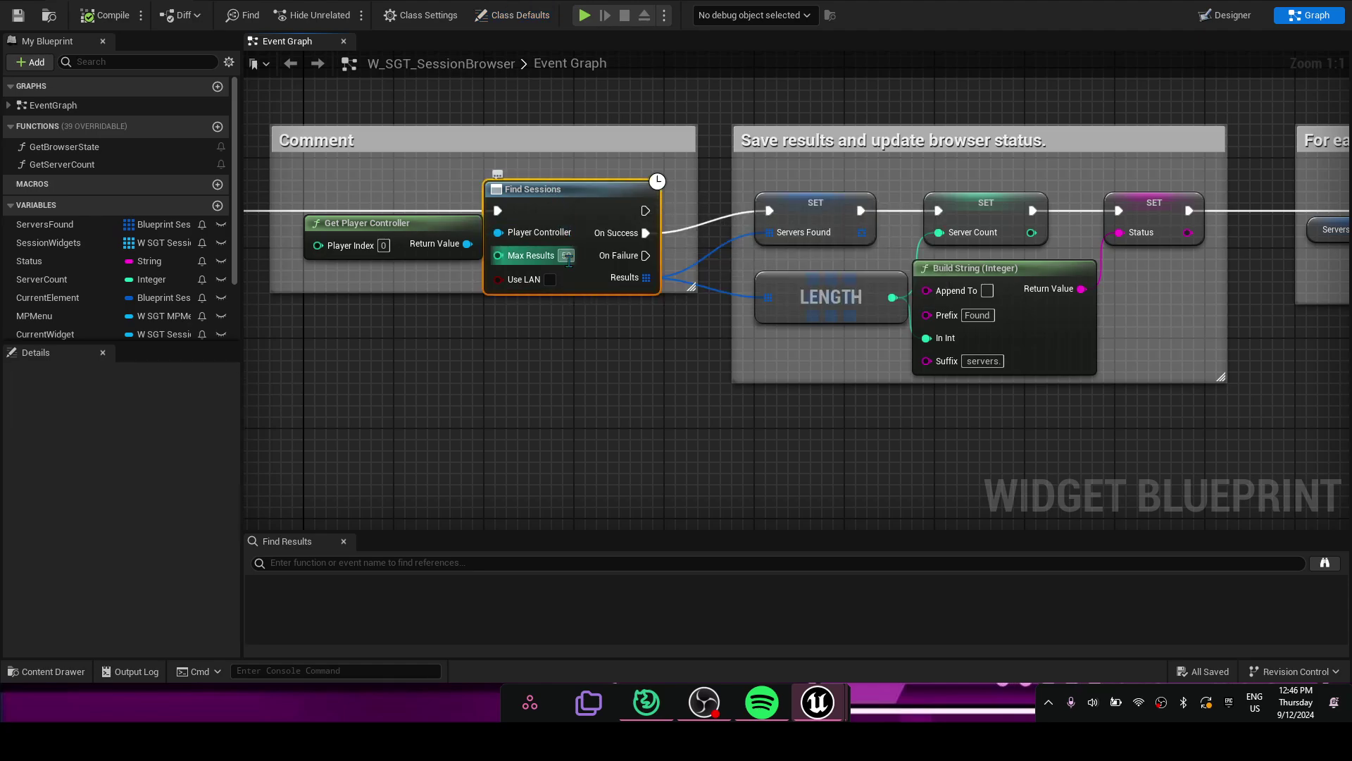
pyautogui.rightClick(560, 393)
pyautogui.write('fi')
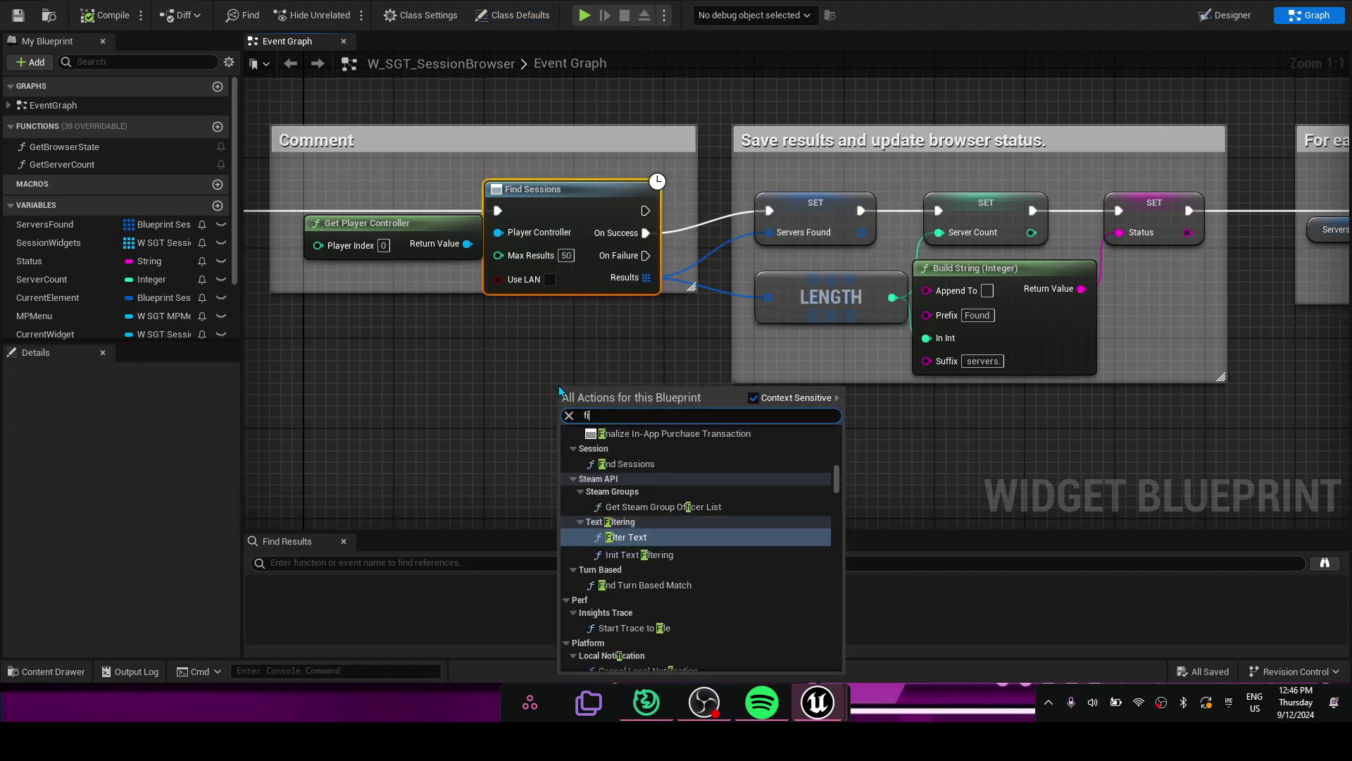
pyautogui.write('nd advance')
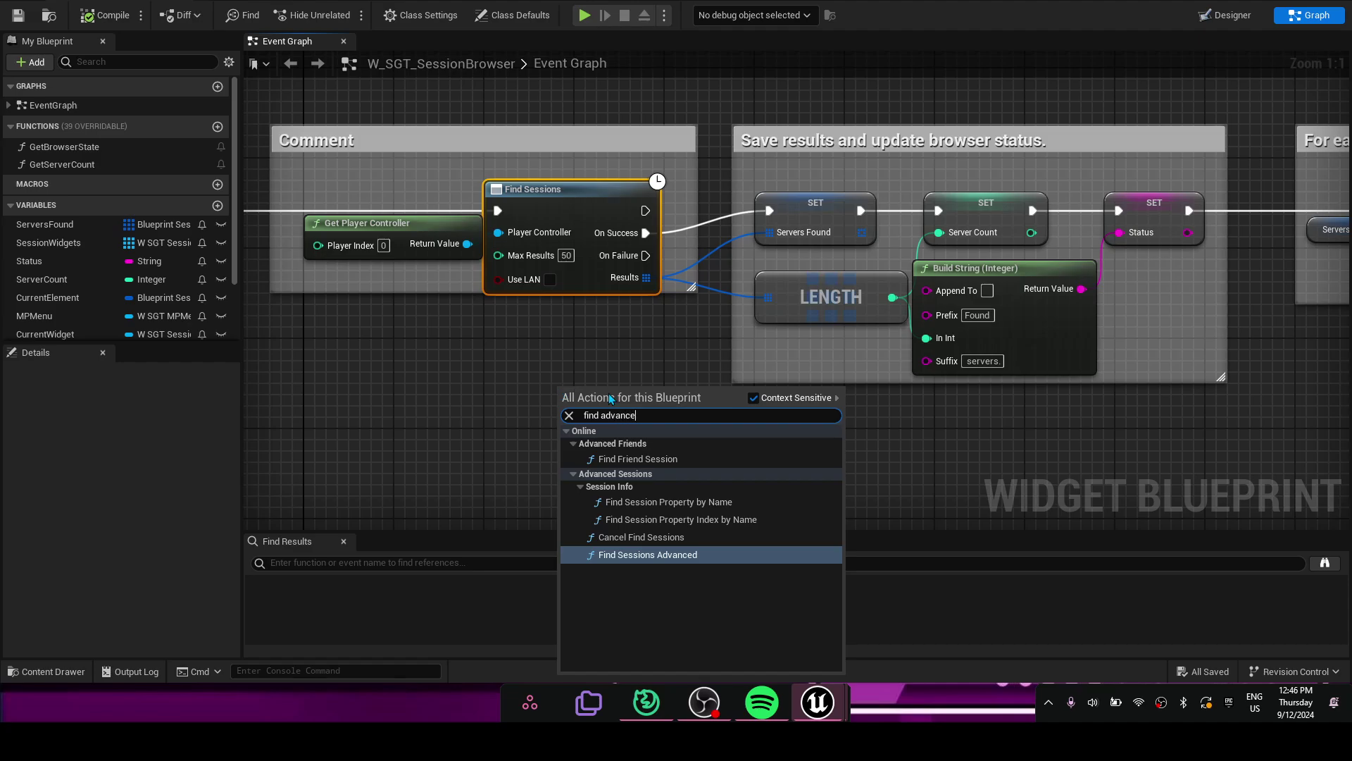
pyautogui.click(666, 556)
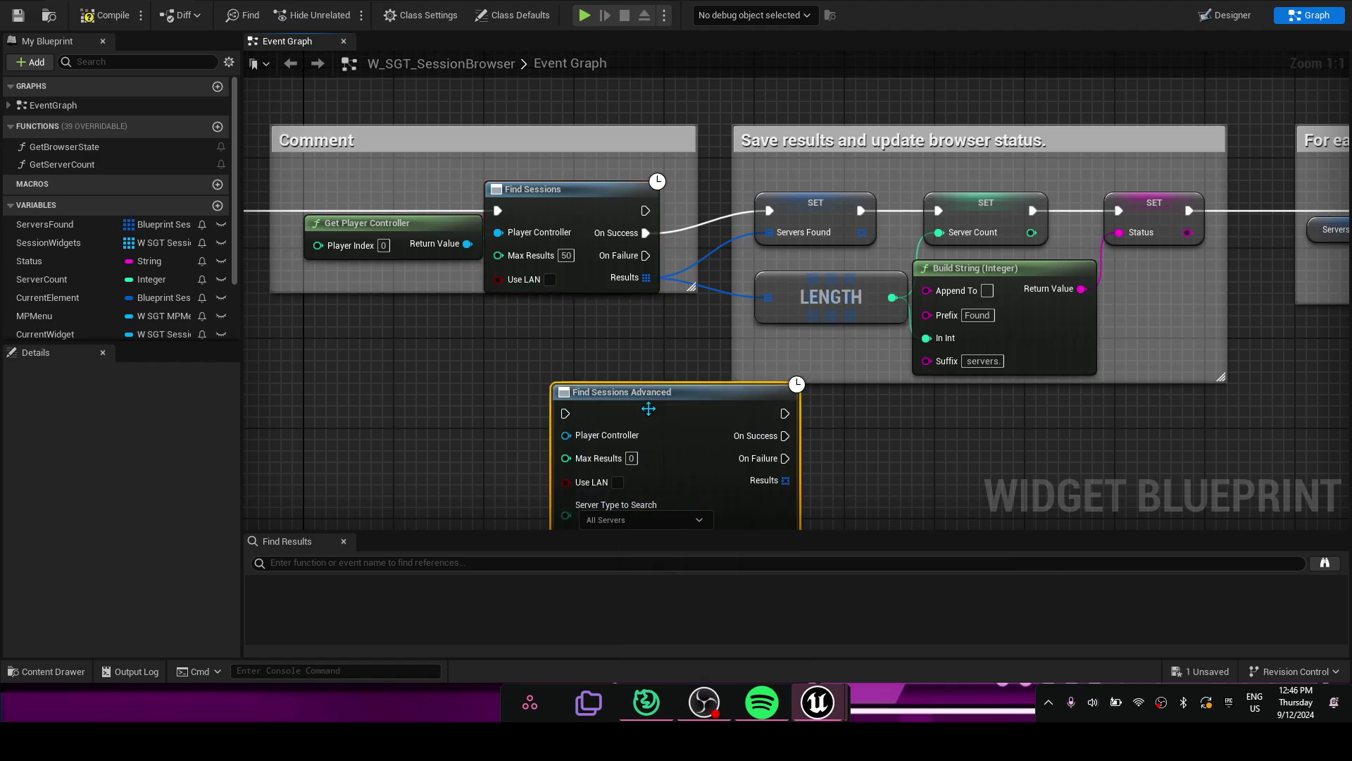
# - Rewire execution, player controller, success and results links from Find Sessions to Find Sessions Advanced
pyautogui.moveTo(532, 340); pyautogui.dragTo(569, 269, button='right')
pyautogui.keyDown('ctrl'); pyautogui.moveTo(536, 141); pyautogui.dragTo(602, 308); pyautogui.keyUp('ctrl')
pyautogui.keyDown('ctrl'); pyautogui.moveTo(535, 162); pyautogui.dragTo(603, 330); pyautogui.keyUp('ctrl')
pyautogui.moveTo(684, 162); pyautogui.dragTo(616, 146, button='right')
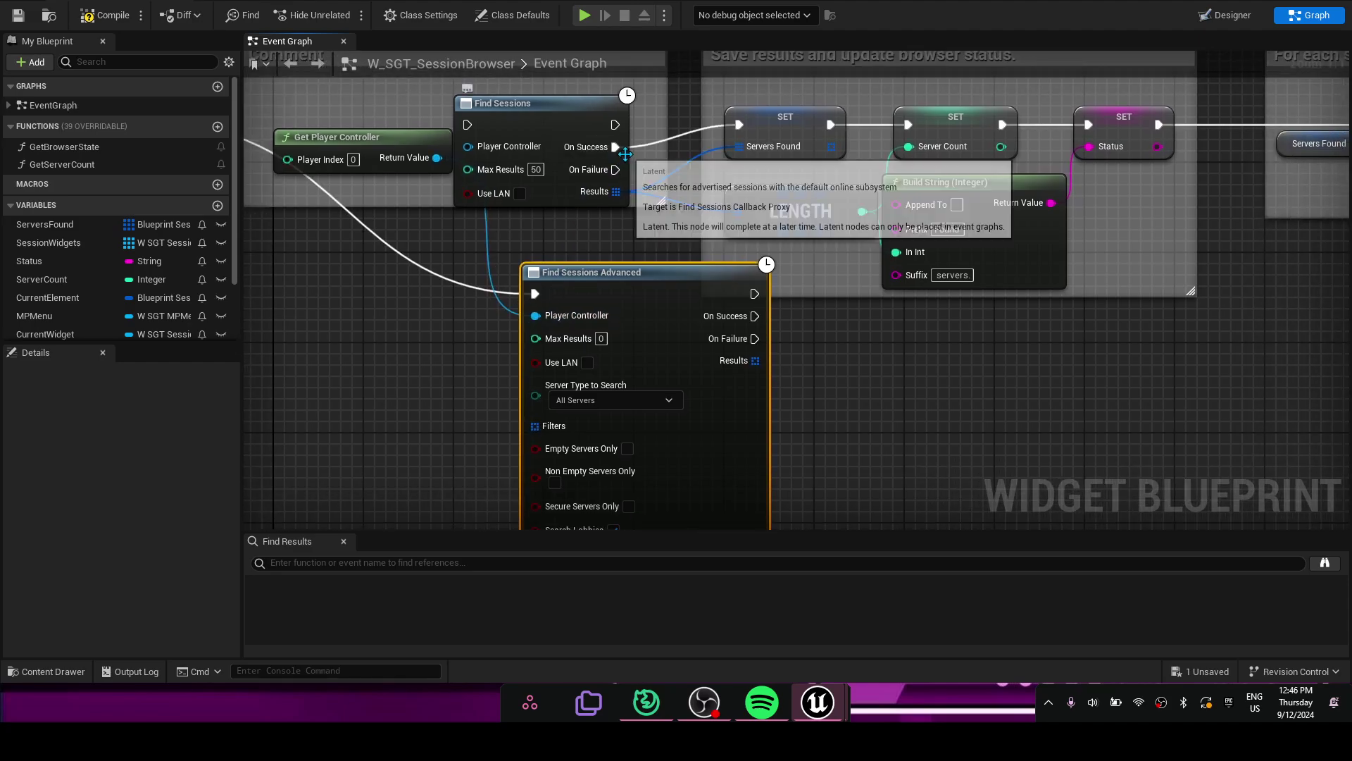
pyautogui.keyDown('ctrl'); pyautogui.moveTo(616, 147); pyautogui.dragTo(761, 317); pyautogui.keyUp('ctrl')
pyautogui.keyDown('ctrl'); pyautogui.moveTo(616, 192); pyautogui.dragTo(756, 365); pyautogui.keyUp('ctrl')
pyautogui.moveTo(584, 154); pyautogui.dragTo(629, 176)
# - Delete the old Find Sessions node, position Find Sessions Advanced in its place, compile, save and close
pyautogui.press('Delete')
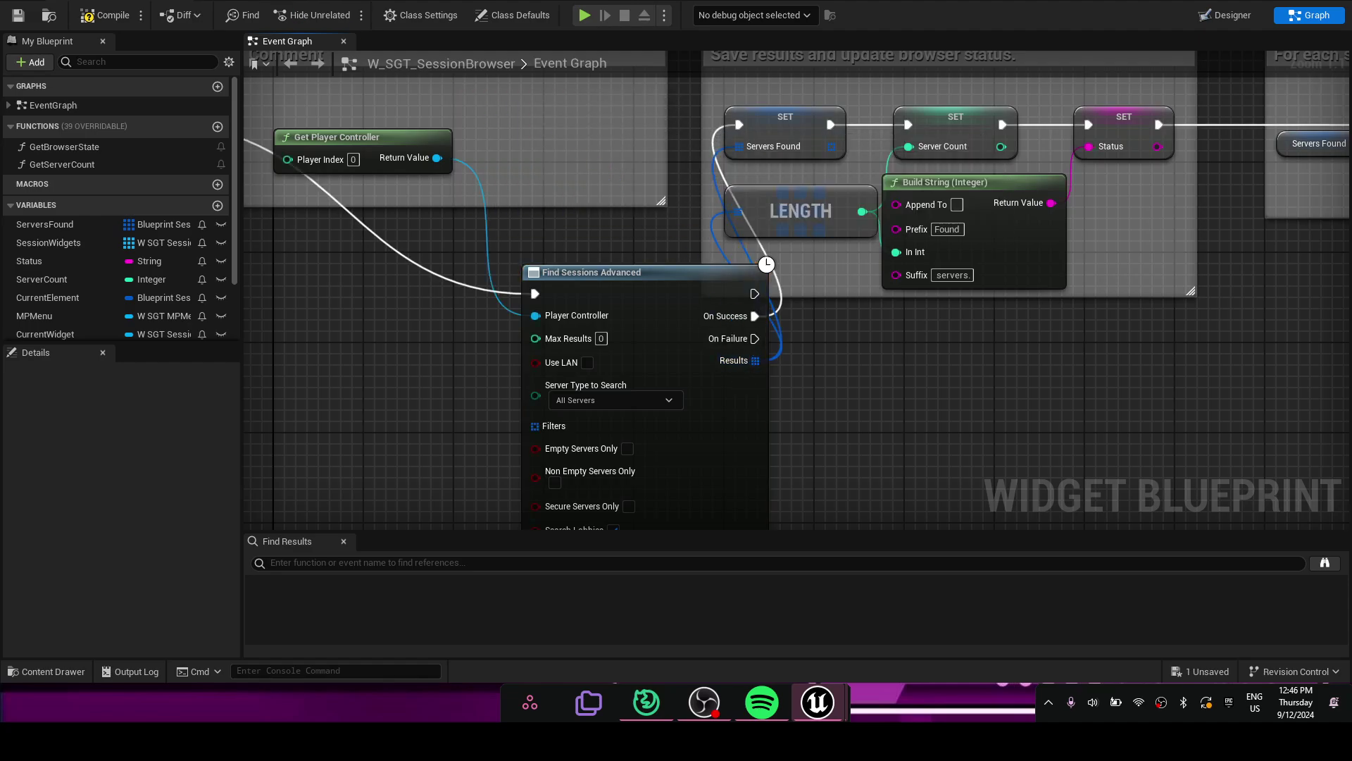
pyautogui.click(104, 15)
pyautogui.click(17, 15)
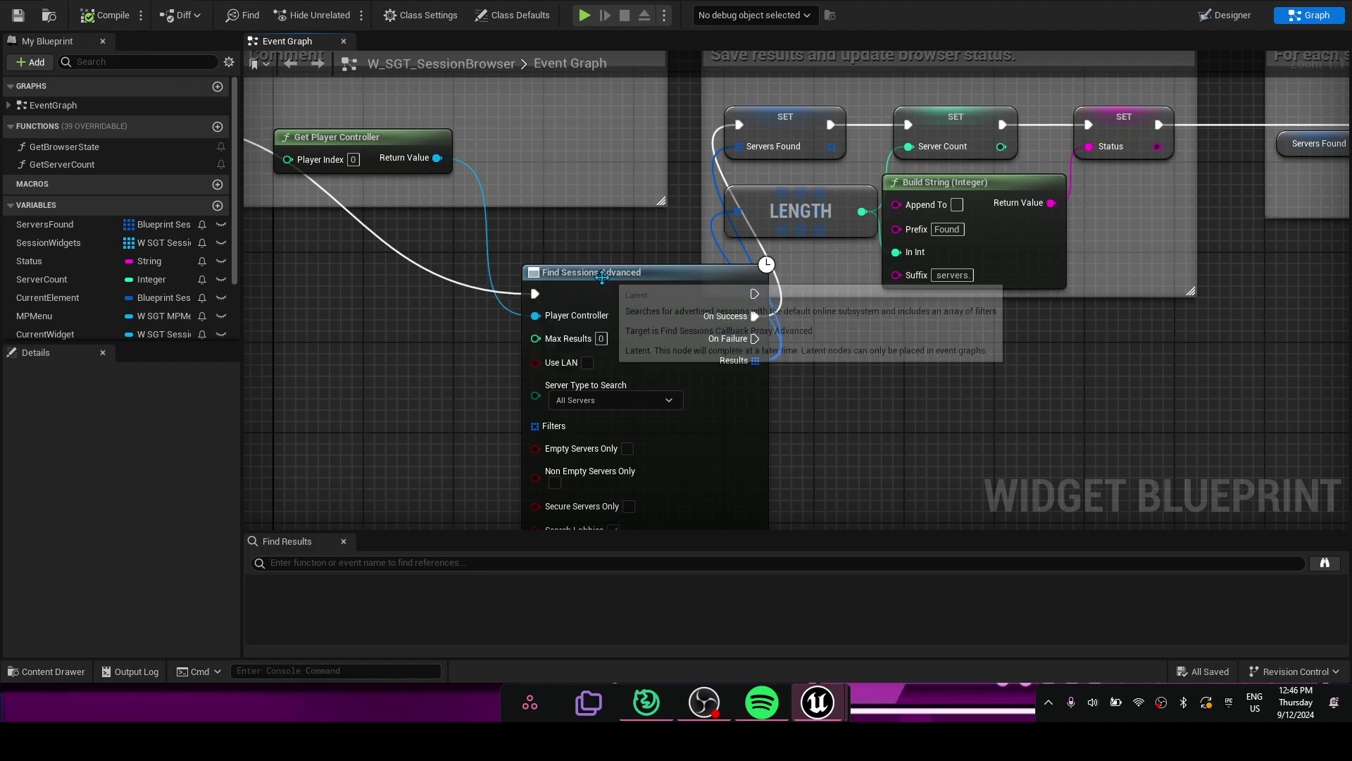
pyautogui.moveTo(602, 277); pyautogui.dragTo(559, 111)
pyautogui.click(104, 15)
pyautogui.click(17, 15)
pyautogui.hotkey('alt', 'F4')
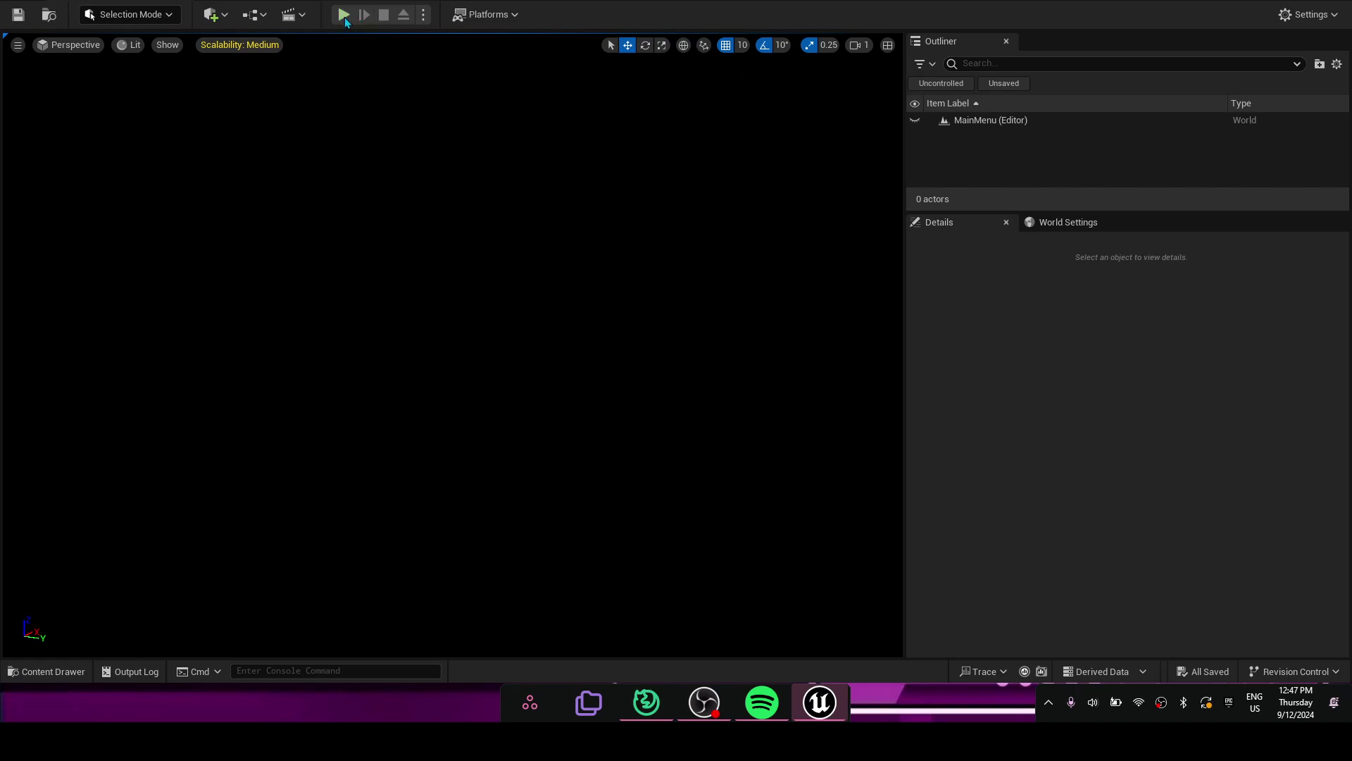
pyautogui.click(424, 15)
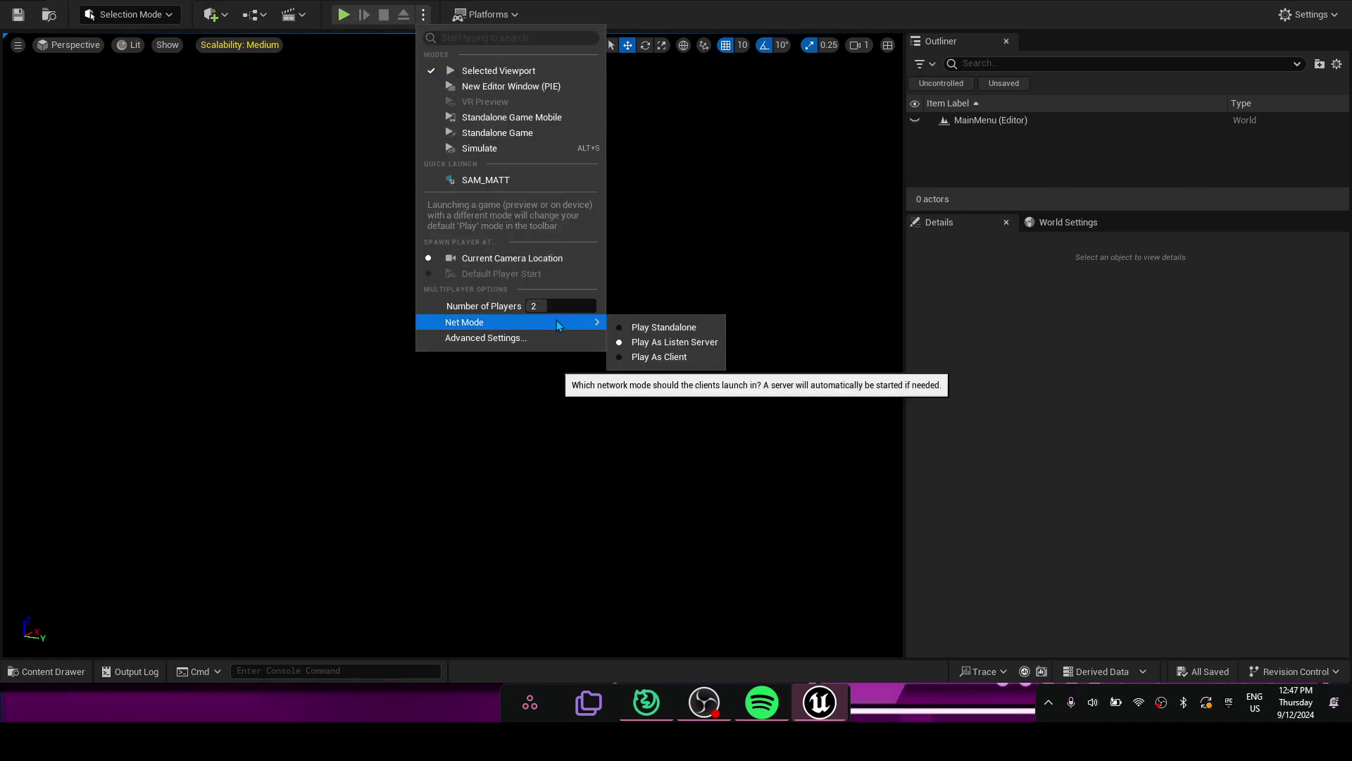
pyautogui.click(344, 16)
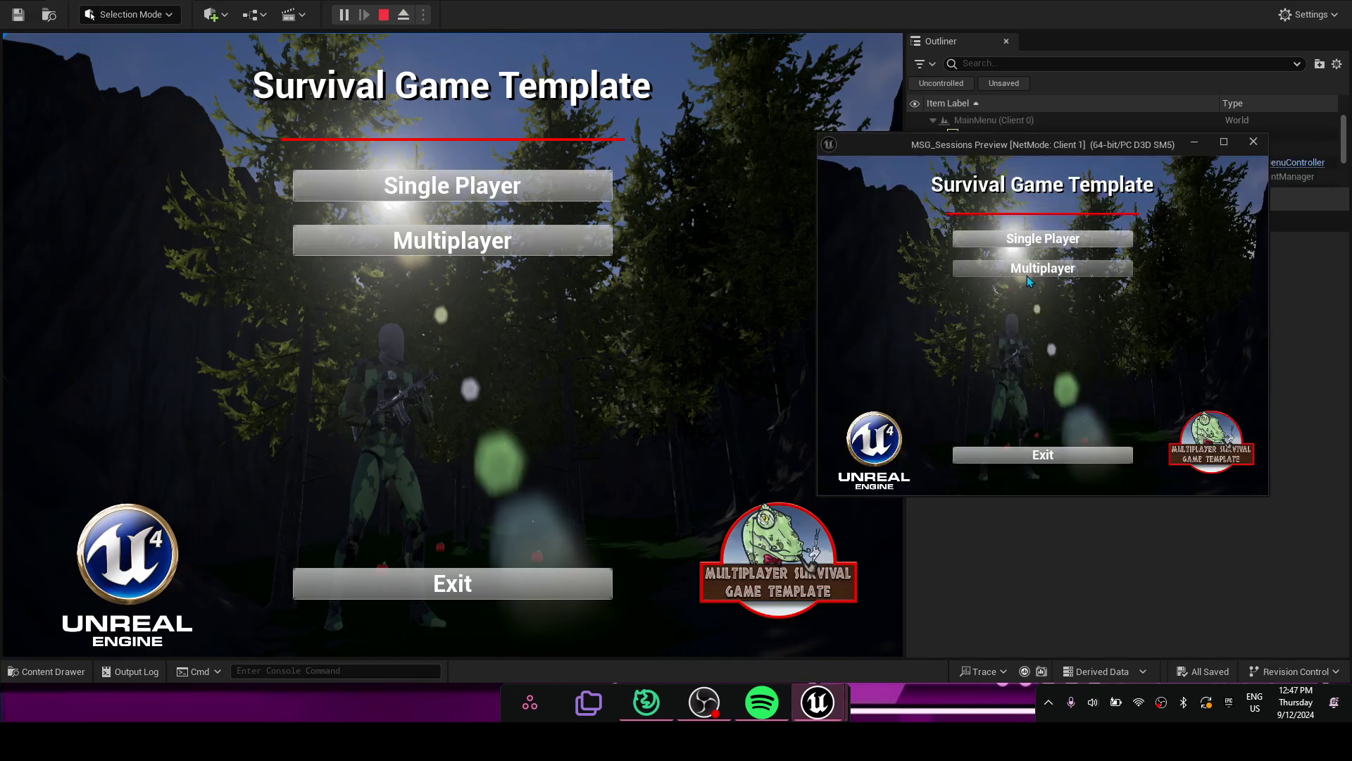
pyautogui.click(1027, 271)
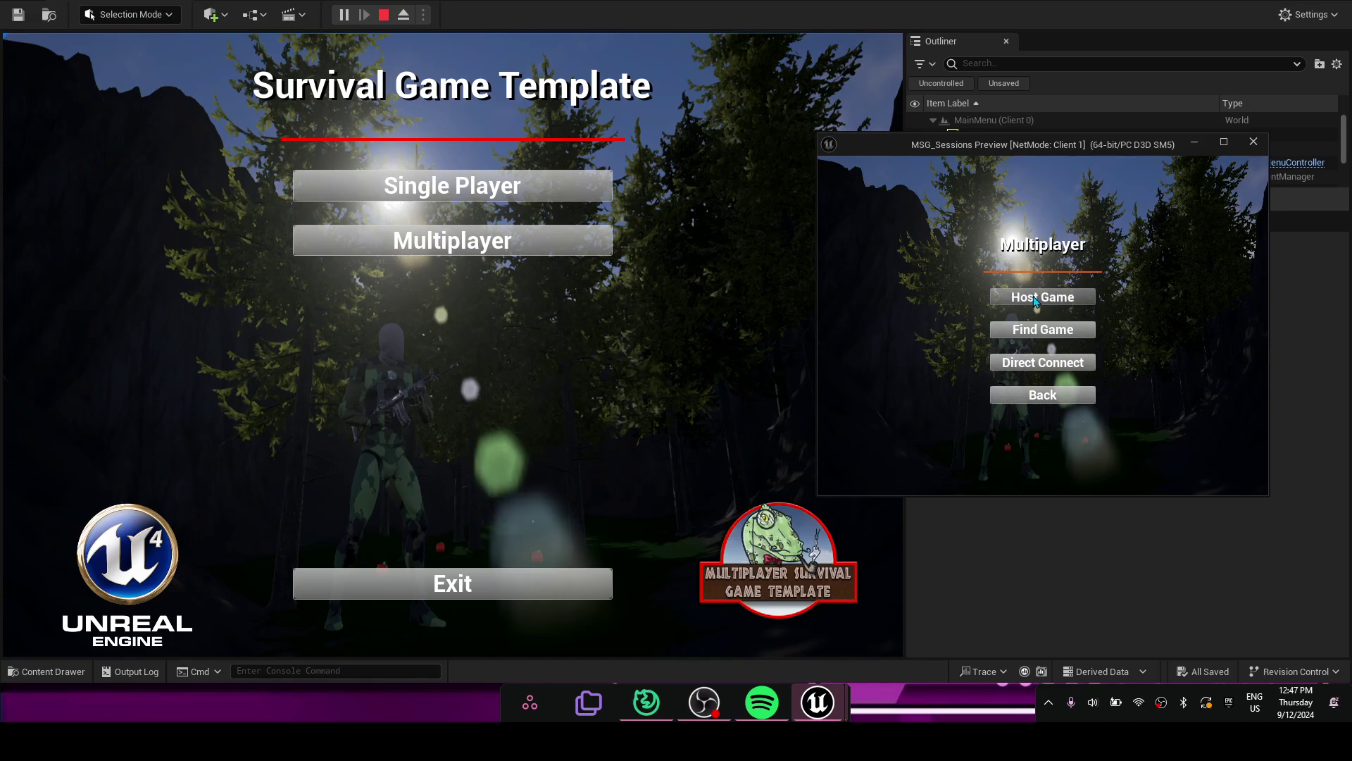
pyautogui.click(1036, 299)
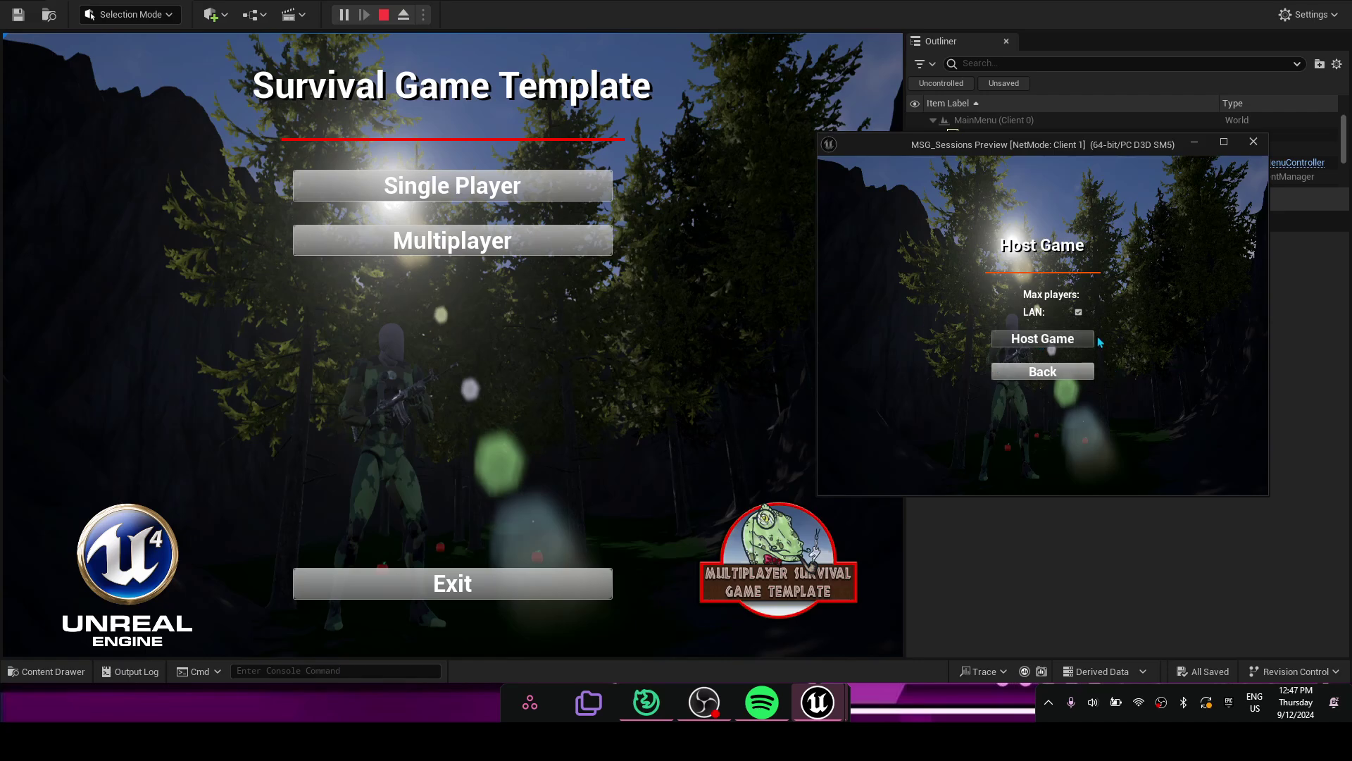
pyautogui.click(1032, 342)
pyautogui.press('super')
pyautogui.click(493, 241)
pyautogui.click(472, 340)
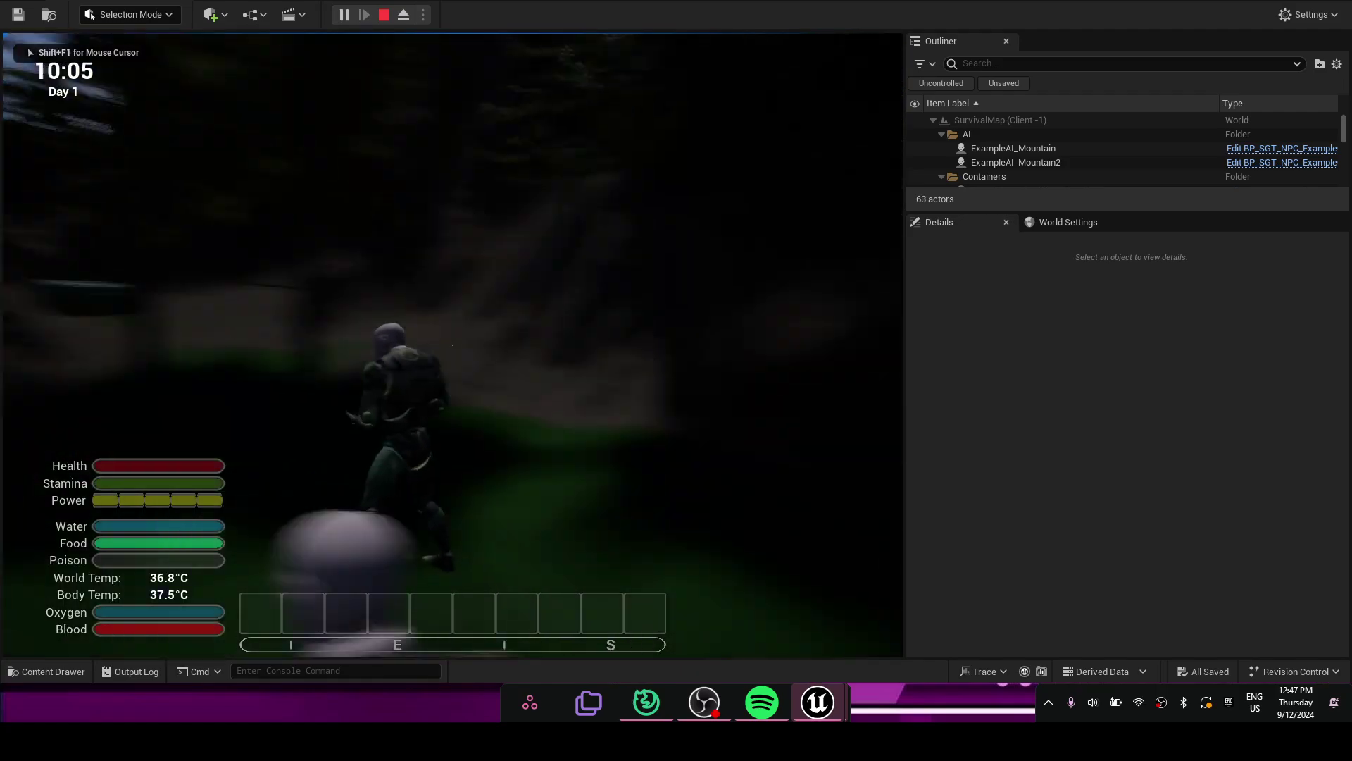
pyautogui.press('Escape')
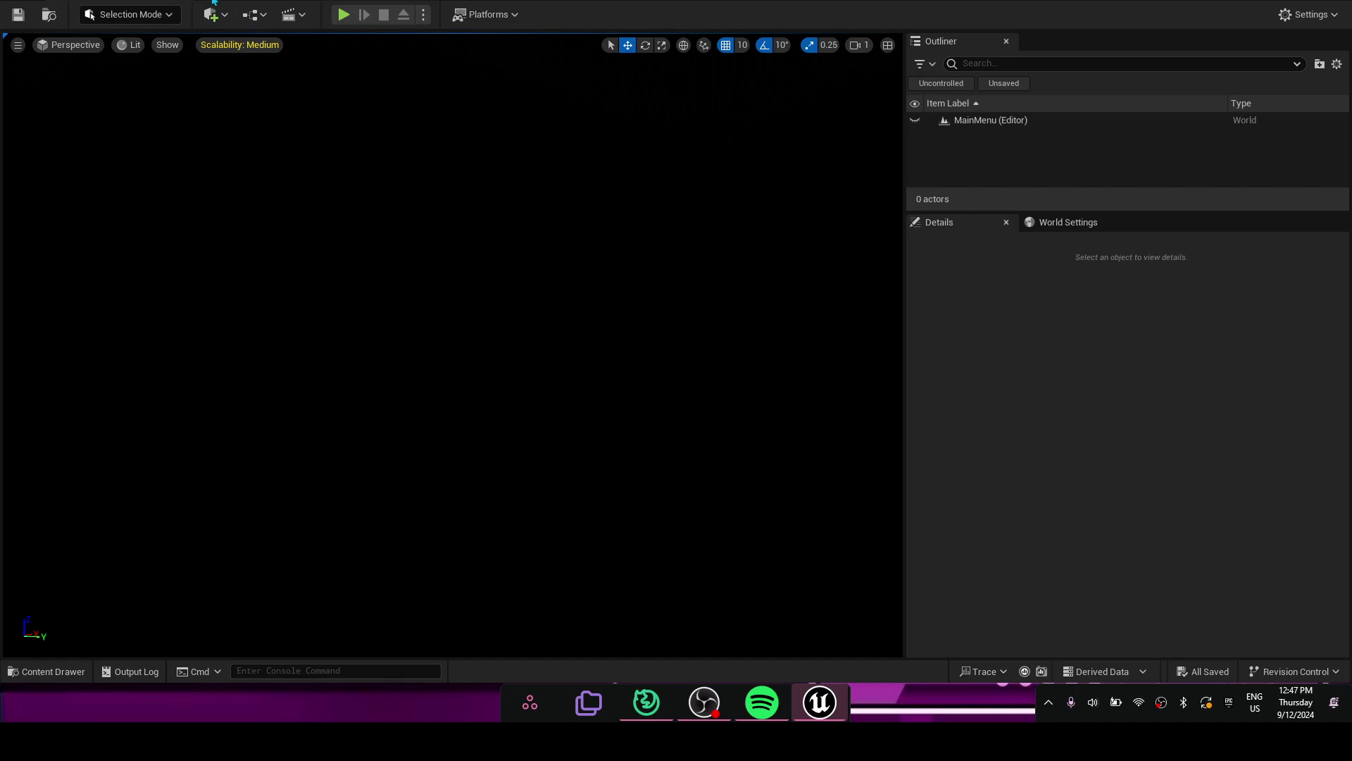
# - Create an empty C++ class MyClass with parent None, declining to edit its code
pyautogui.click(169, 3)
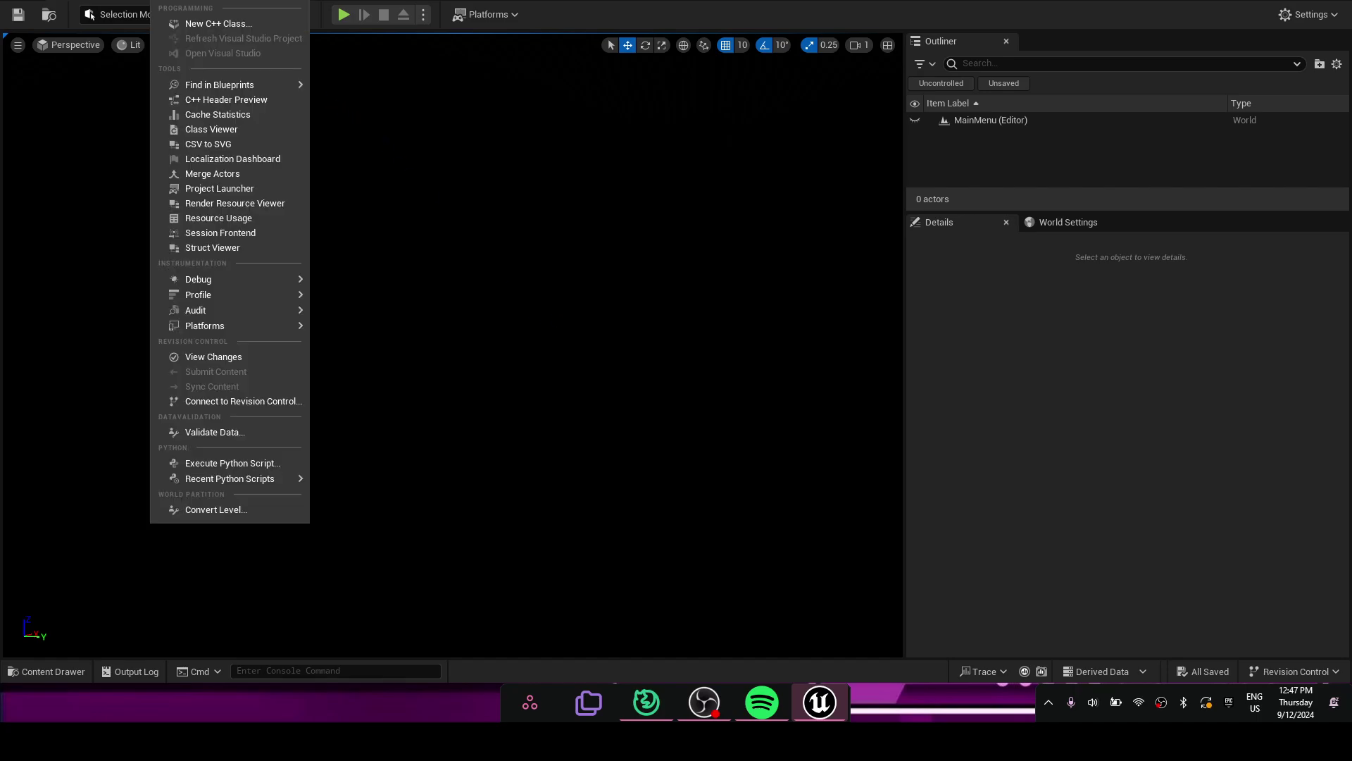
pyautogui.click(213, 25)
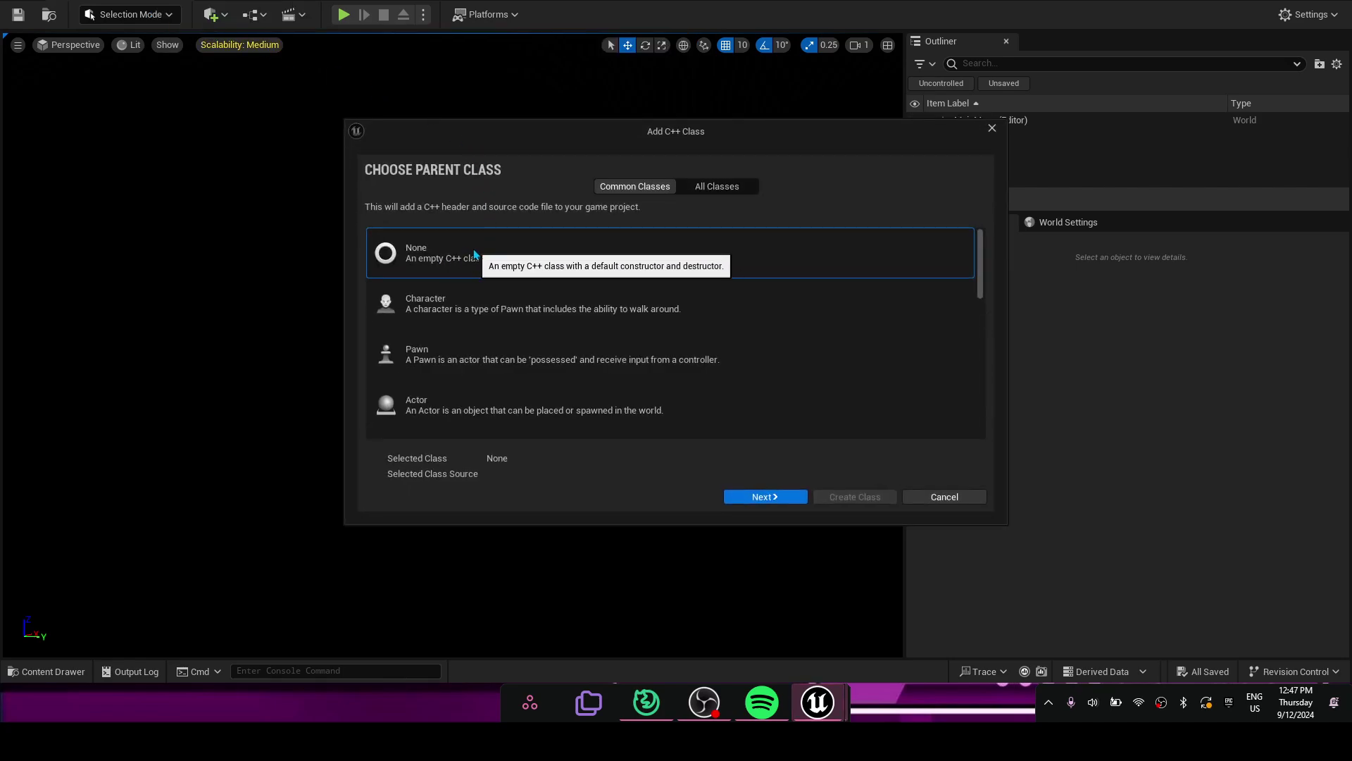
pyautogui.click(782, 498)
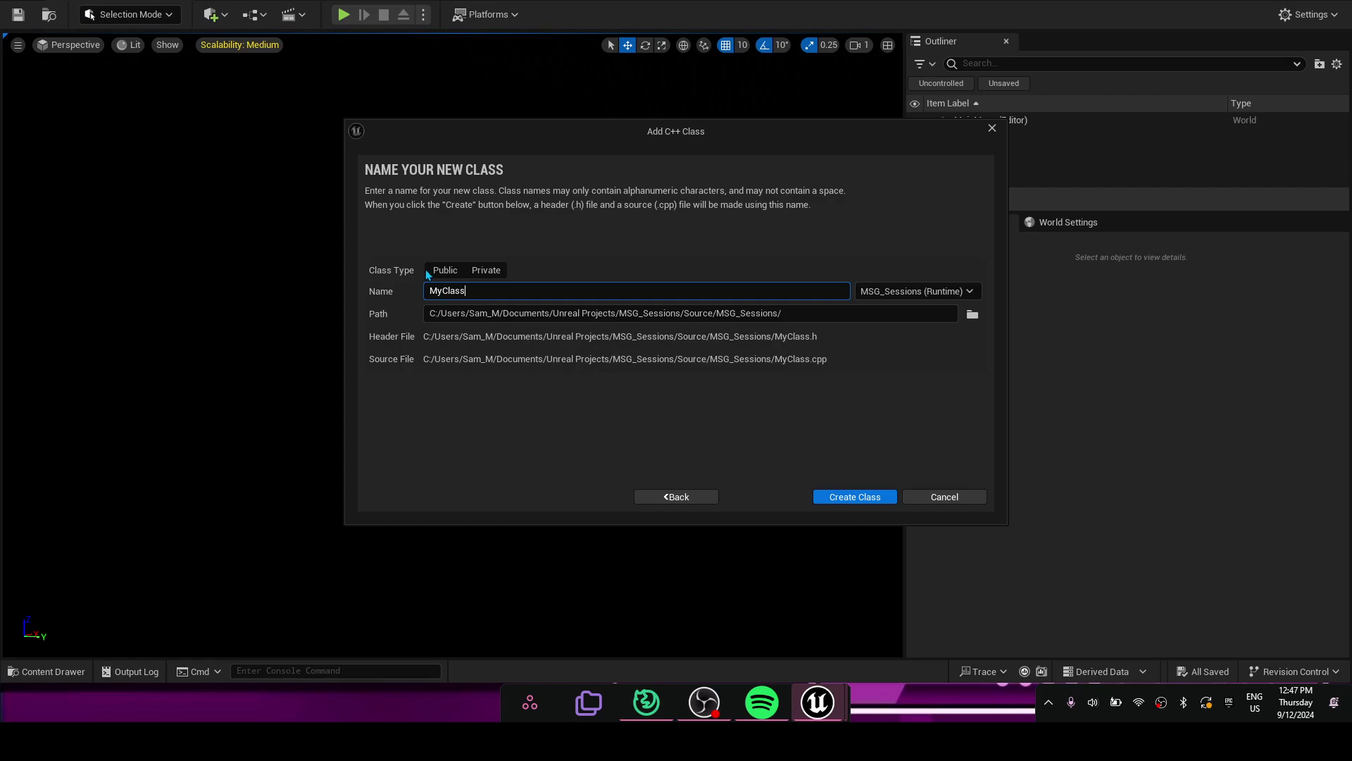
pyautogui.click(853, 500)
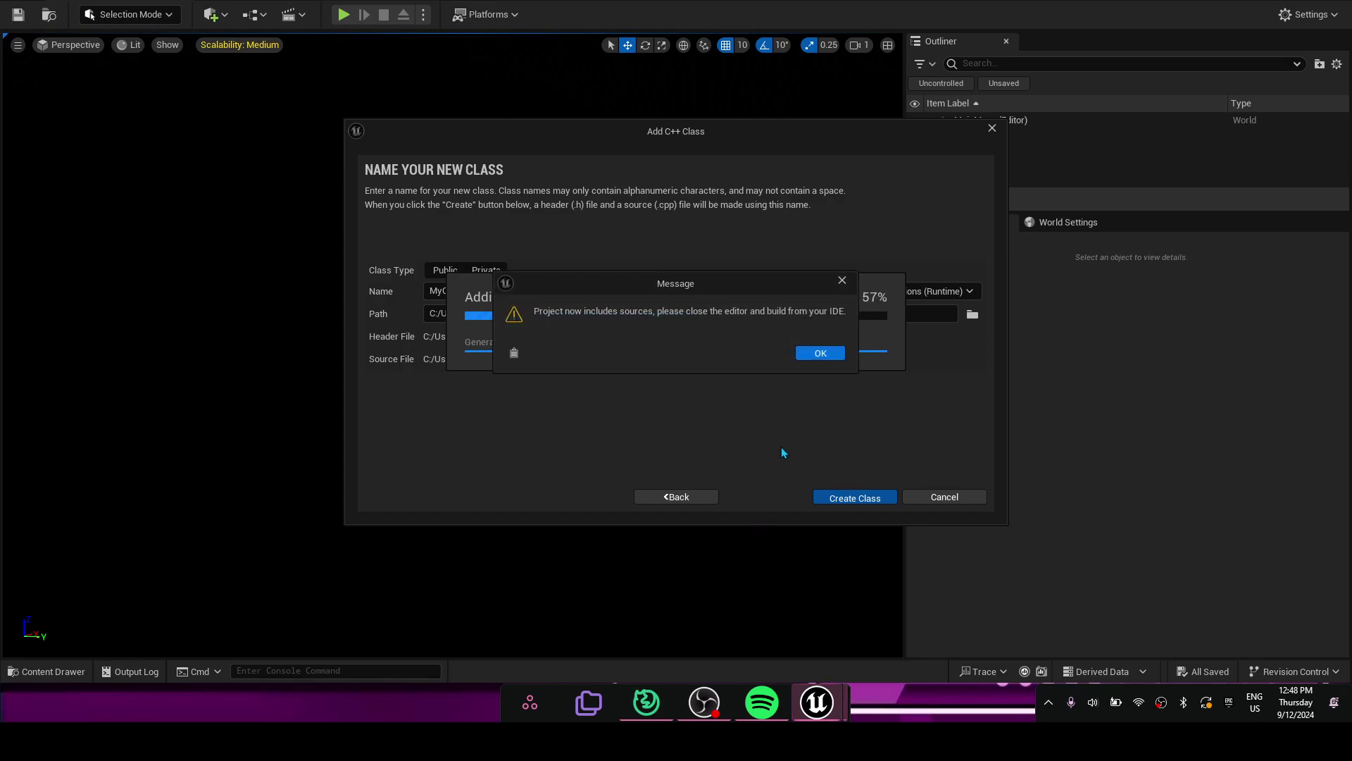
pyautogui.click(822, 354)
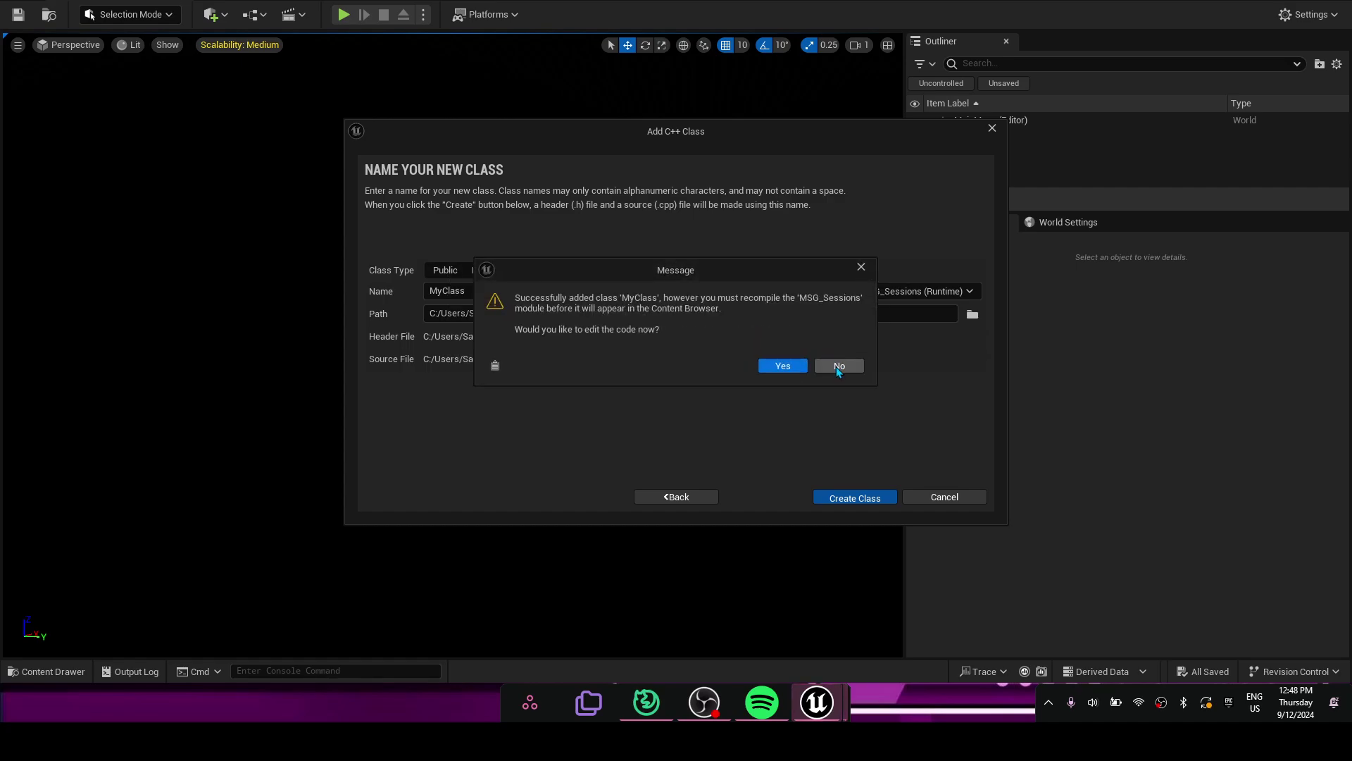
pyautogui.click(839, 367)
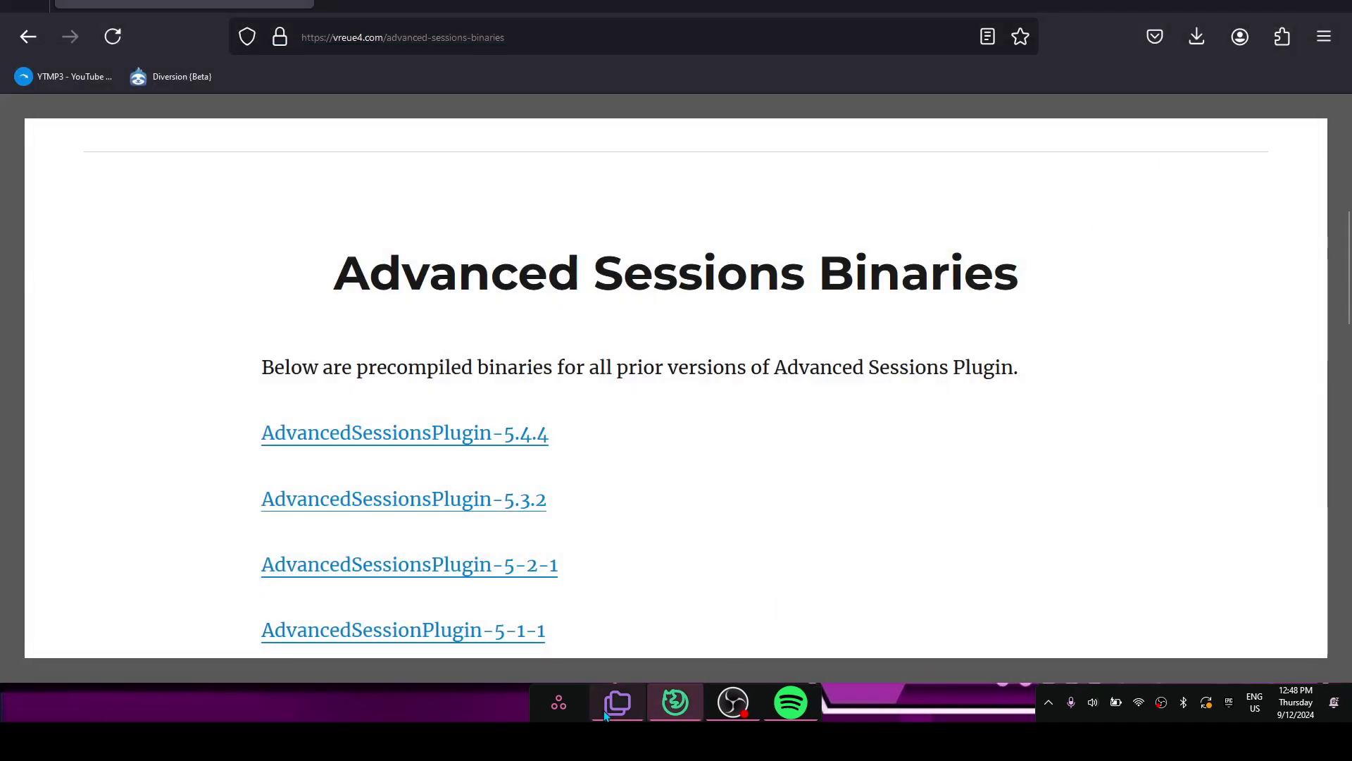
# - Open Documents > Unreal Projects > MSG_Sessions in a maximized File Explorer window
pyautogui.rightClick(606, 715)
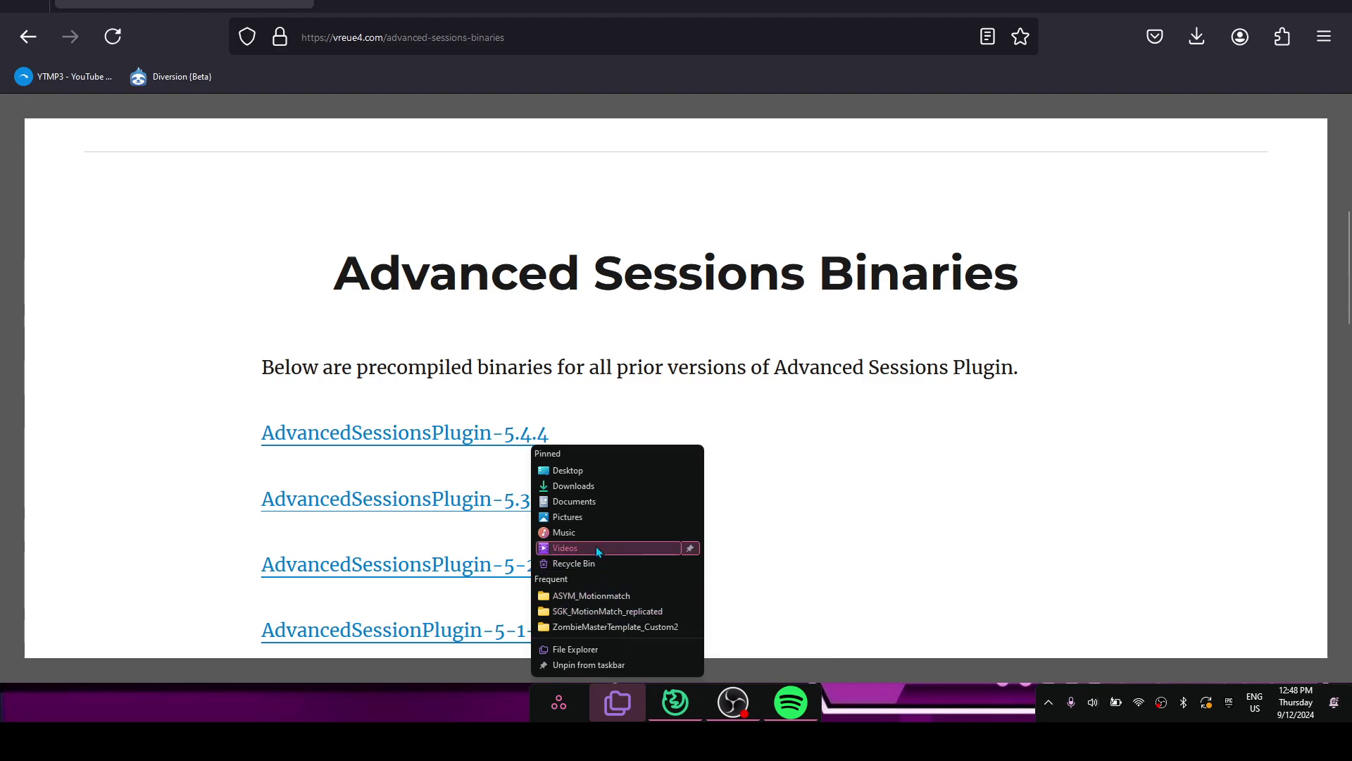
pyautogui.click(593, 501)
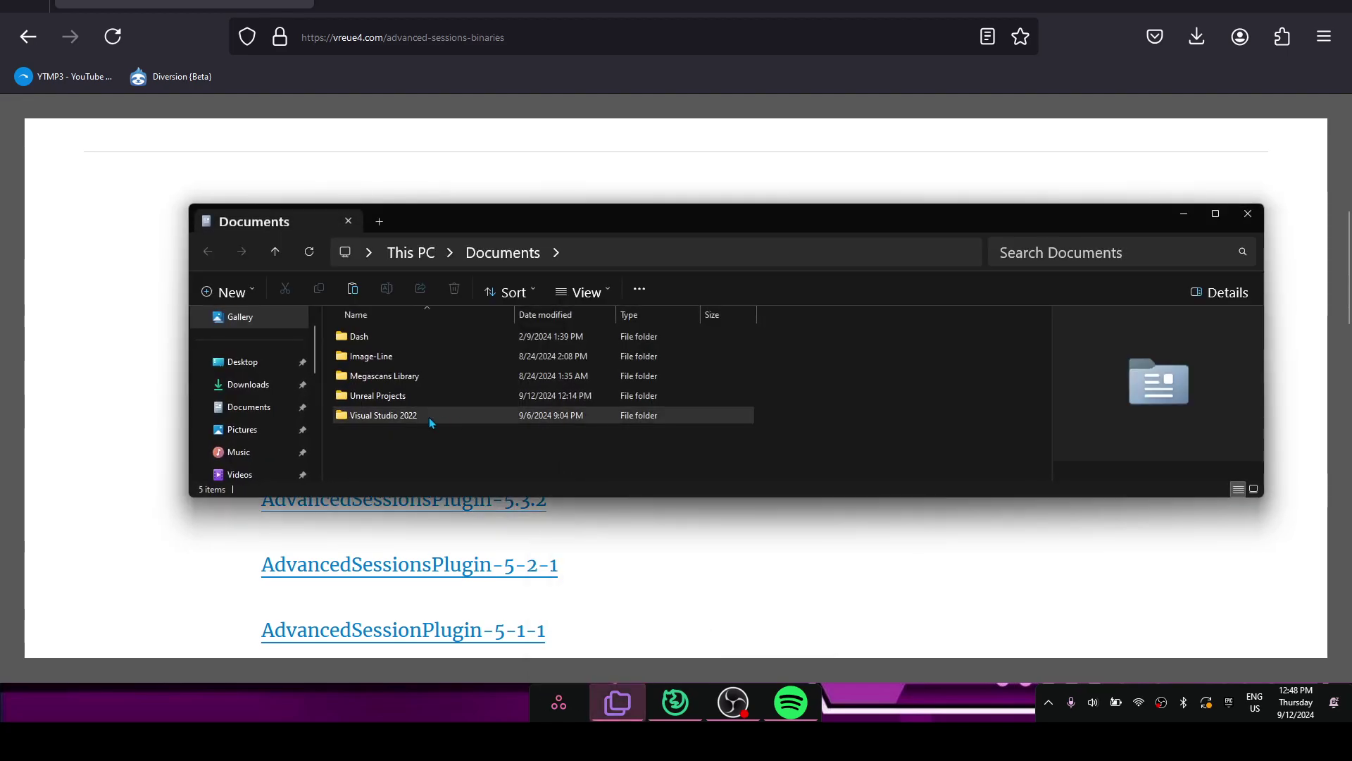
pyautogui.doubleClick(381, 396)
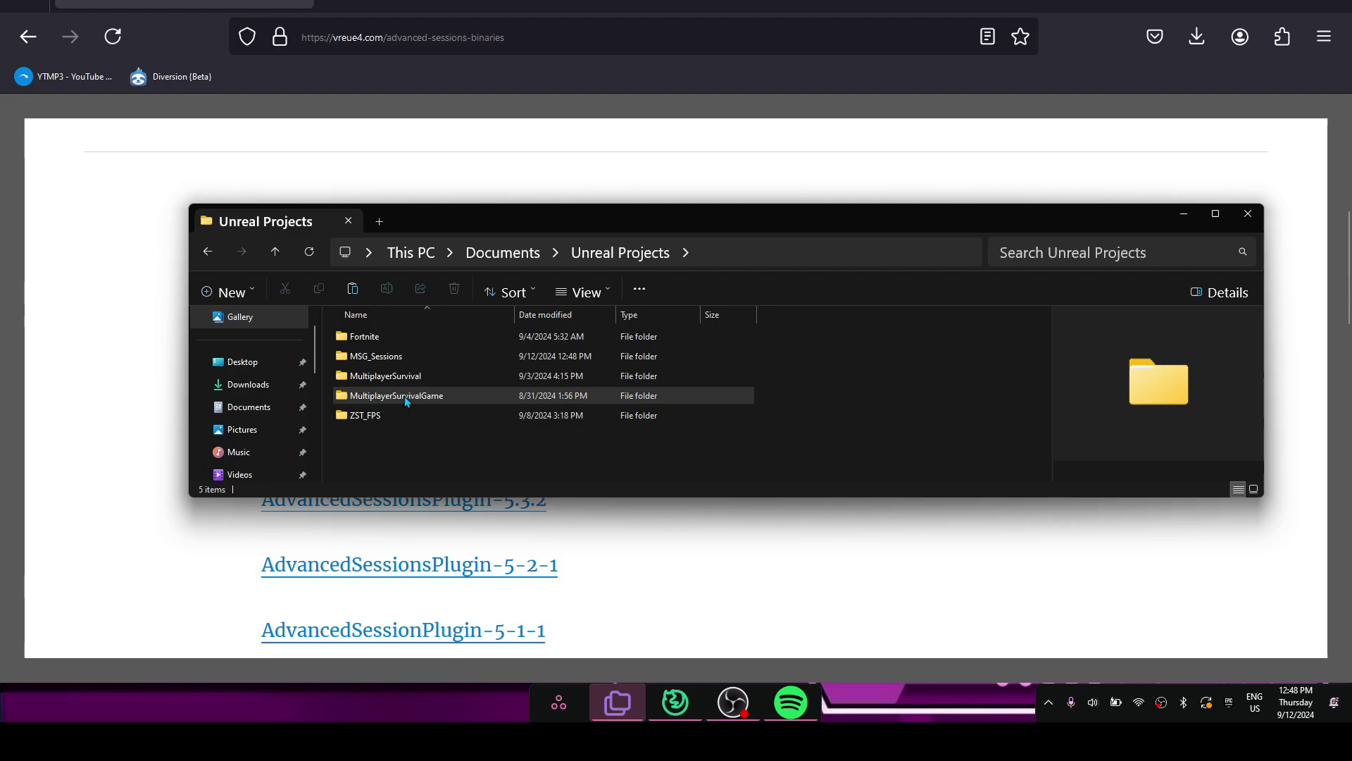
pyautogui.click(381, 359)
pyautogui.doubleClick(380, 358)
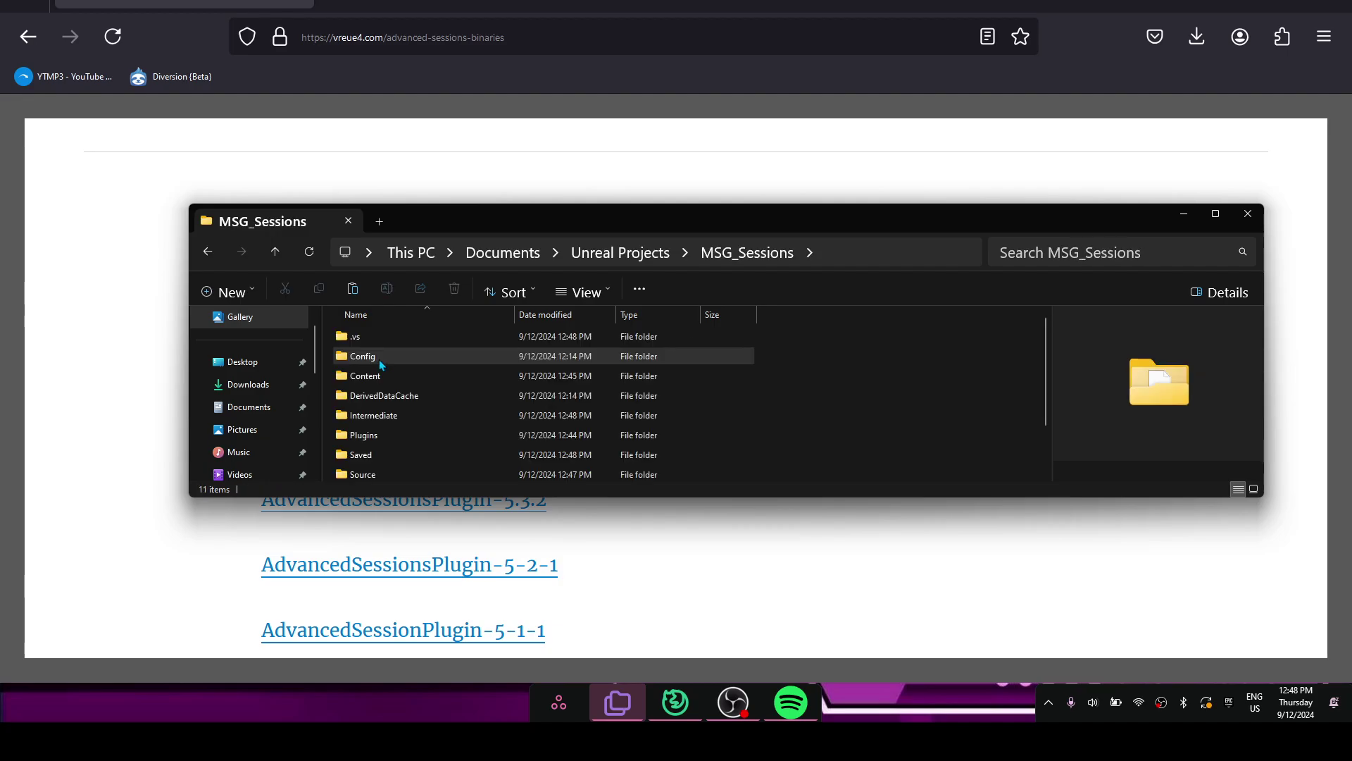
pyautogui.doubleClick(915, 218)
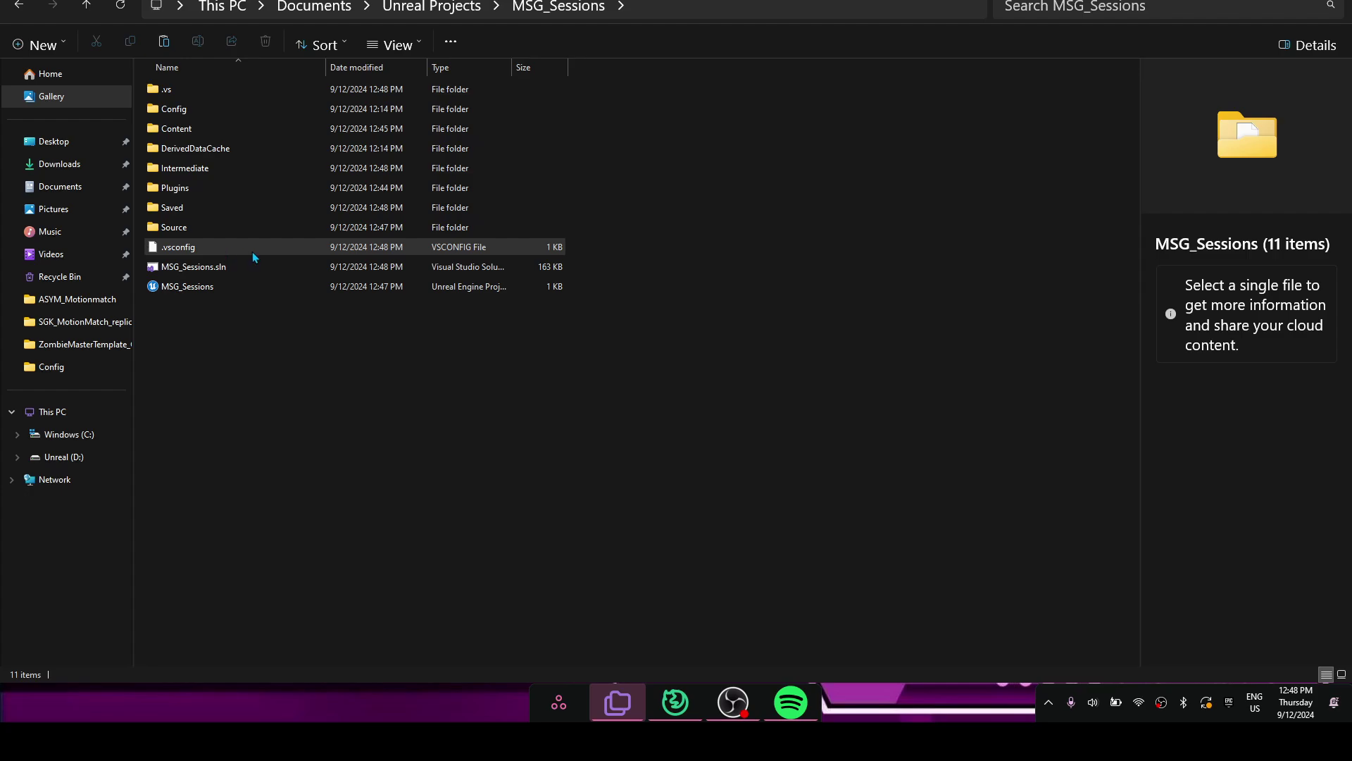
# - Delete MSG_Sessions.sln and the Intermediate and Saved folders
pyautogui.click(225, 273)
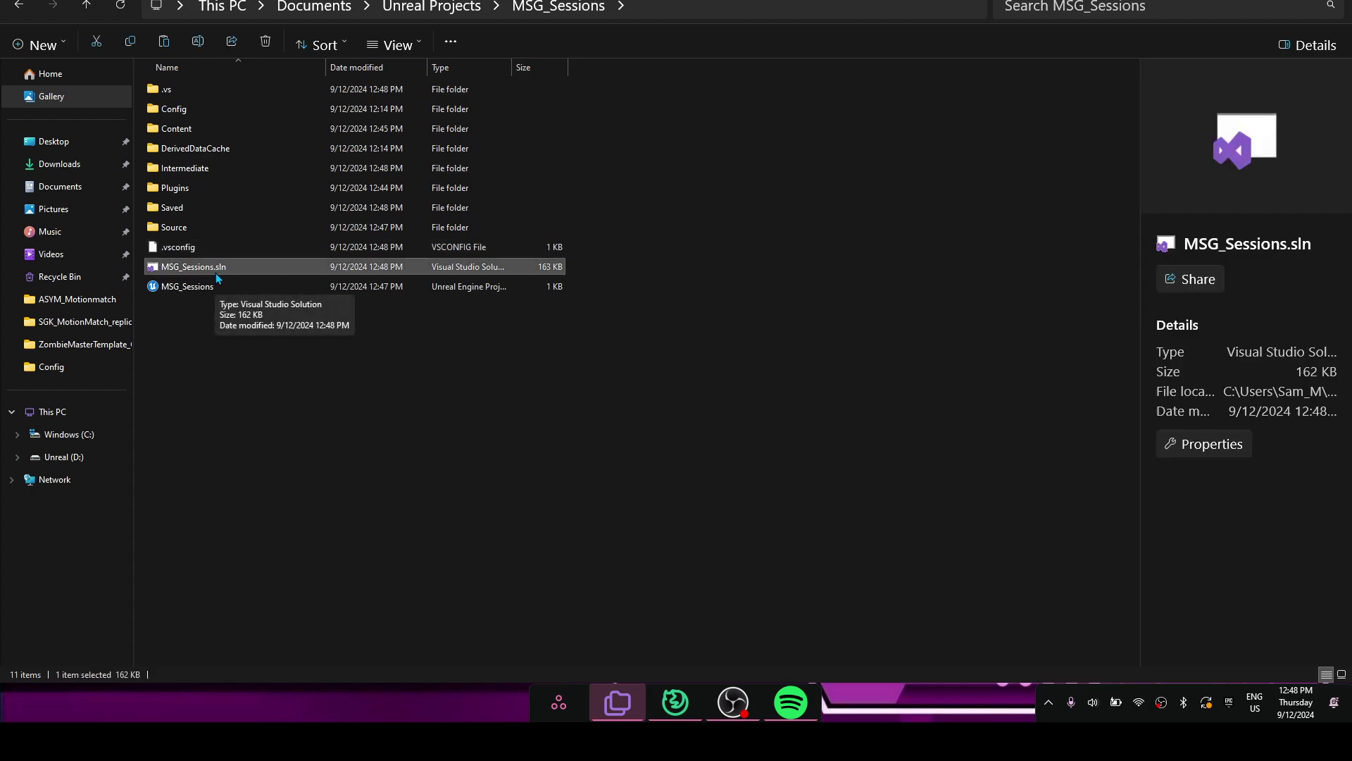
pyautogui.keyDown('ctrl'); pyautogui.click(183, 205); pyautogui.keyUp('ctrl')
pyautogui.keyDown('ctrl'); pyautogui.click(194, 169); pyautogui.keyUp('ctrl')
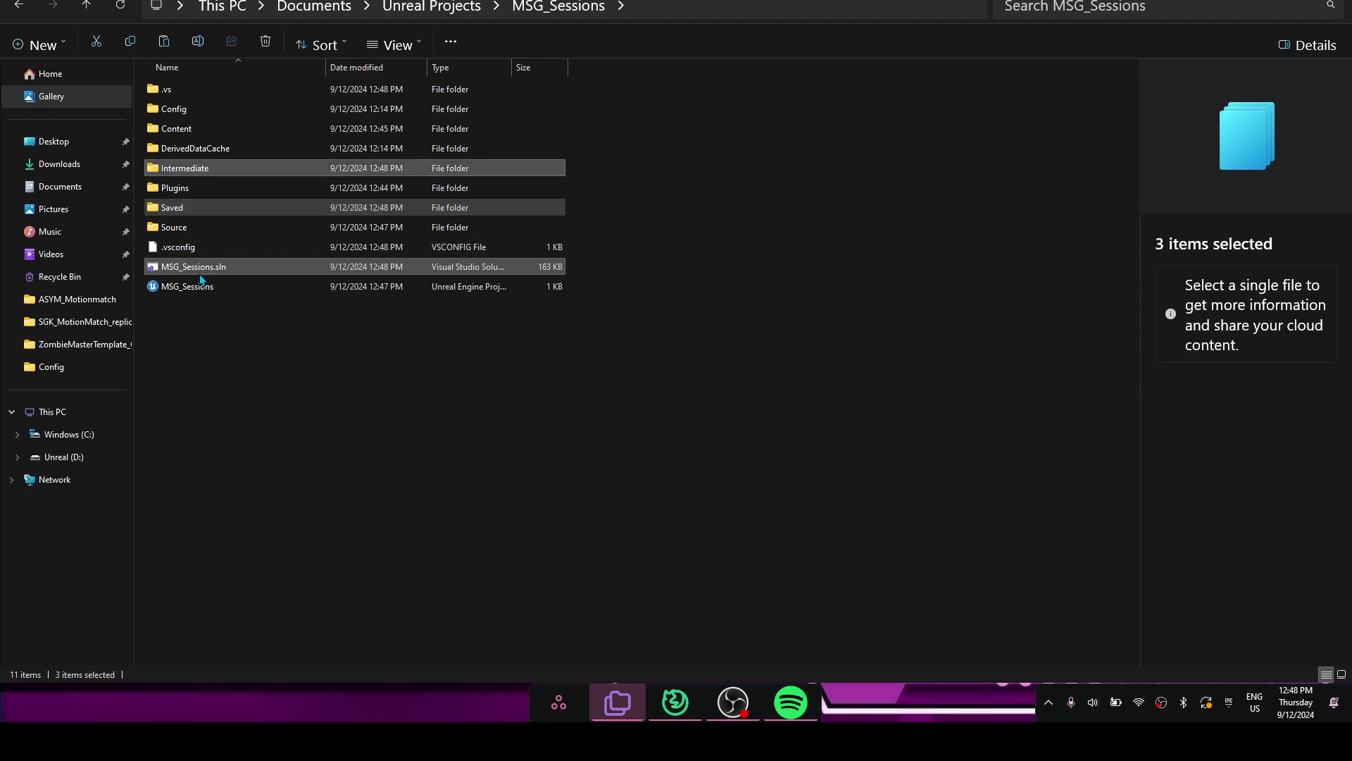
pyautogui.rightClick(190, 208)
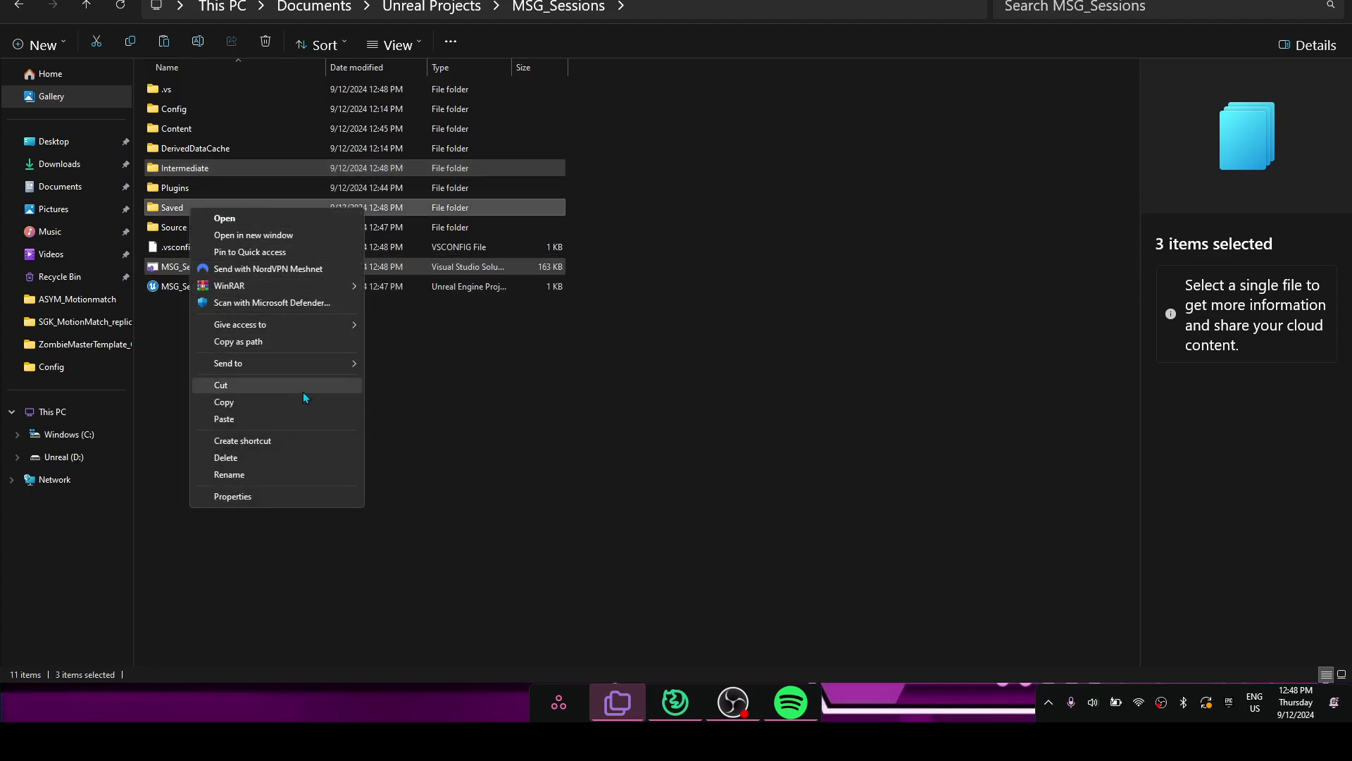
pyautogui.click(267, 458)
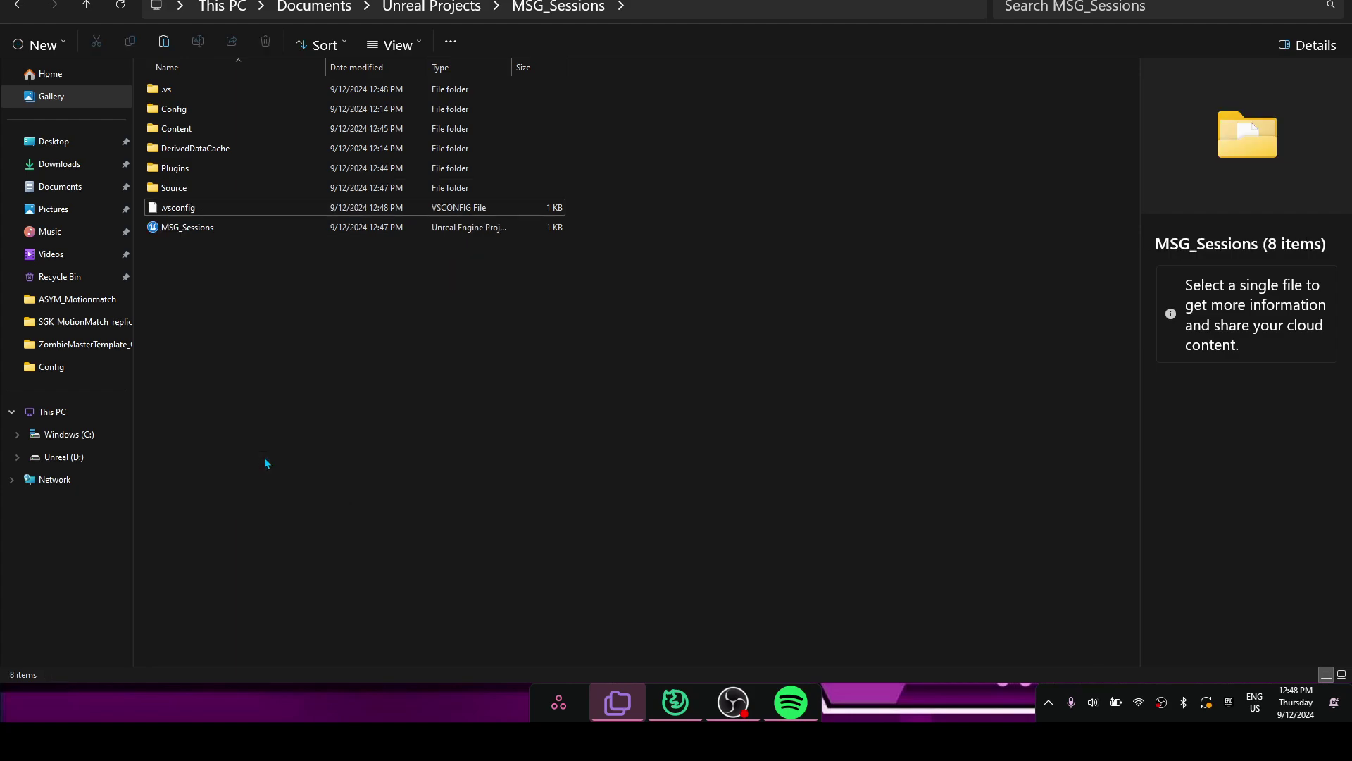
# - Generate Visual Studio project files from MSG_Sessions.uproject, then select the new MSG_Sessions.sln
pyautogui.rightClick(191, 230)
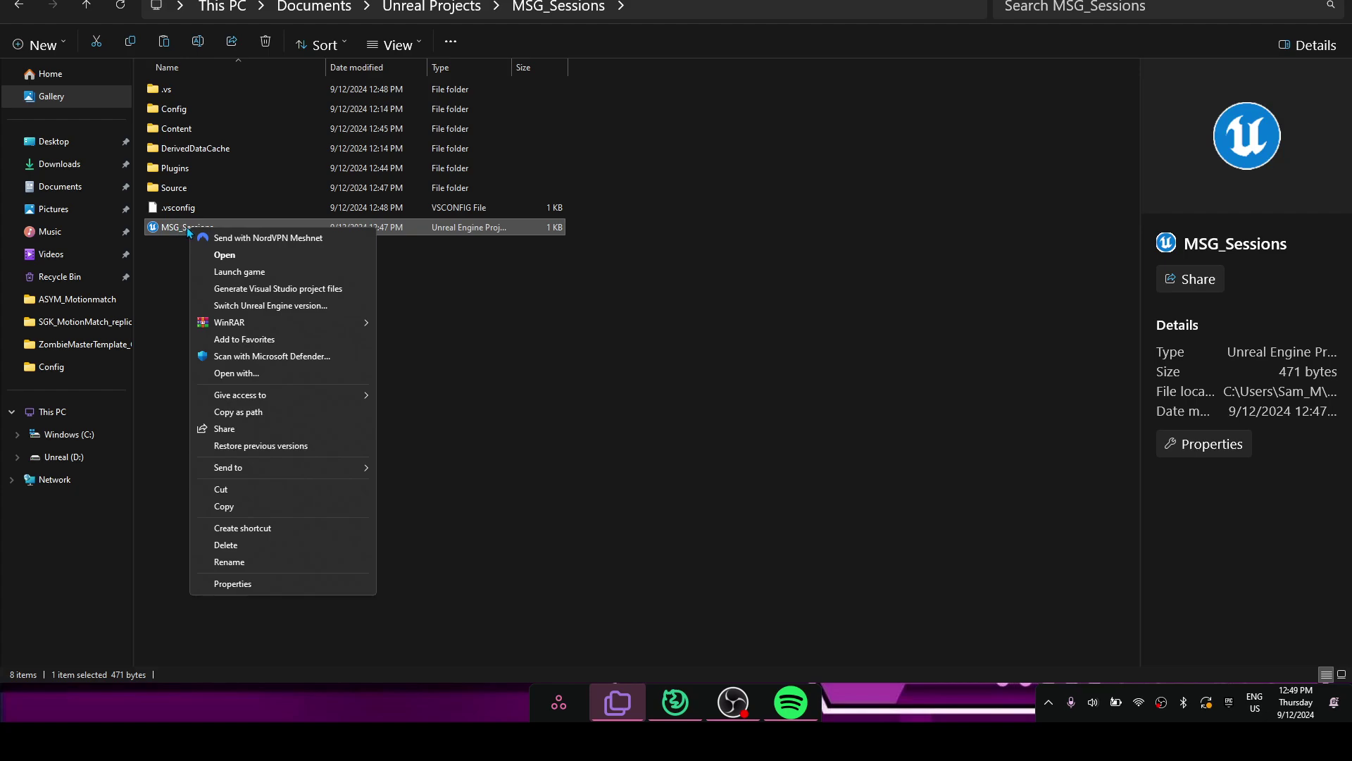
pyautogui.click(269, 289)
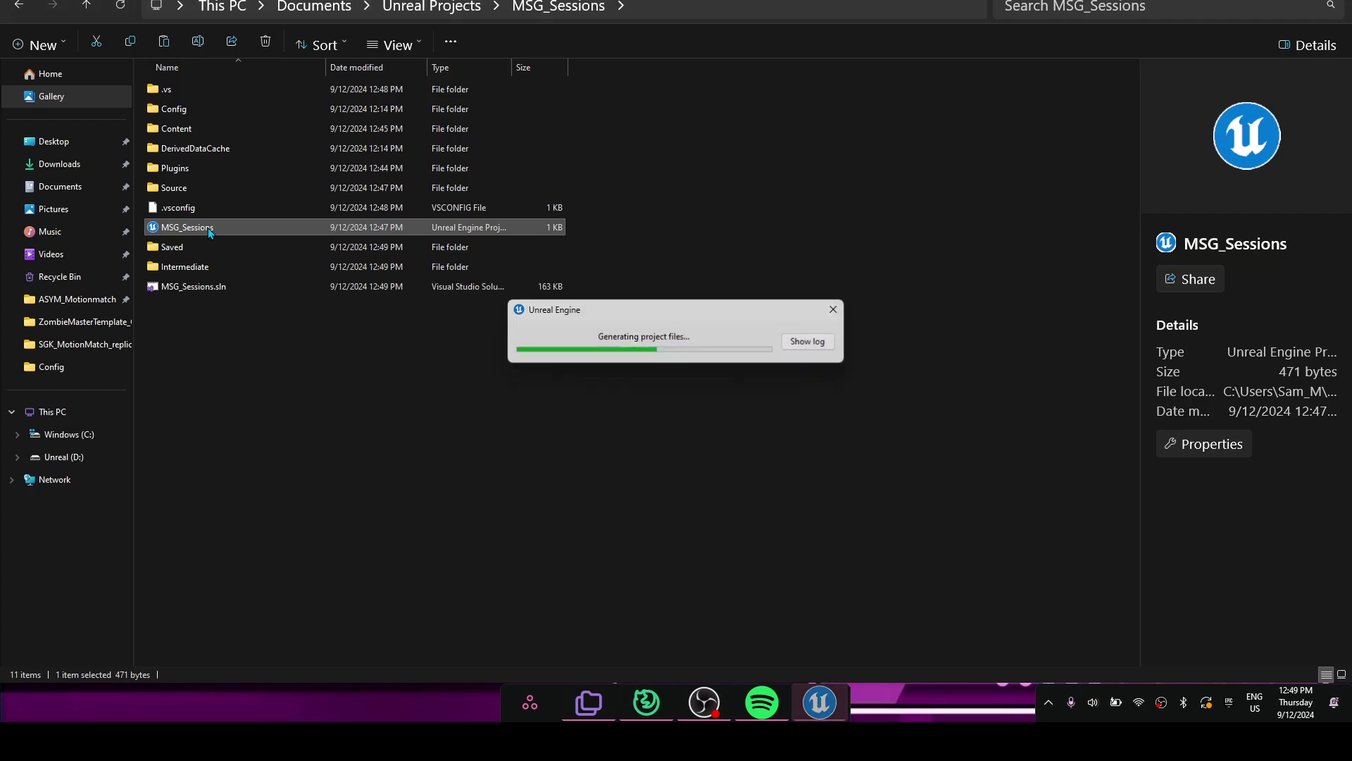
pyautogui.click(238, 334)
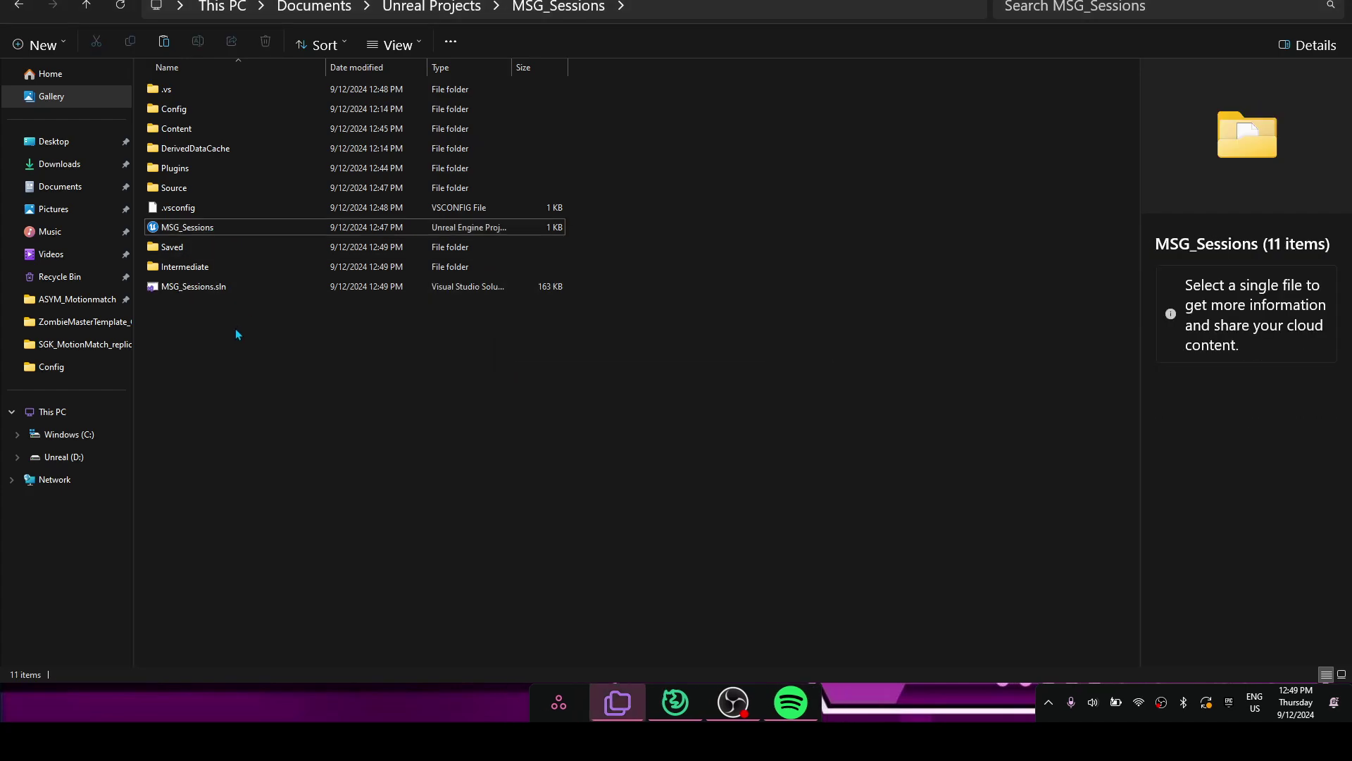
pyautogui.rightClick(195, 231)
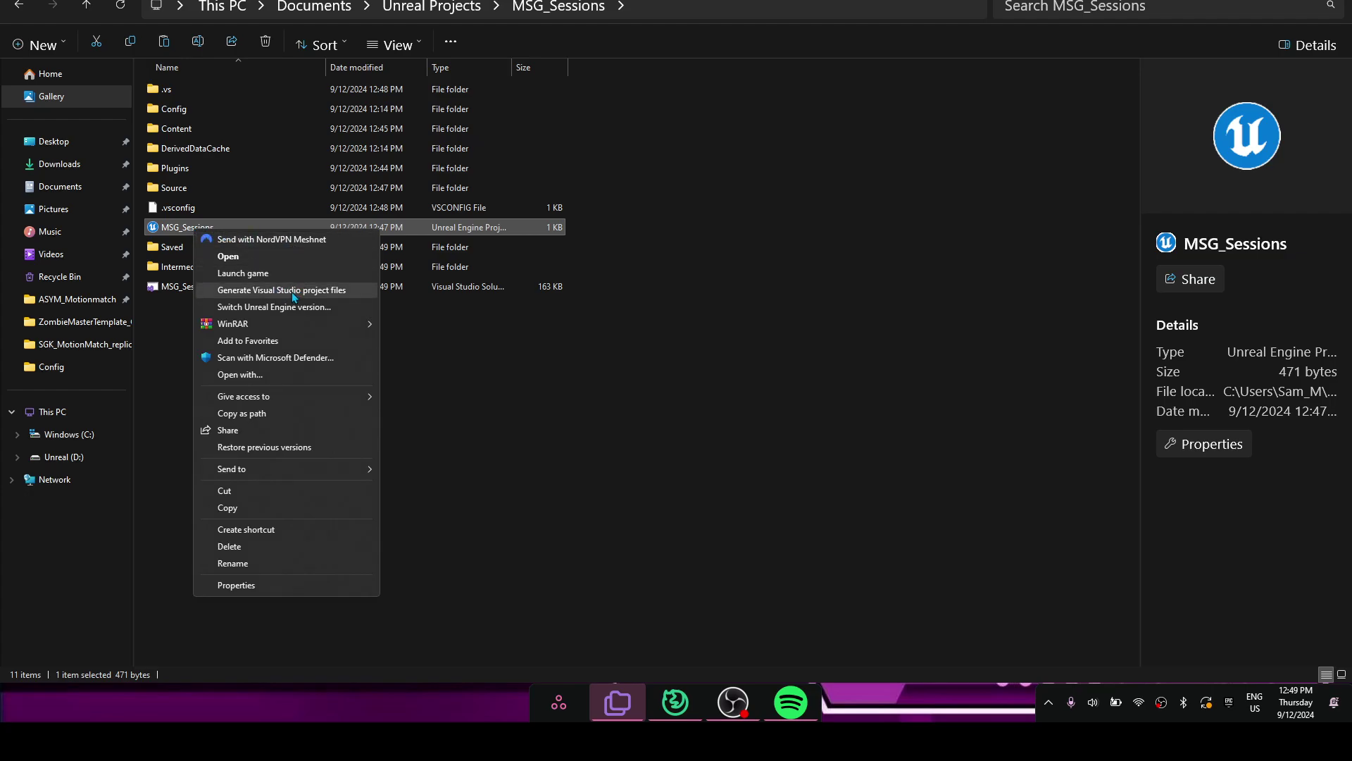
pyautogui.click(584, 364)
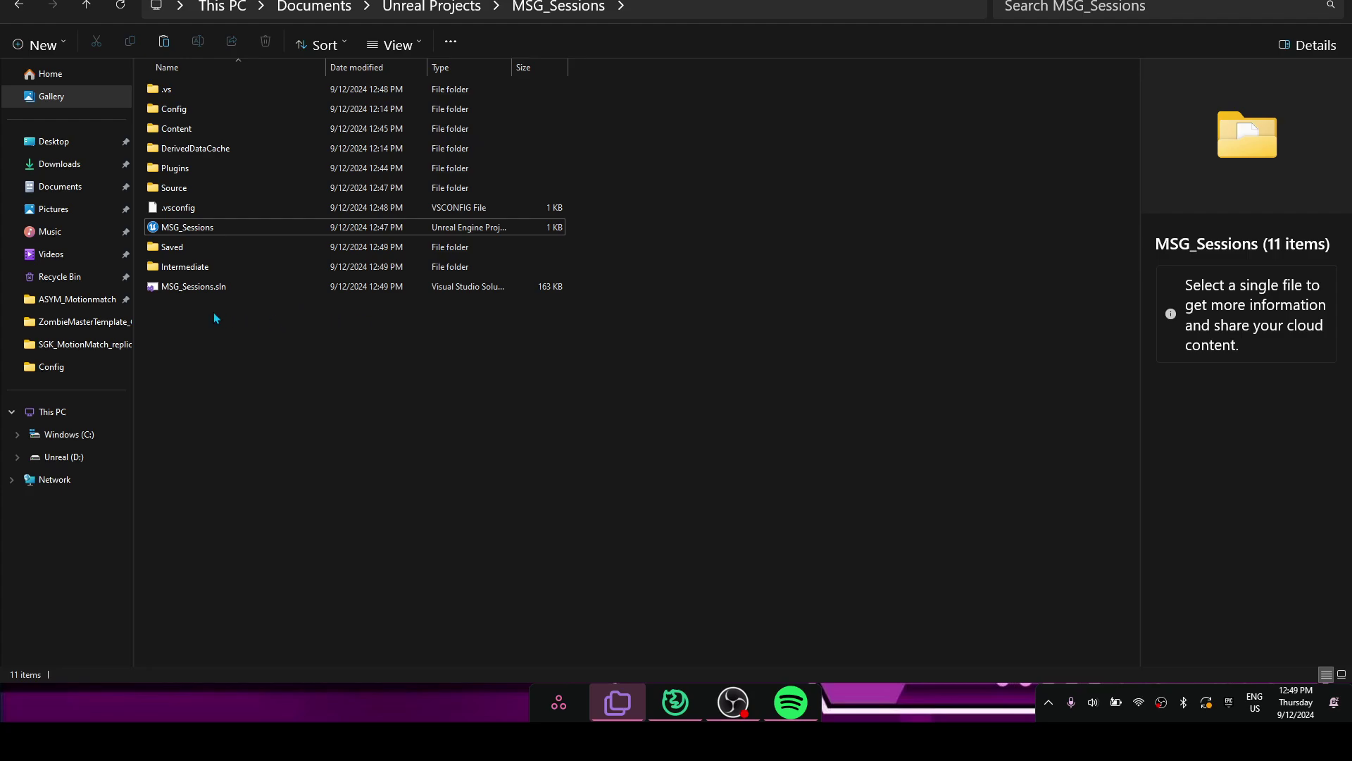
pyautogui.click(188, 287)
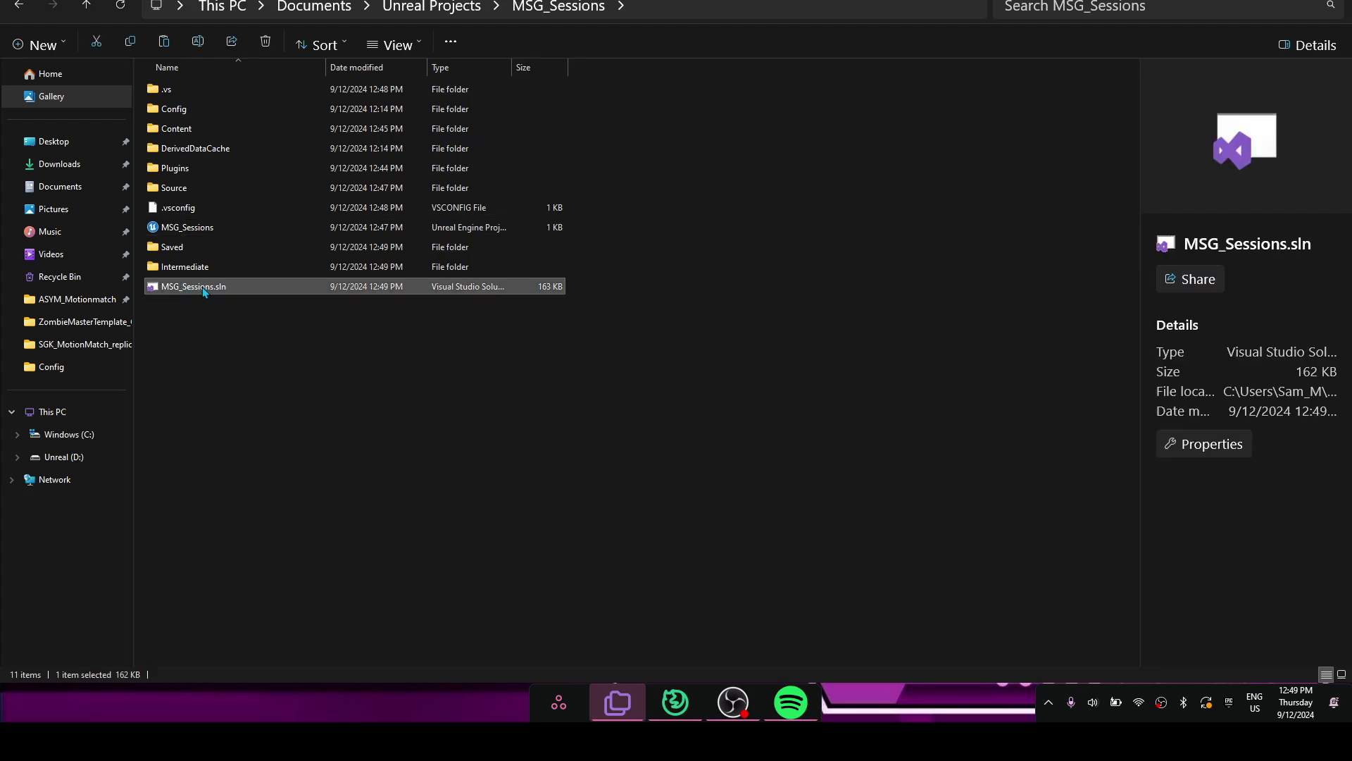
# - Open MSG_Sessions.sln in Visual Studio 2022 and select the MSG_Sessions game project under Games
pyautogui.doubleClick(178, 287)
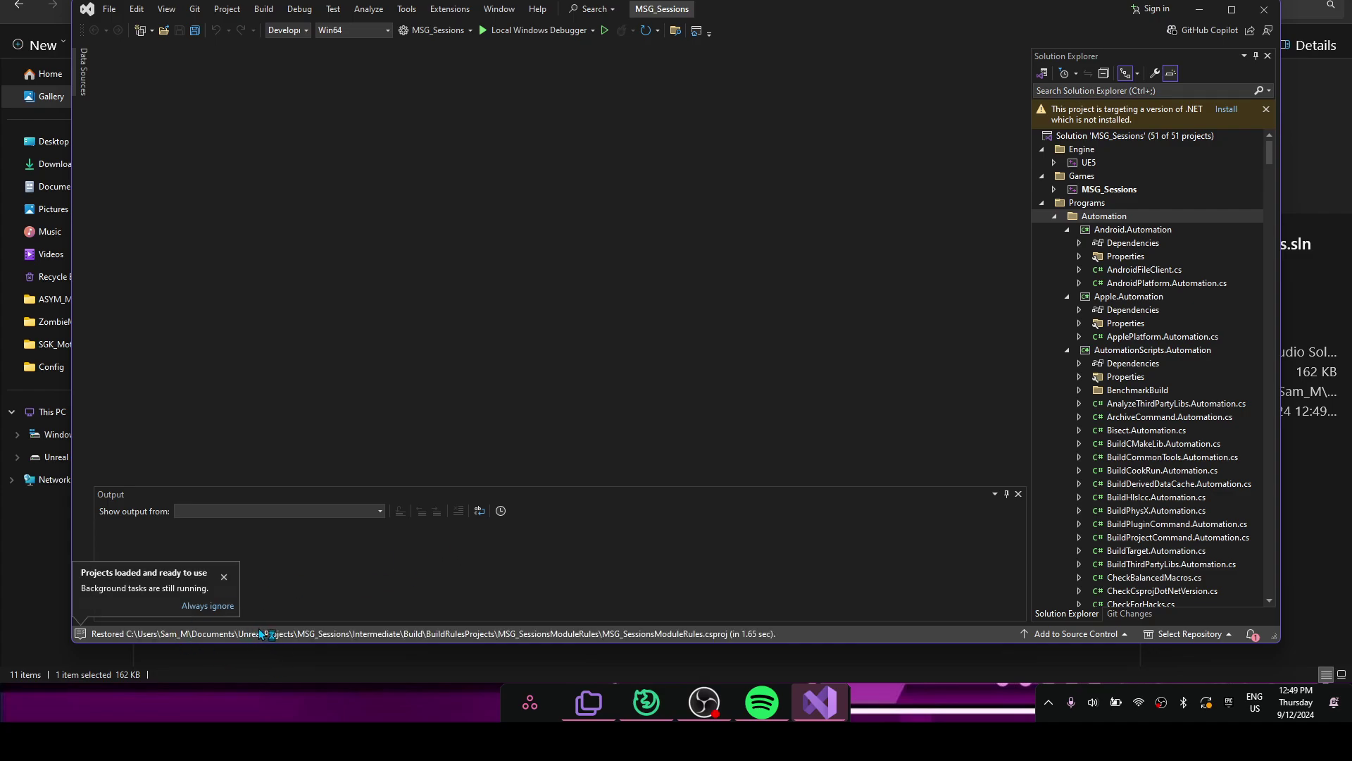
pyautogui.click(224, 577)
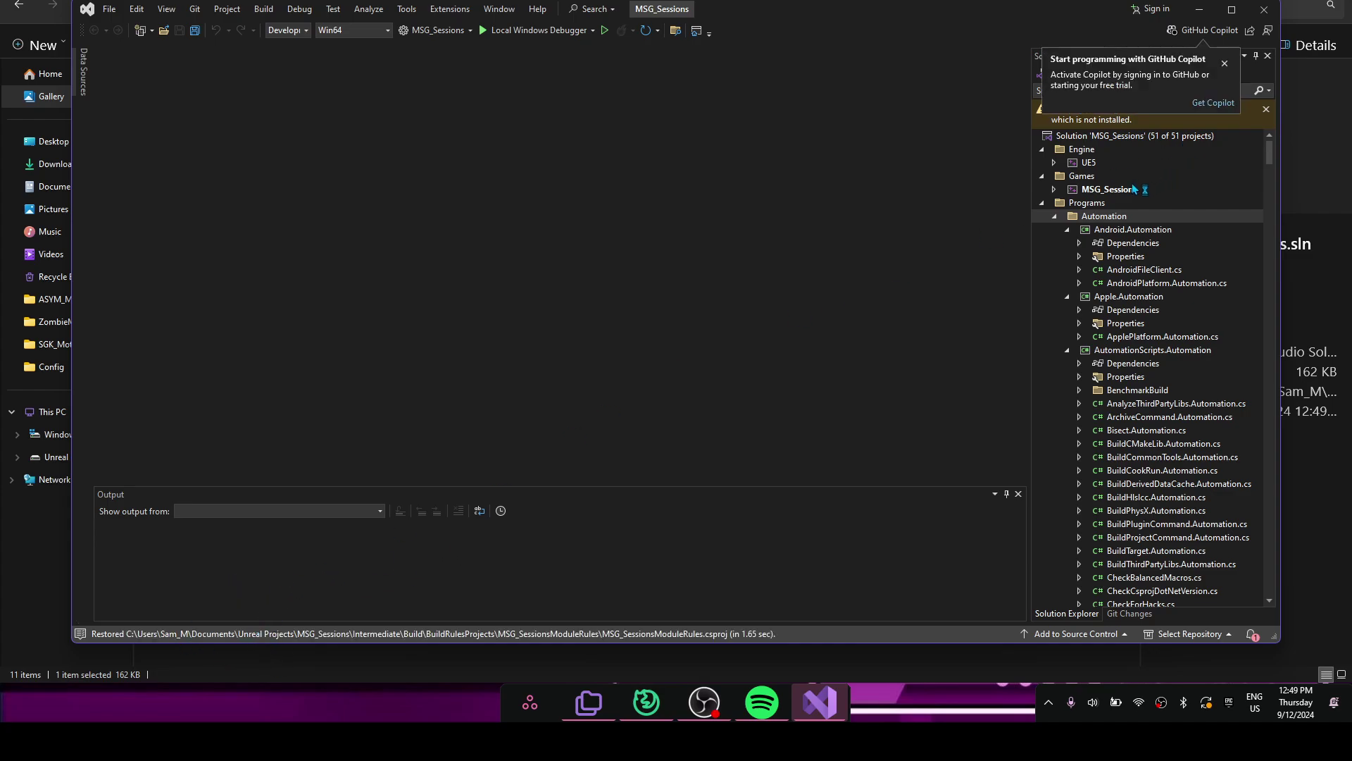
pyautogui.moveTo(842, 16); pyautogui.dragTo(866, 85)
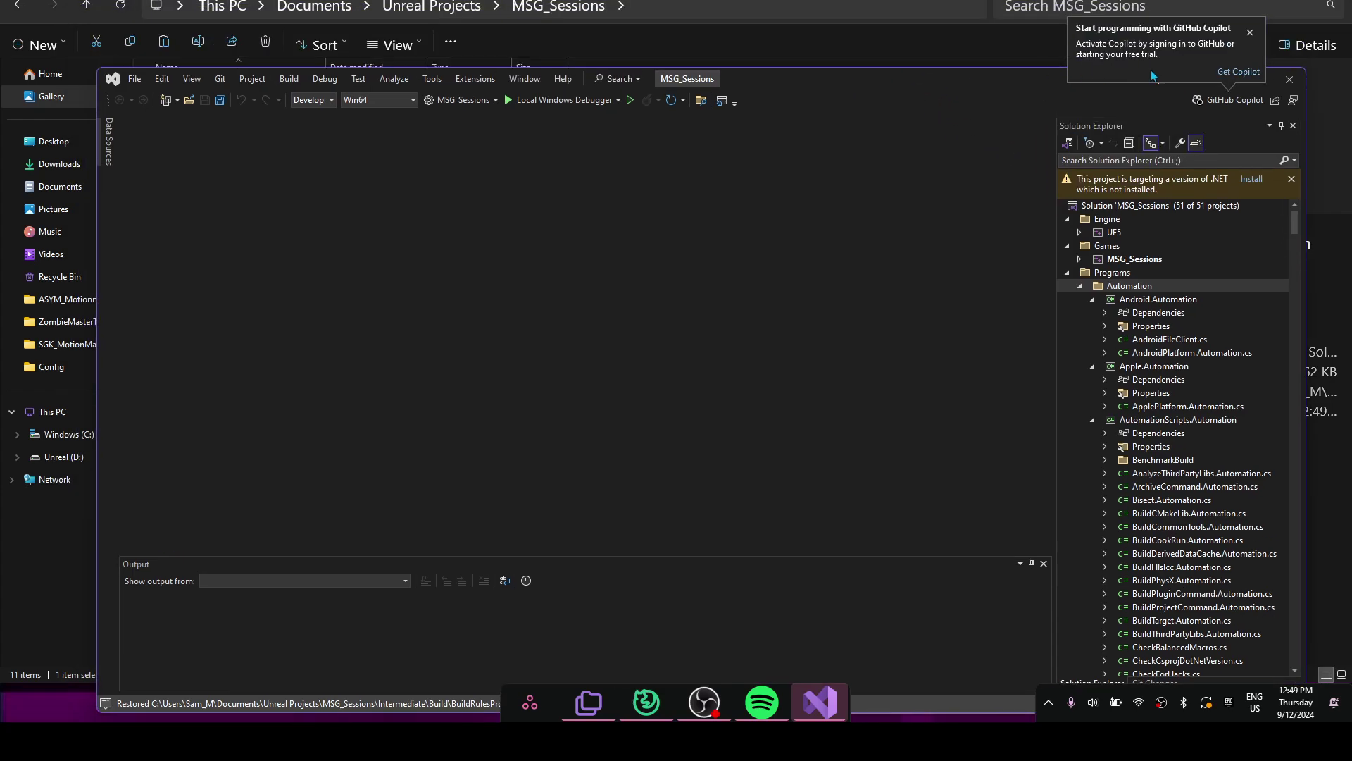
pyautogui.click(1250, 33)
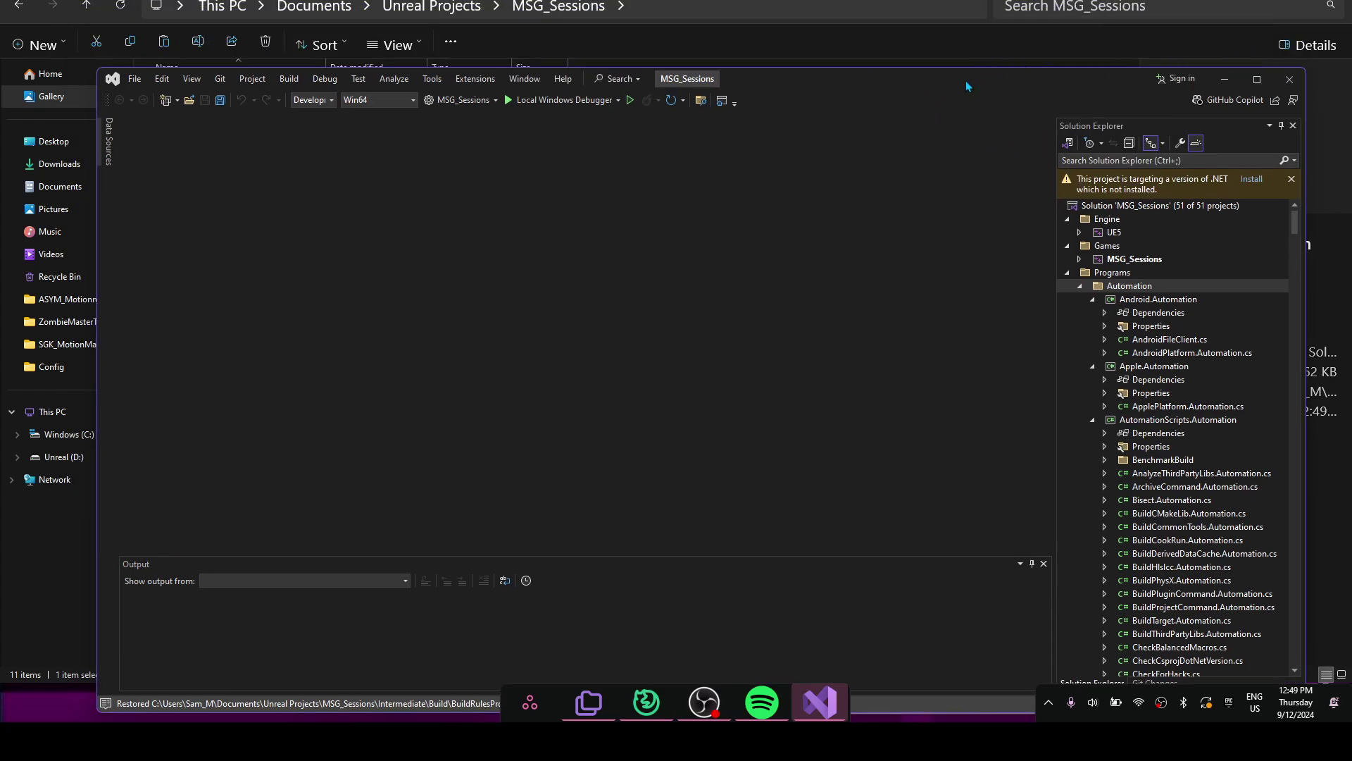
pyautogui.moveTo(968, 85); pyautogui.dragTo(936, 14)
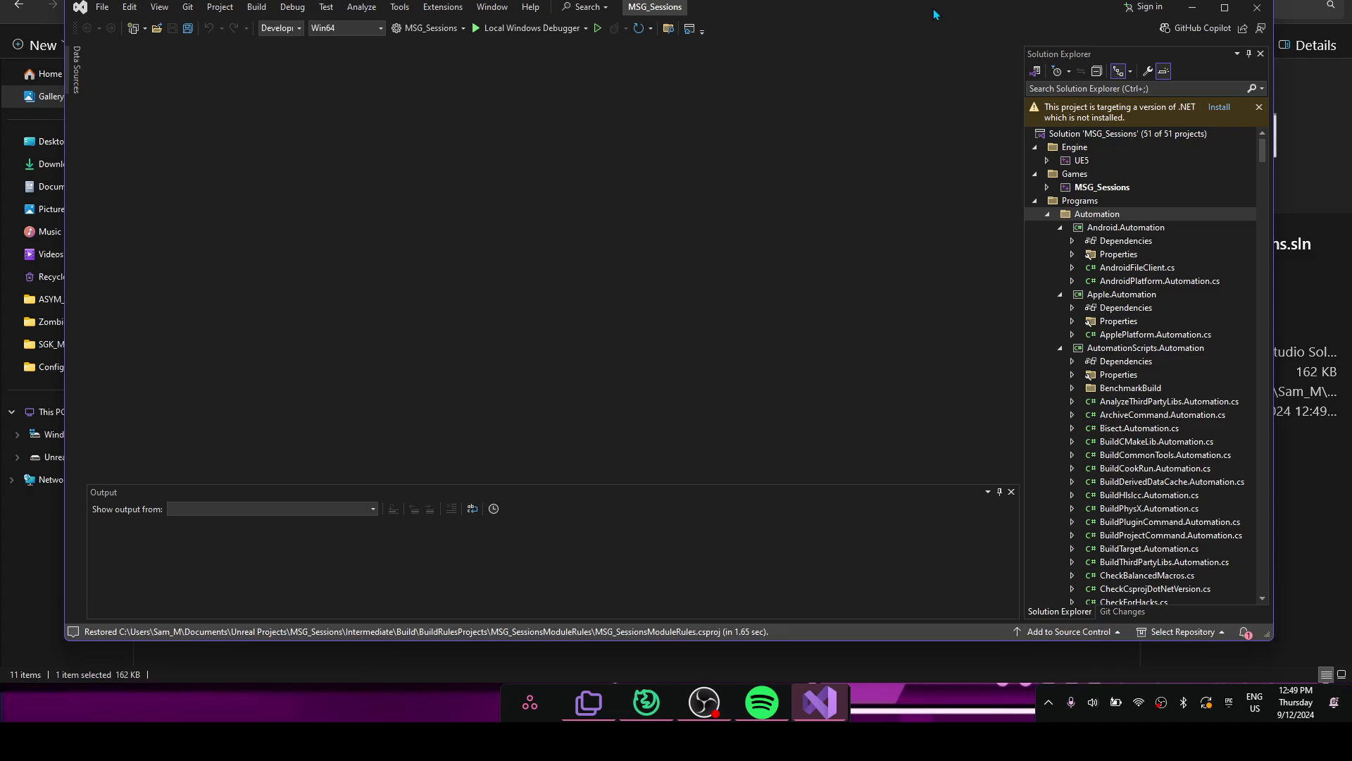
pyautogui.click(1096, 188)
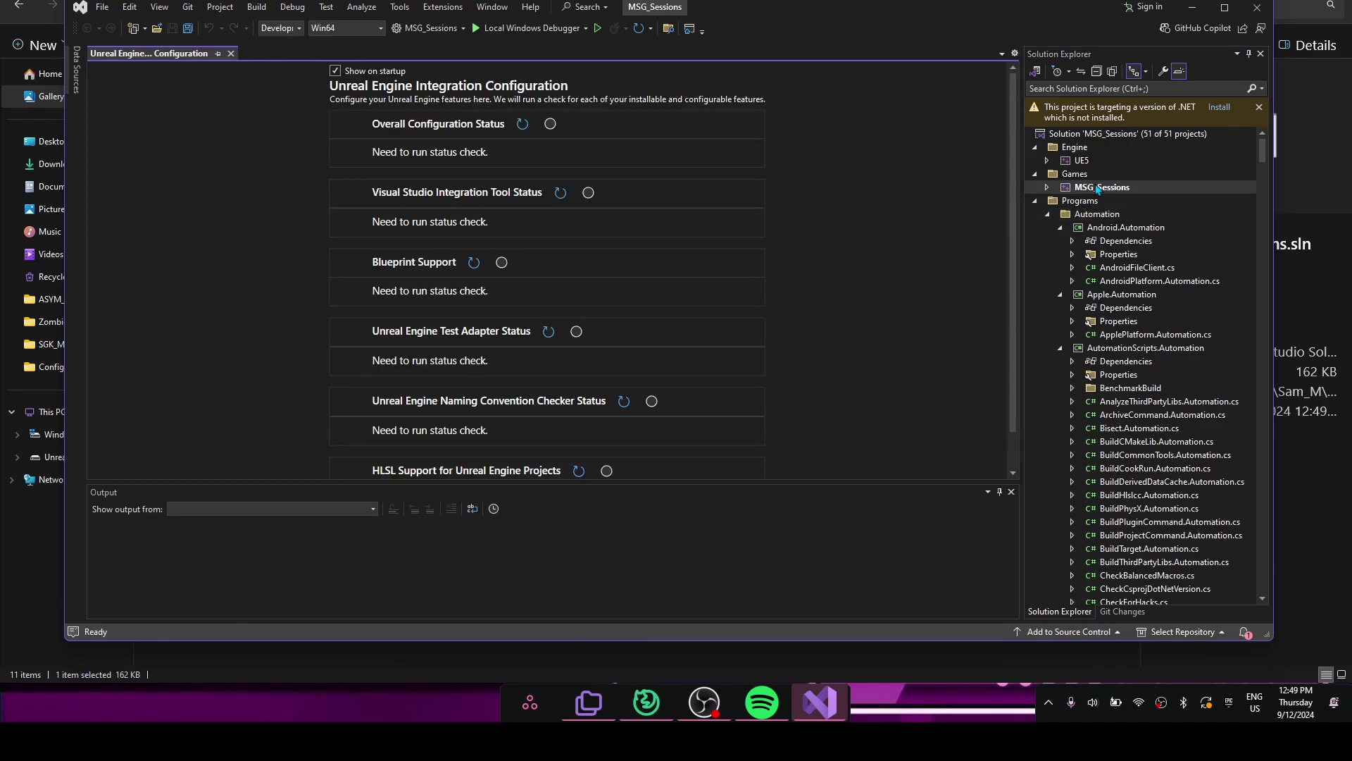
# - Build the MSG_Sessions project and follow its progress in the Output pane
pyautogui.rightClick(1095, 188)
pyautogui.moveTo(1105, 191)
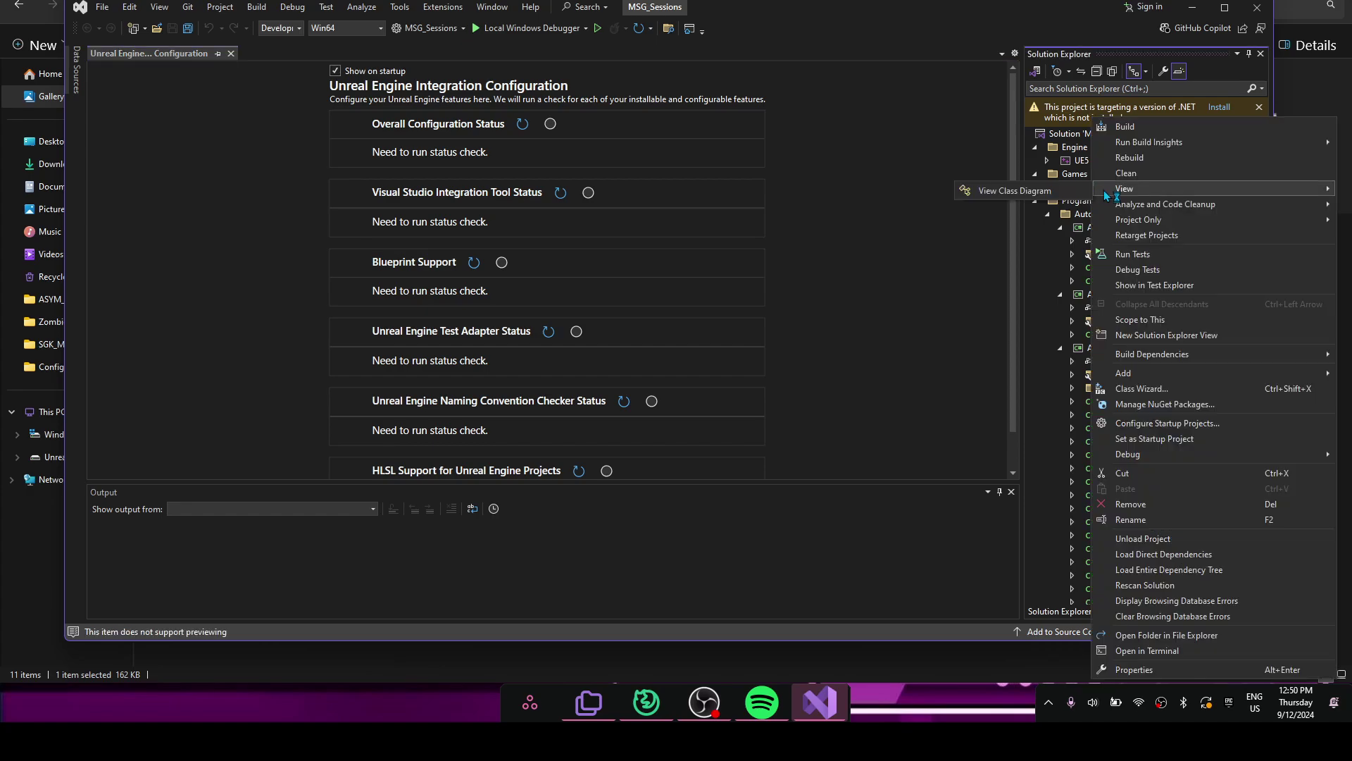
pyautogui.click(1147, 126)
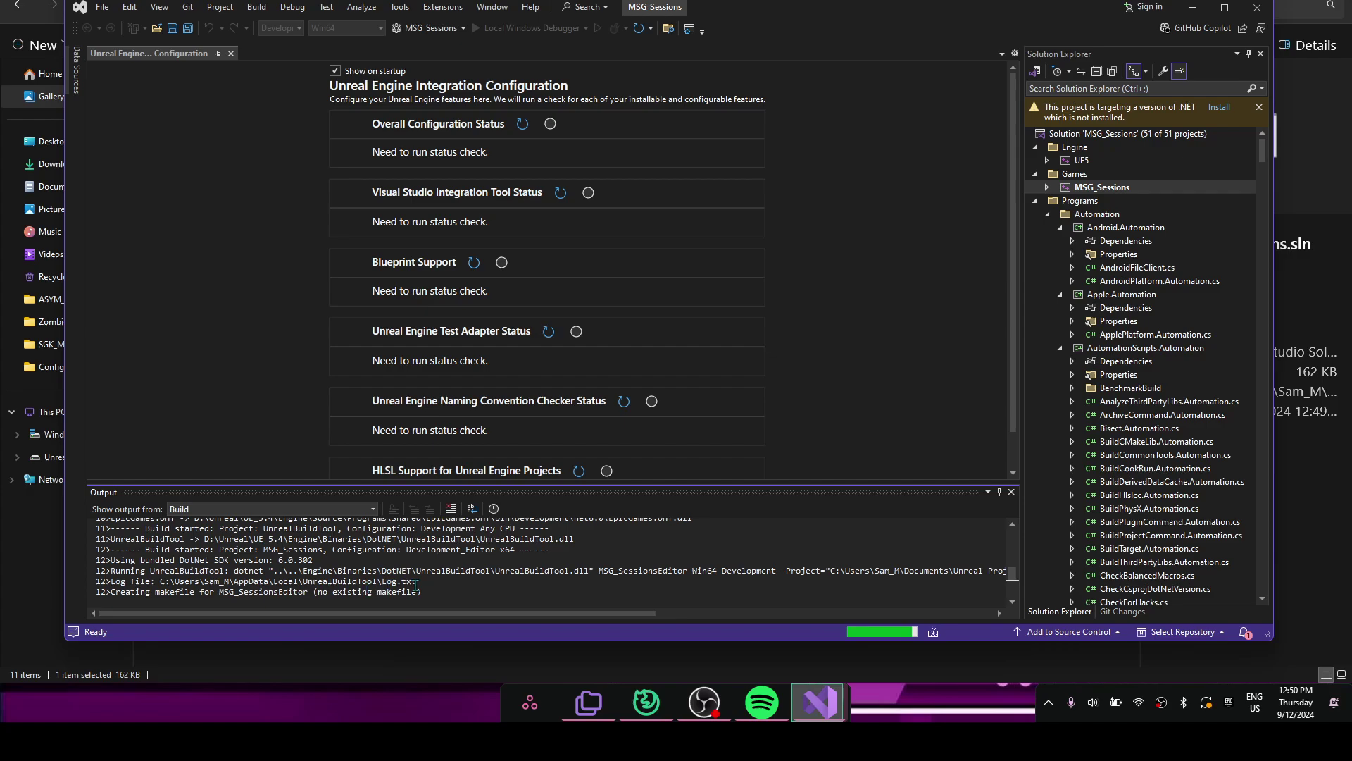
pyautogui.scroll(-2, 417, 569)
pyautogui.scroll(2, 415, 569)
pyautogui.scroll(-1, 522, 583)
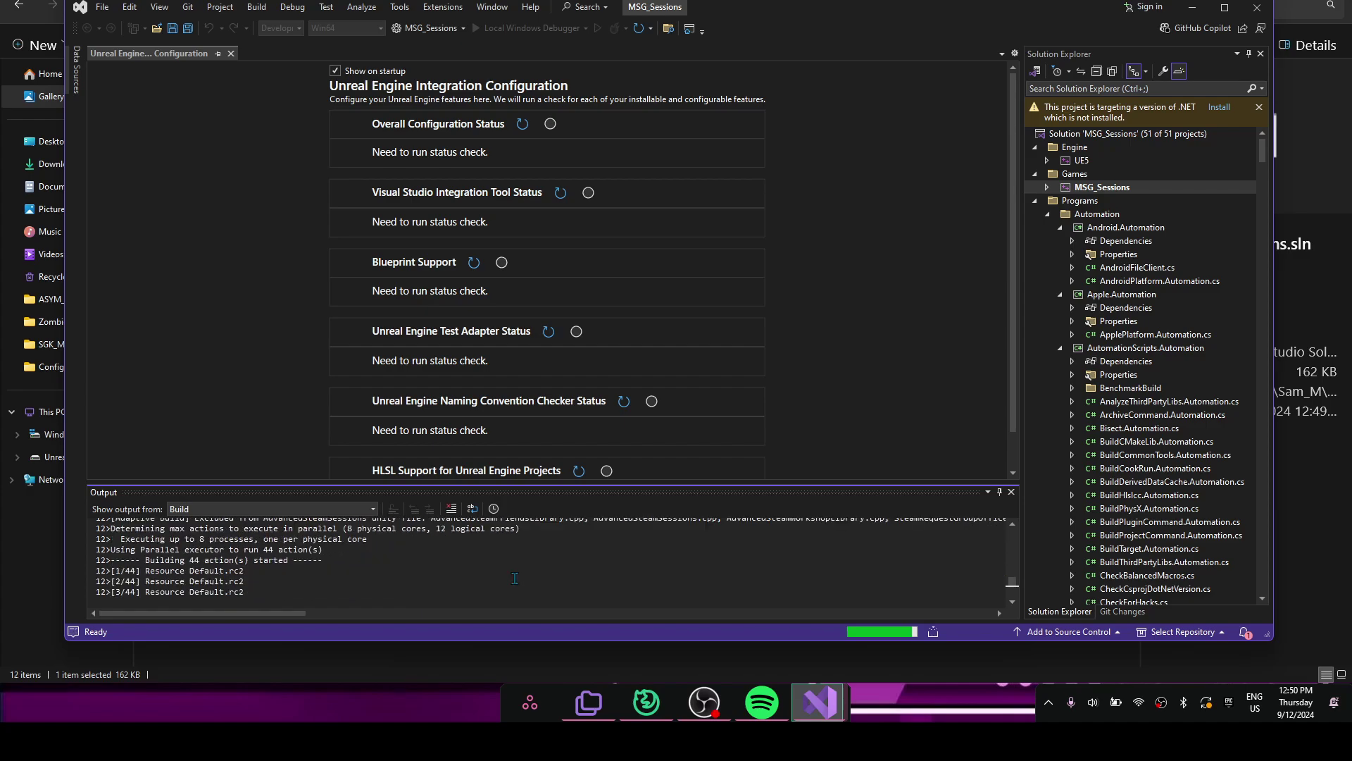
pyautogui.scroll(-1, 514, 579)
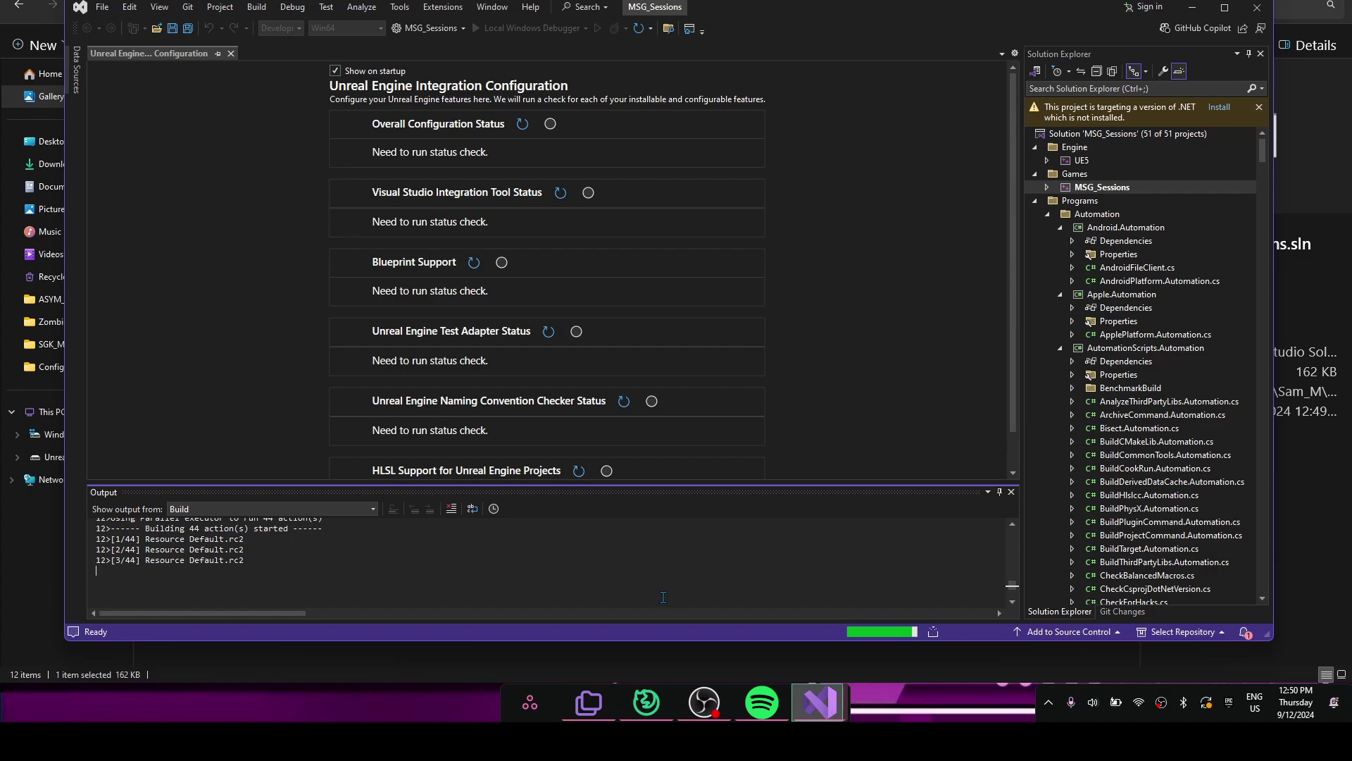
# - Confirm the build ended with 12 succeeded and 0 failed, then close Visual Studio
pyautogui.click(709, 702)
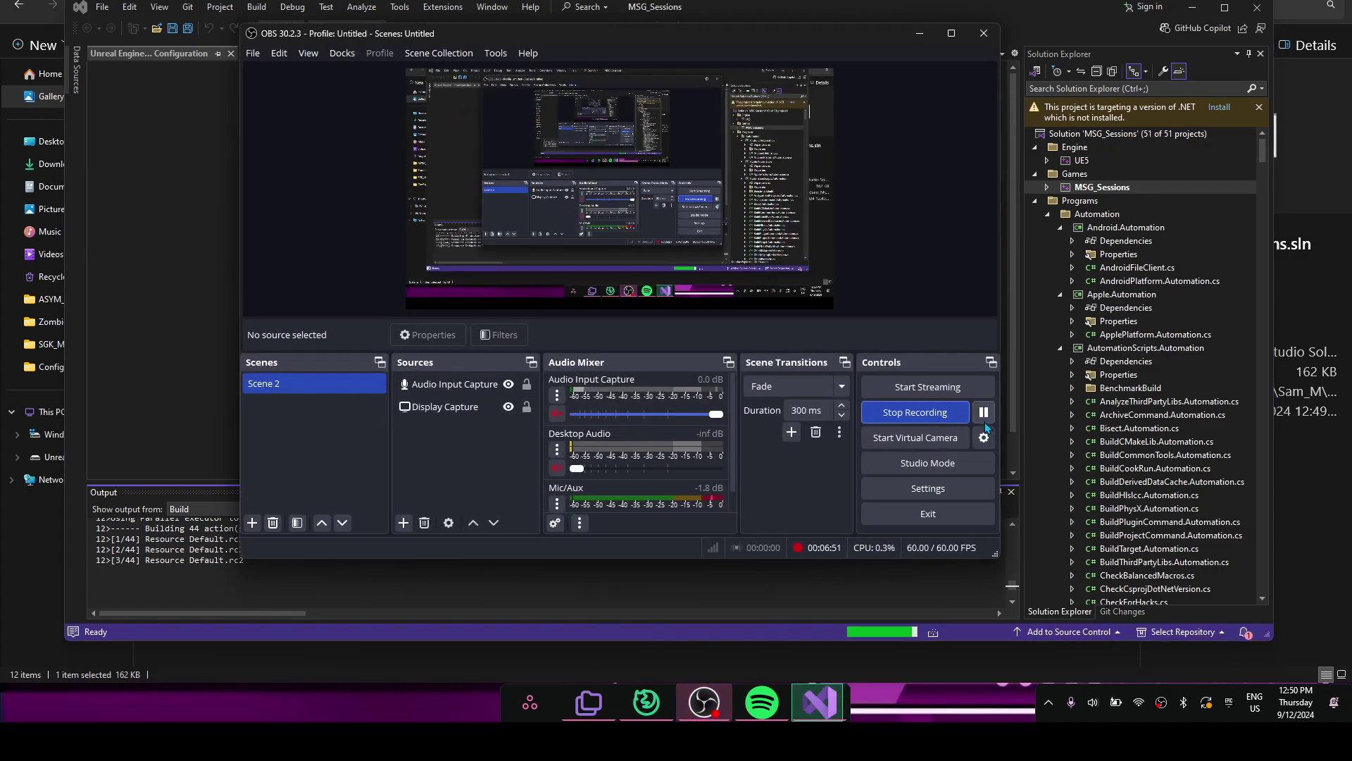
pyautogui.click(988, 417)
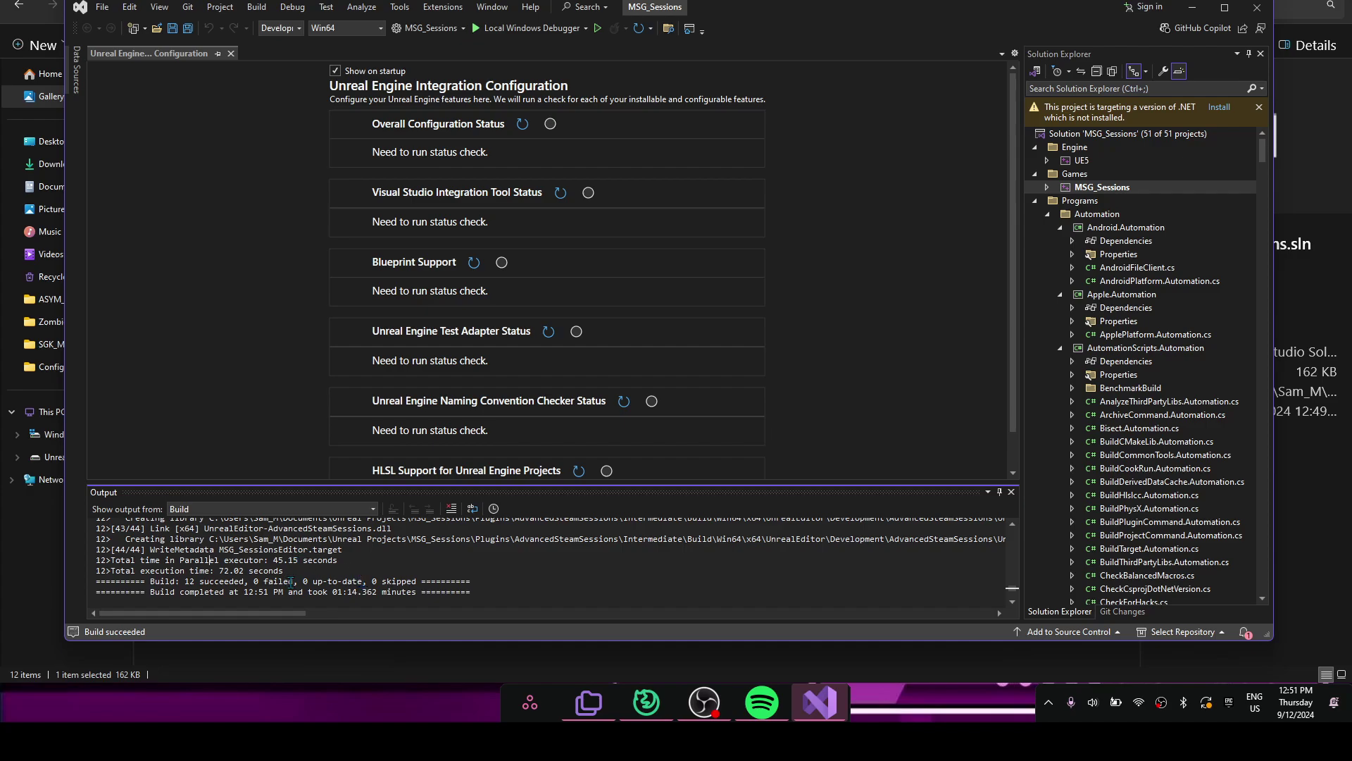
pyautogui.scroll(-1, 291, 582)
pyautogui.moveTo(470, 550); pyautogui.dragTo(70, 544)
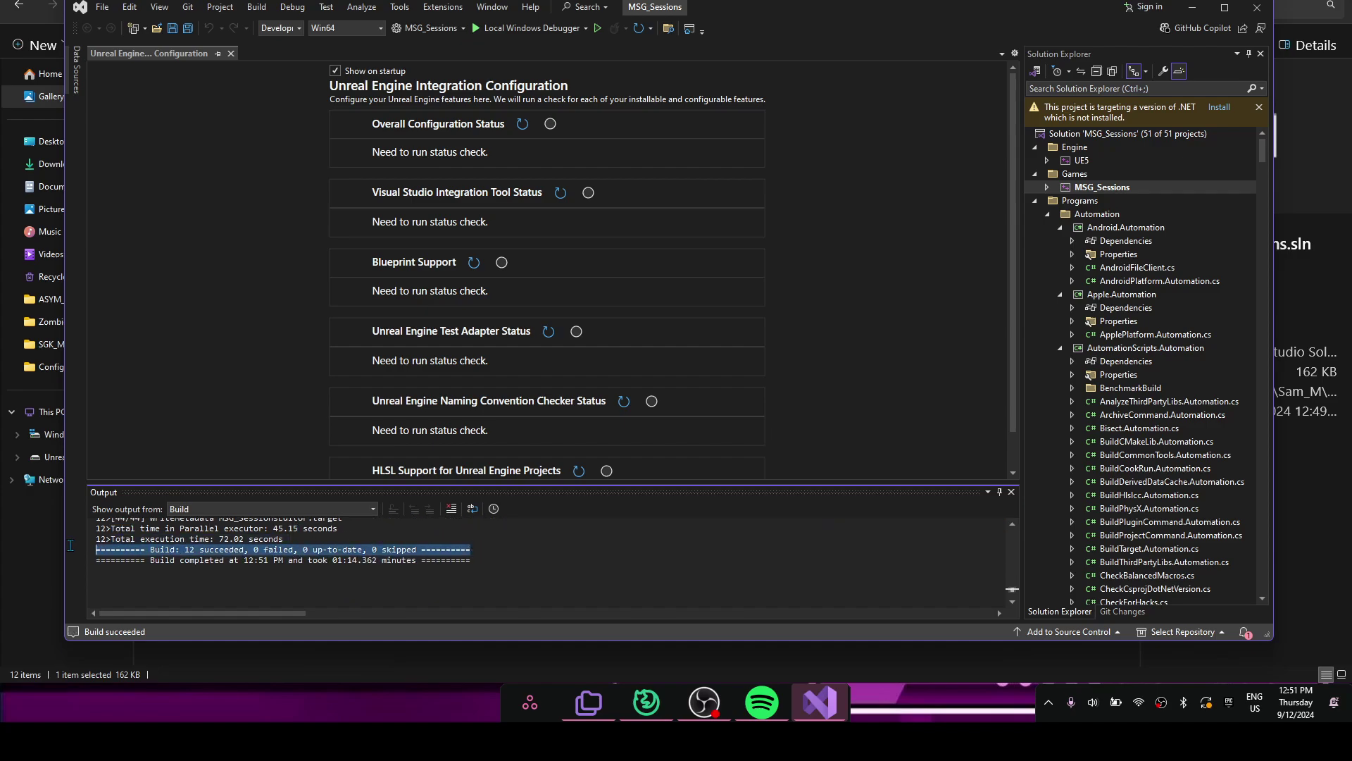
pyautogui.click(352, 560)
pyautogui.click(1258, 7)
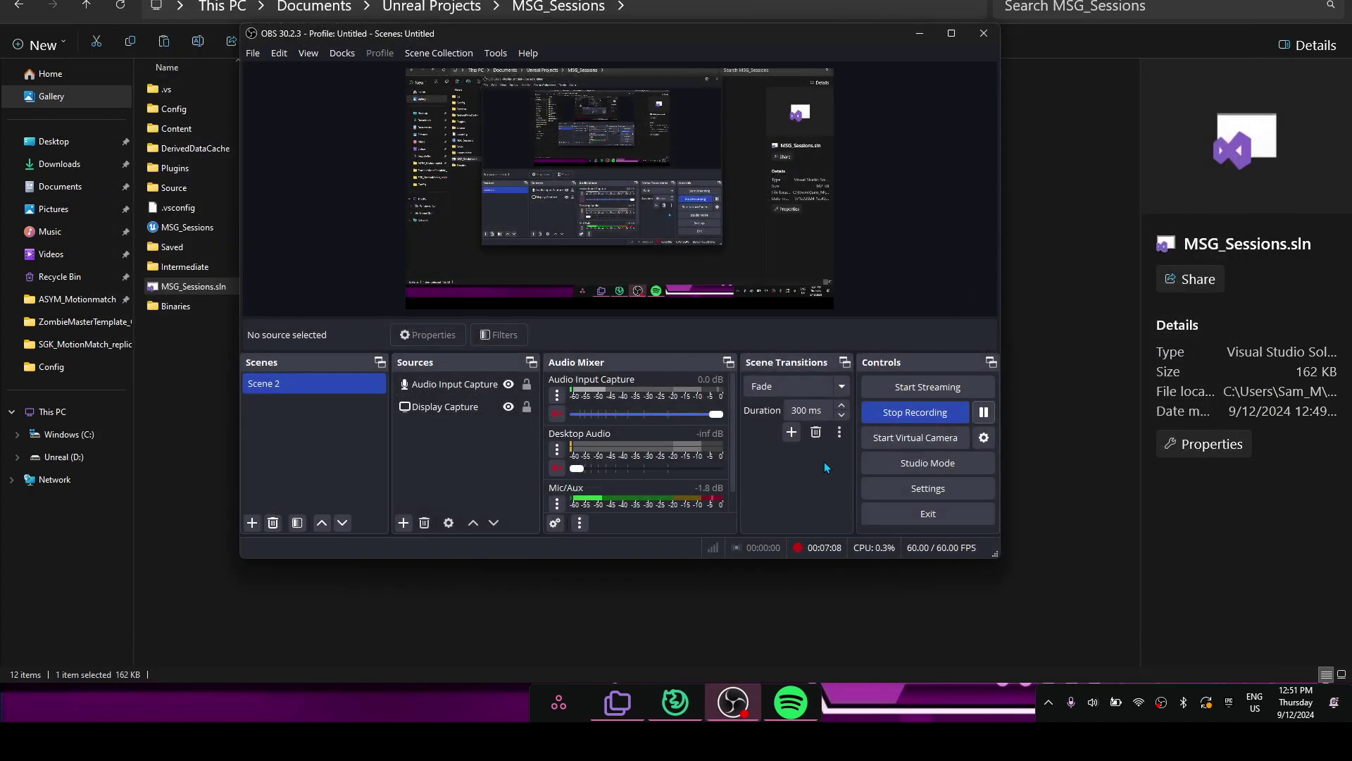
# - Launch MSG_Sessions.uproject from File Explorer to open the rebuilt project in Unreal Editor
pyautogui.click(627, 694)
pyautogui.click(445, 434)
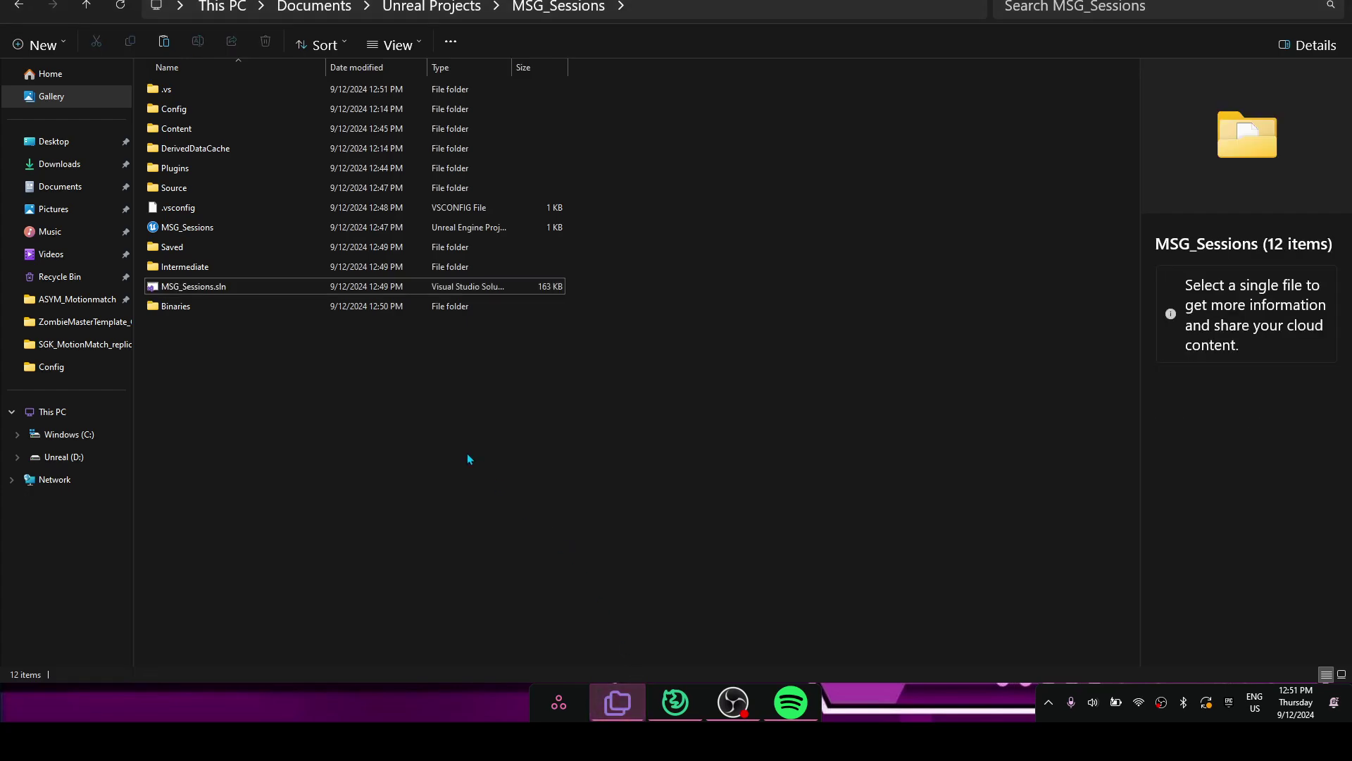
pyautogui.doubleClick(204, 230)
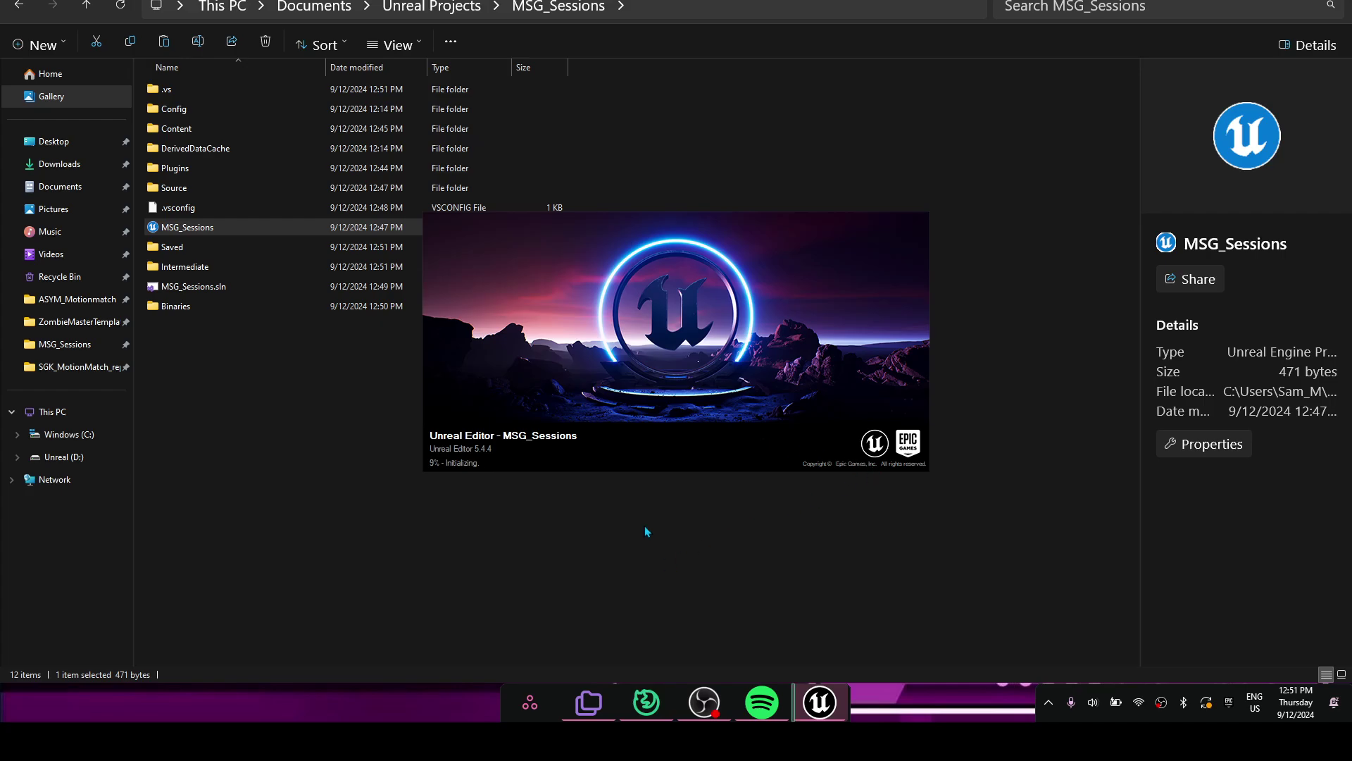
pyautogui.press('super')
pyautogui.write('sound')
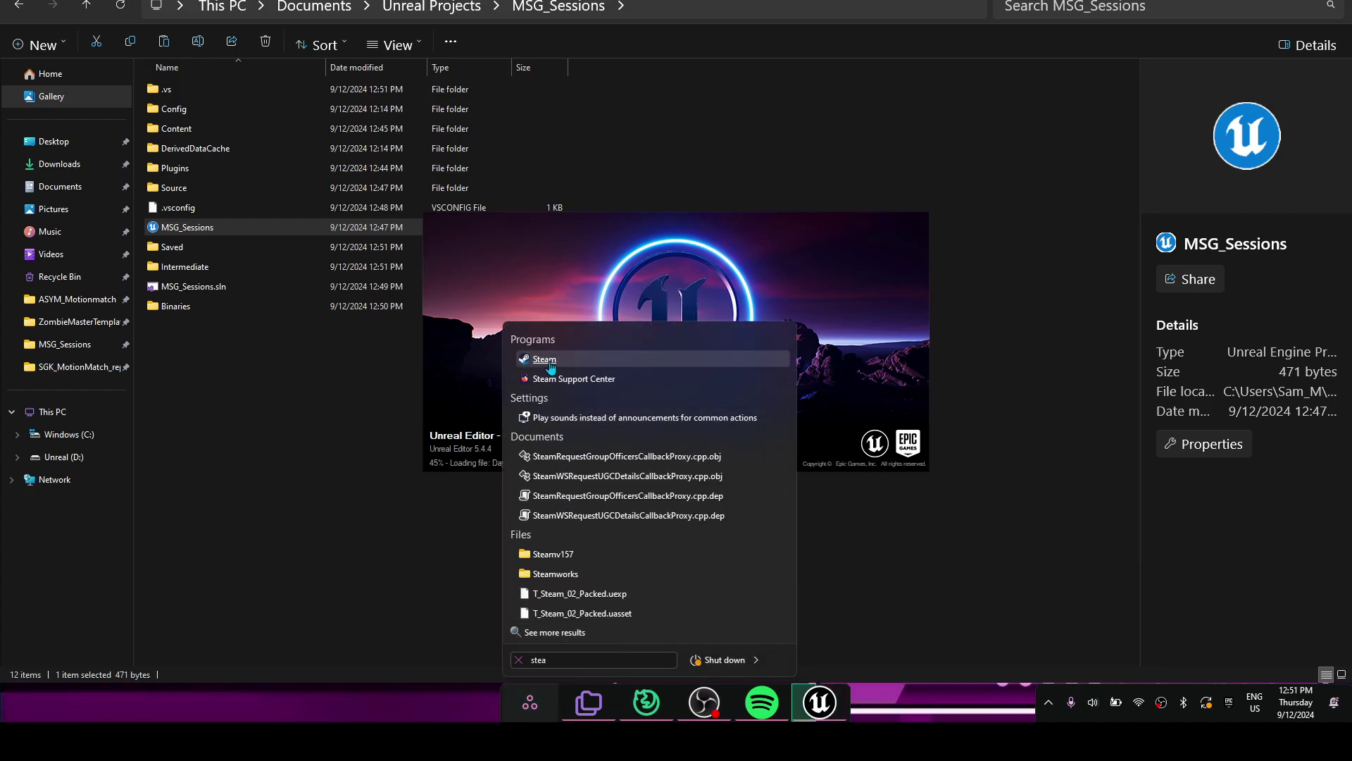
pyautogui.press('Escape')
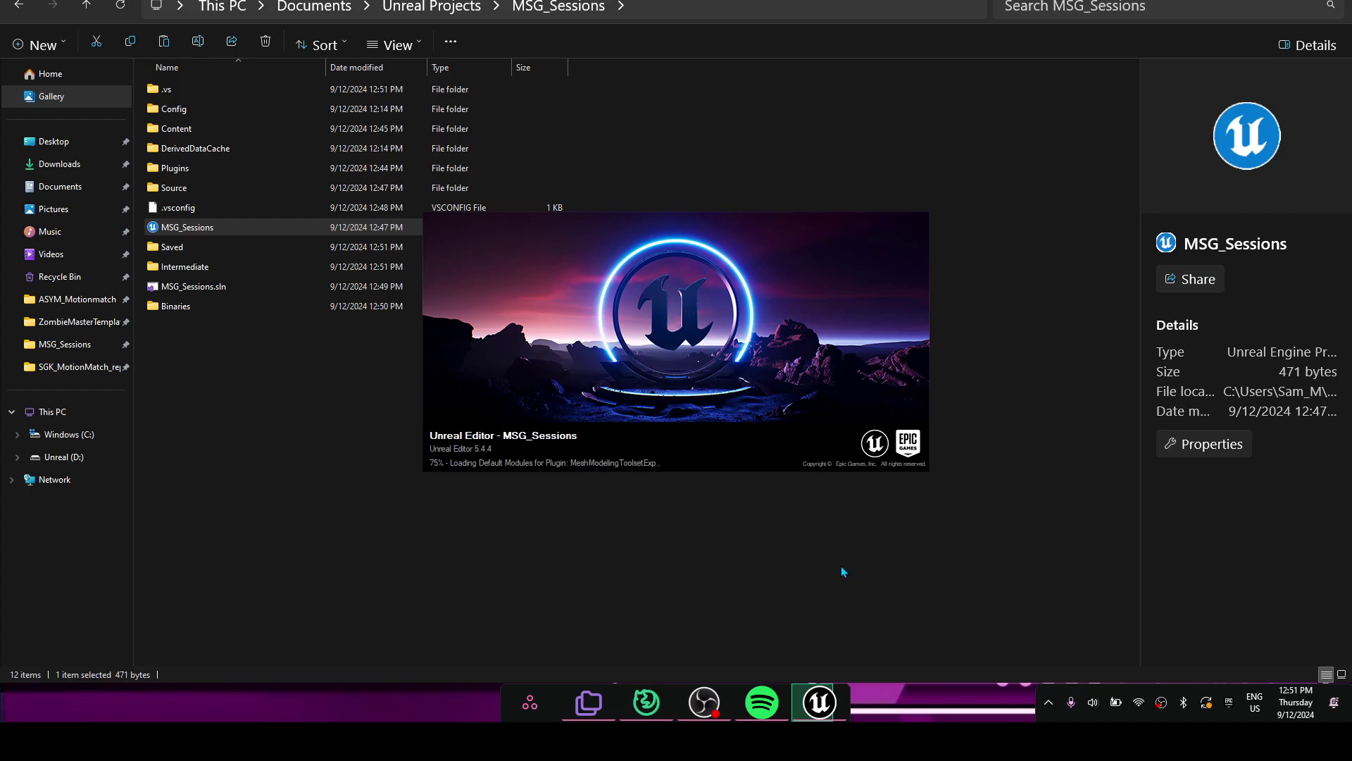
pyautogui.click(741, 570)
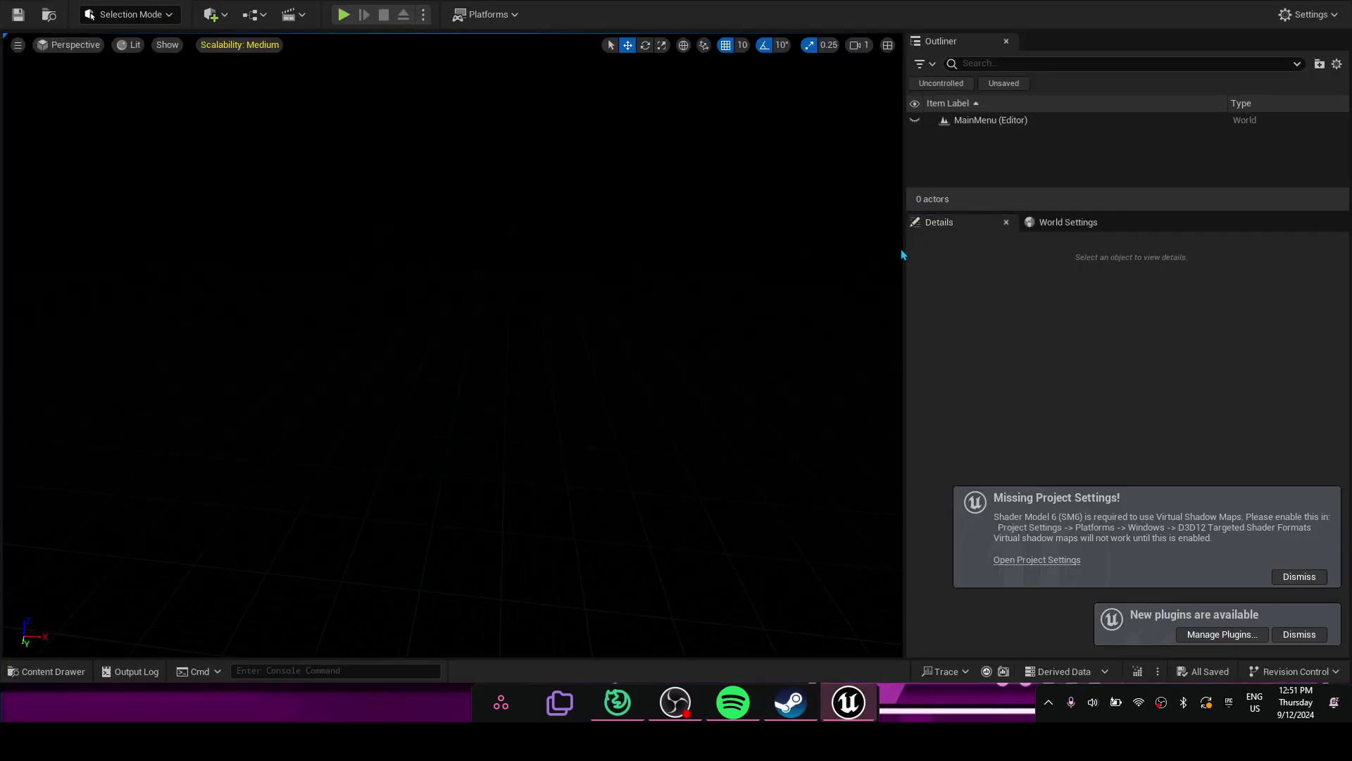
# - Dismiss the project settings notice, start Steam from the system tray, and open Play mode options
pyautogui.click(1299, 577)
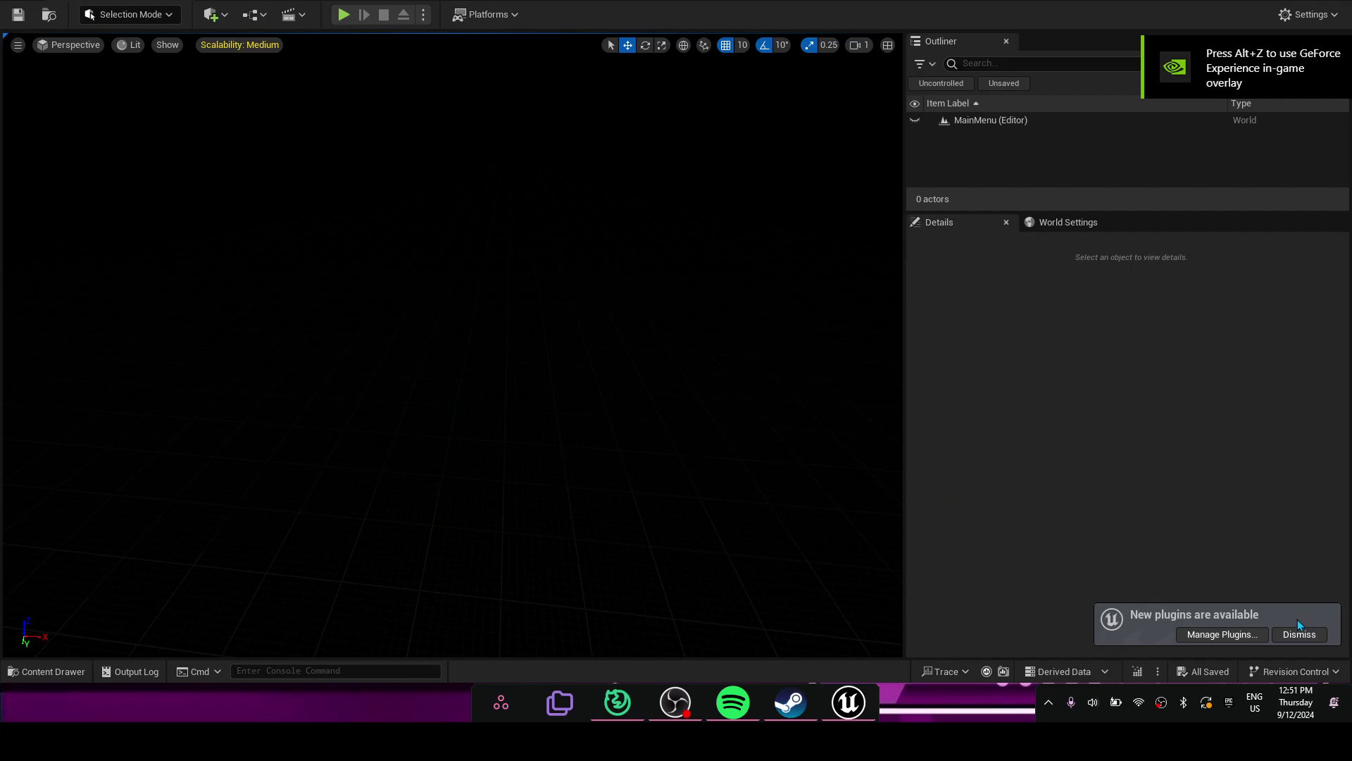
pyautogui.click(1049, 702)
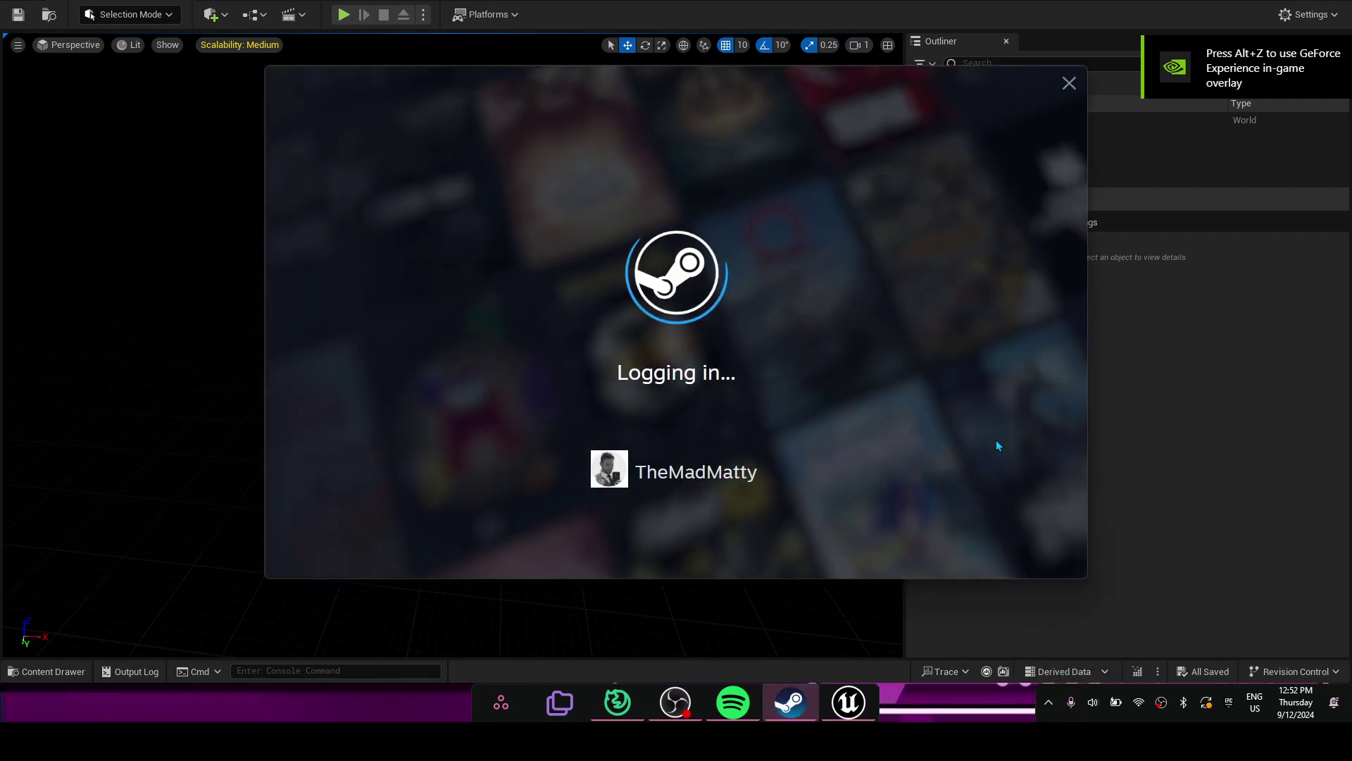
pyautogui.click(1212, 429)
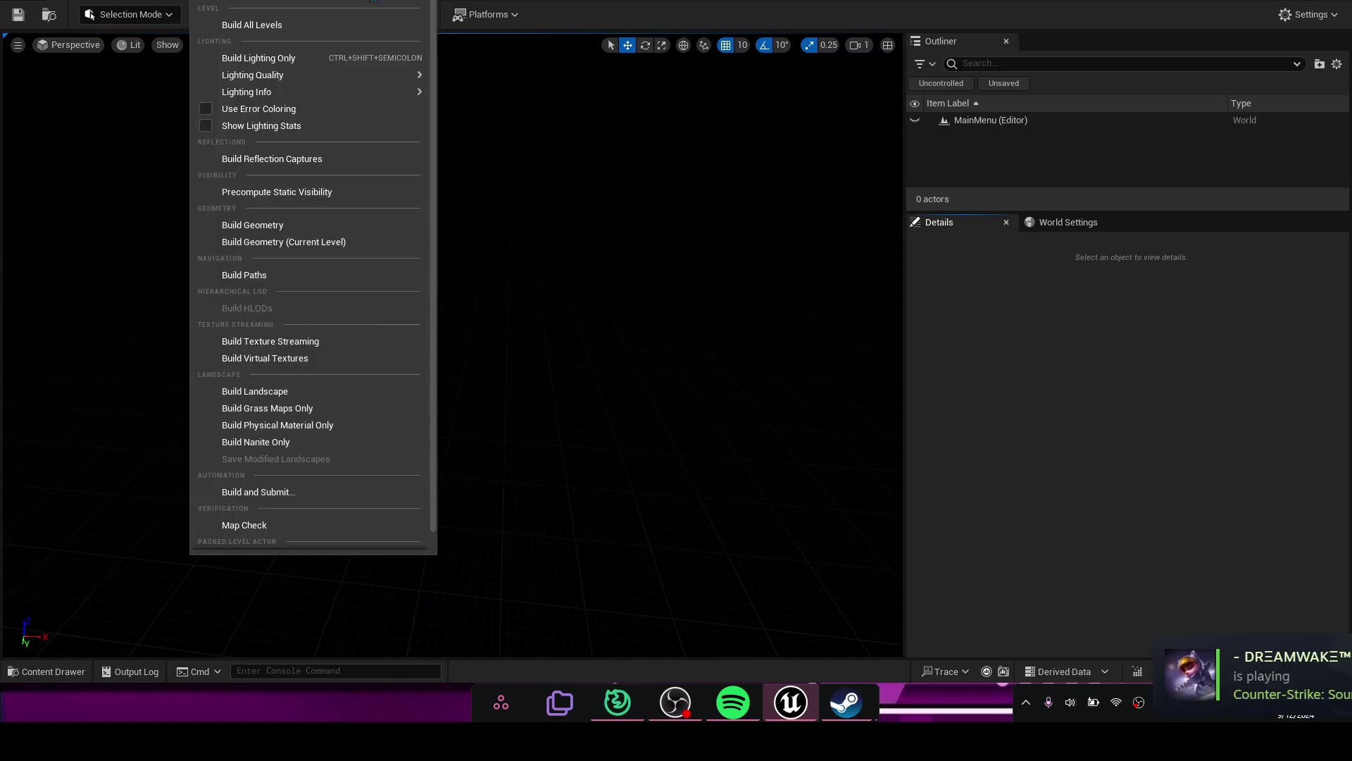
pyautogui.click(423, 15)
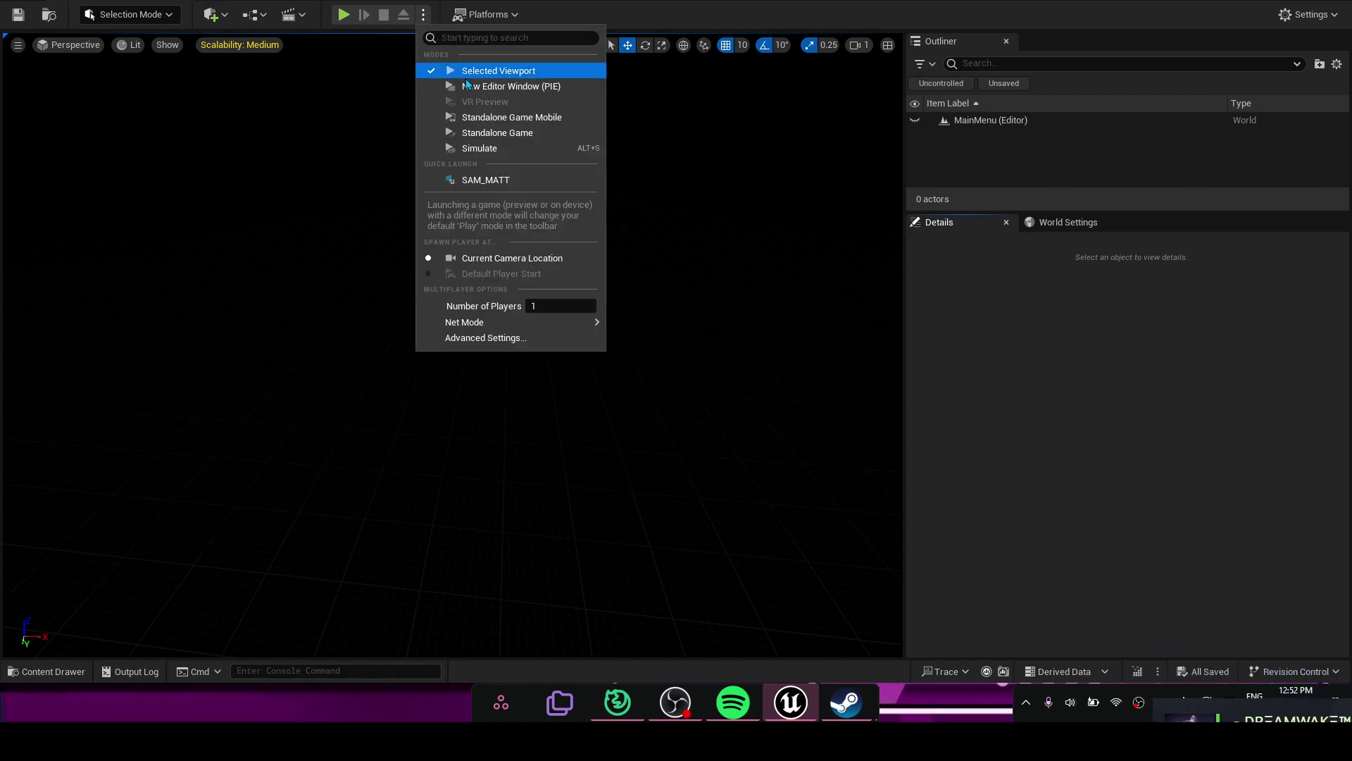
pyautogui.click(493, 133)
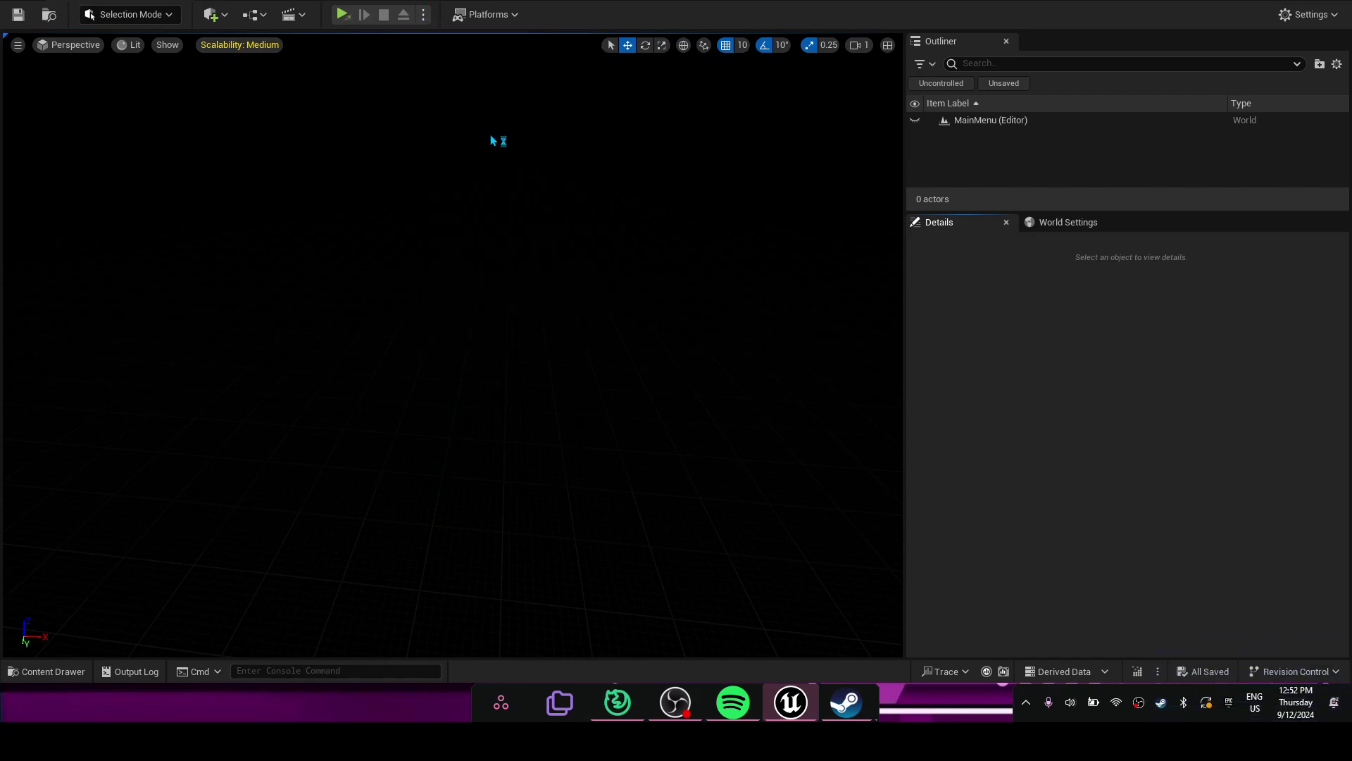
pyautogui.click(344, 19)
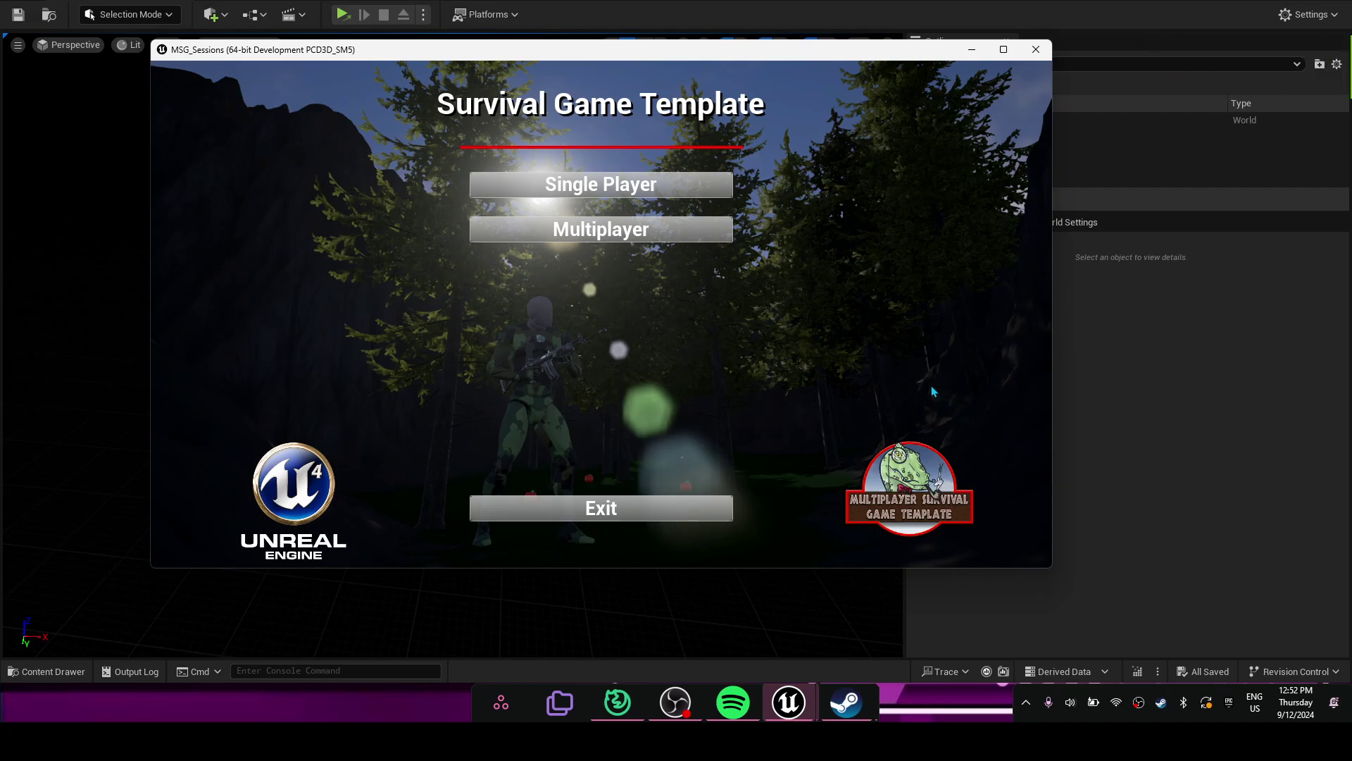
pyautogui.click(640, 227)
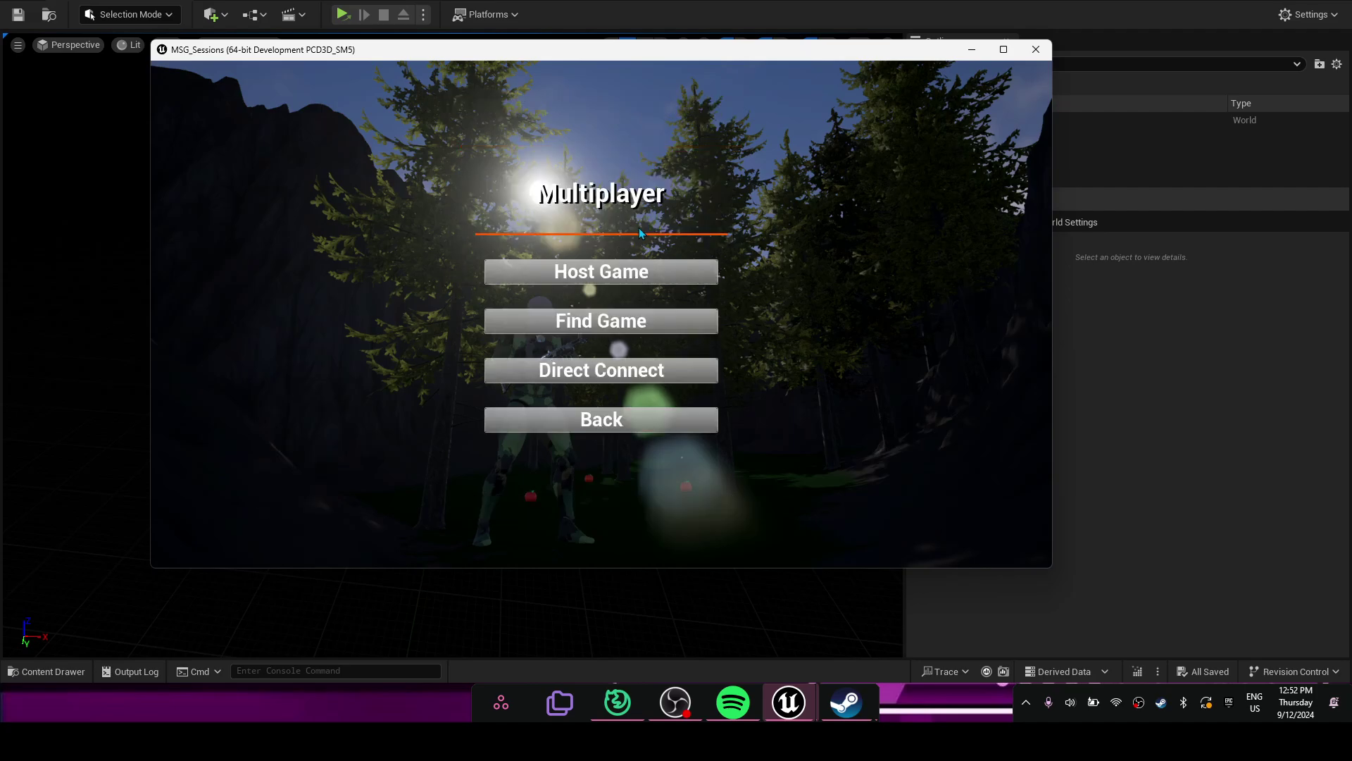
pyautogui.click(599, 278)
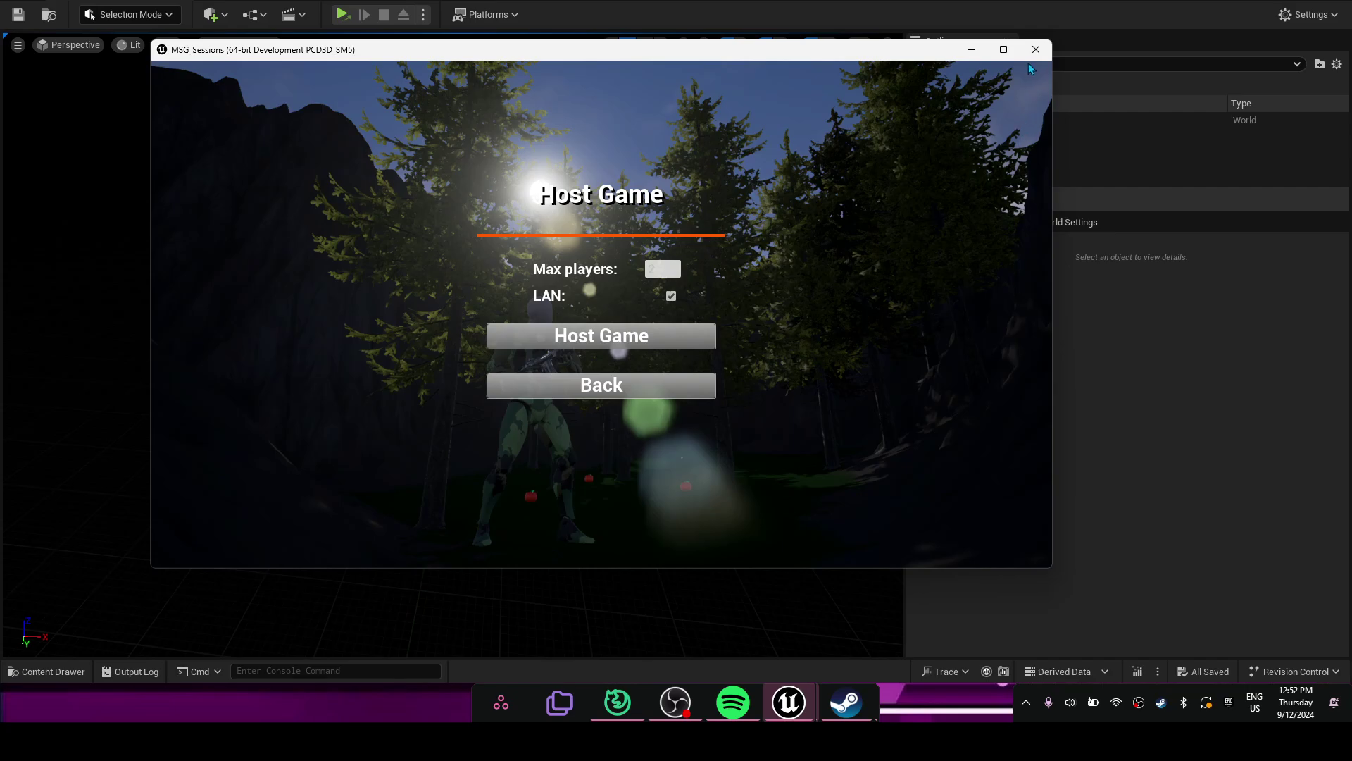
pyautogui.click(610, 345)
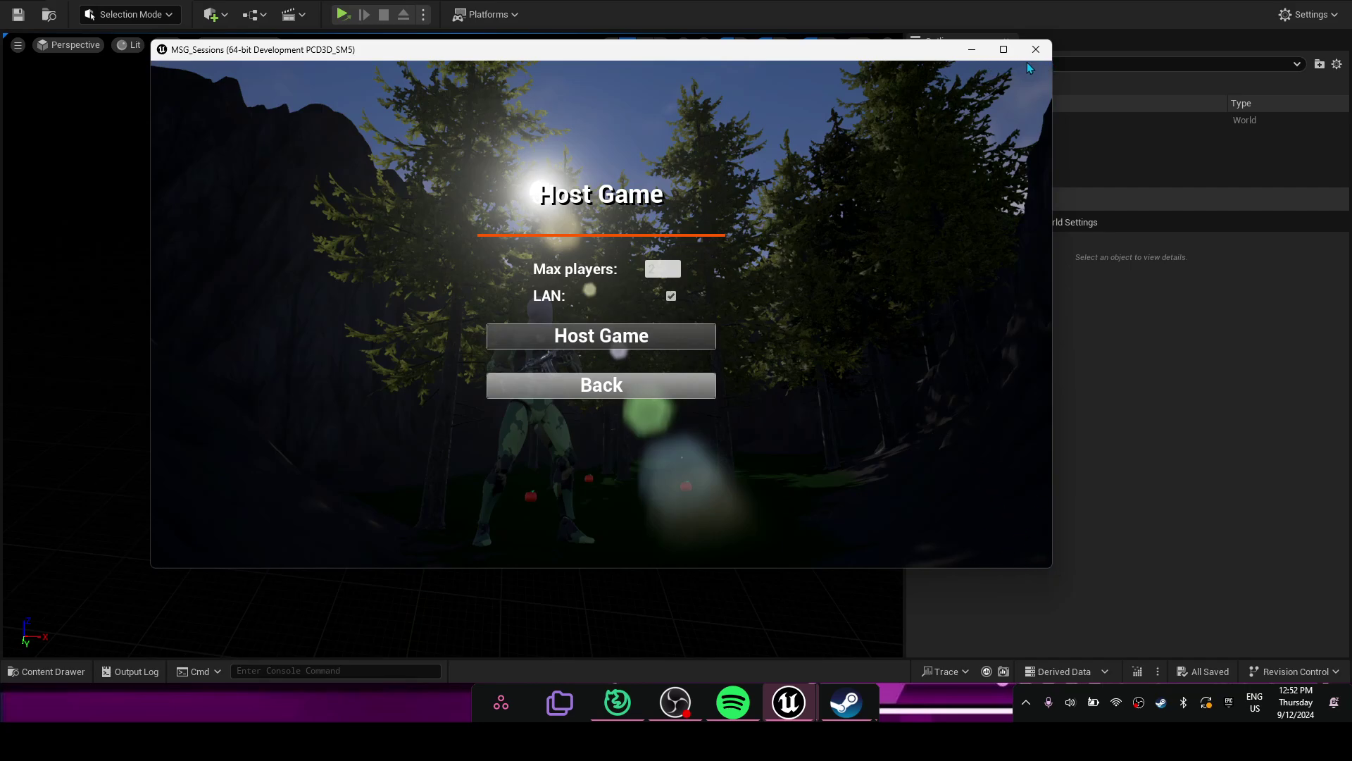
pyautogui.press('super')
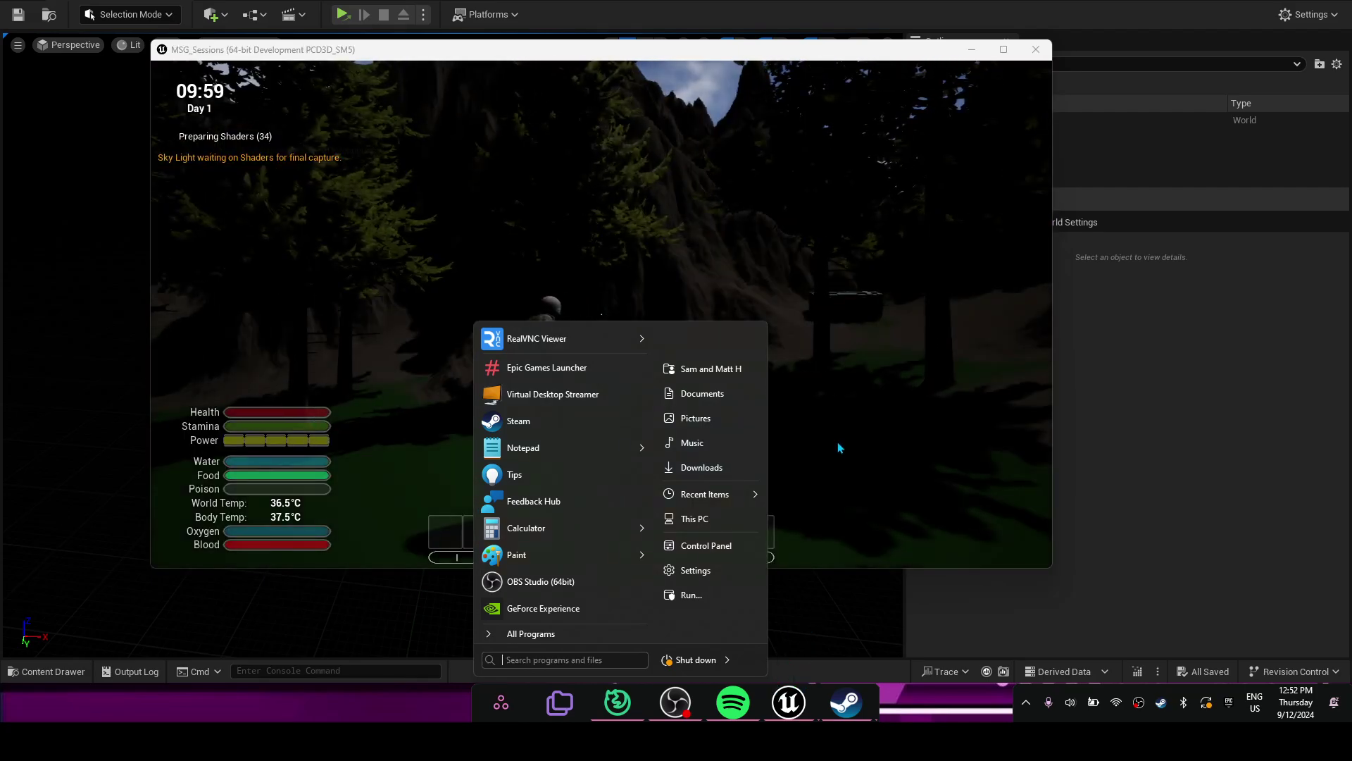
pyautogui.click(839, 448)
pyautogui.press('Escape')
pyautogui.press('Escape')
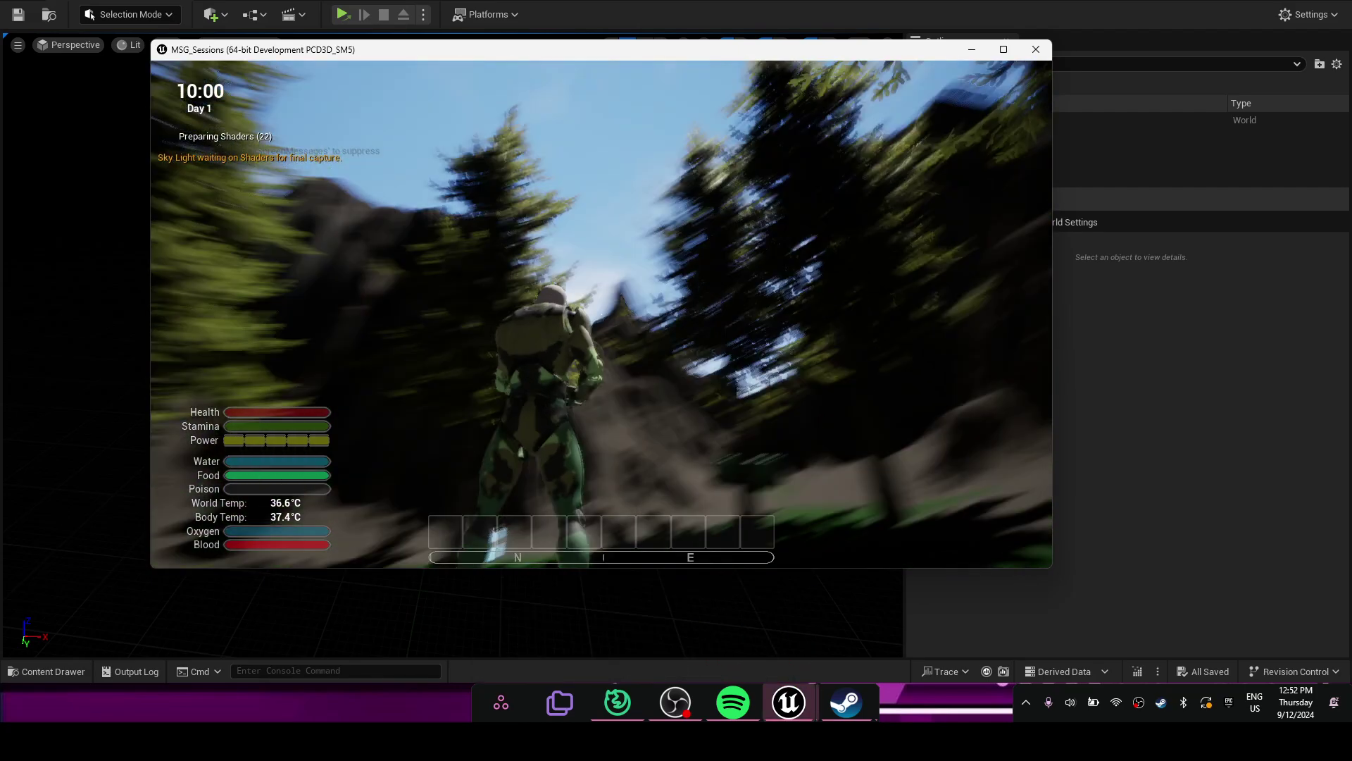
pyautogui.press('Escape')
# - Quit the running game and close the Unreal editor
pyautogui.click(1036, 50)
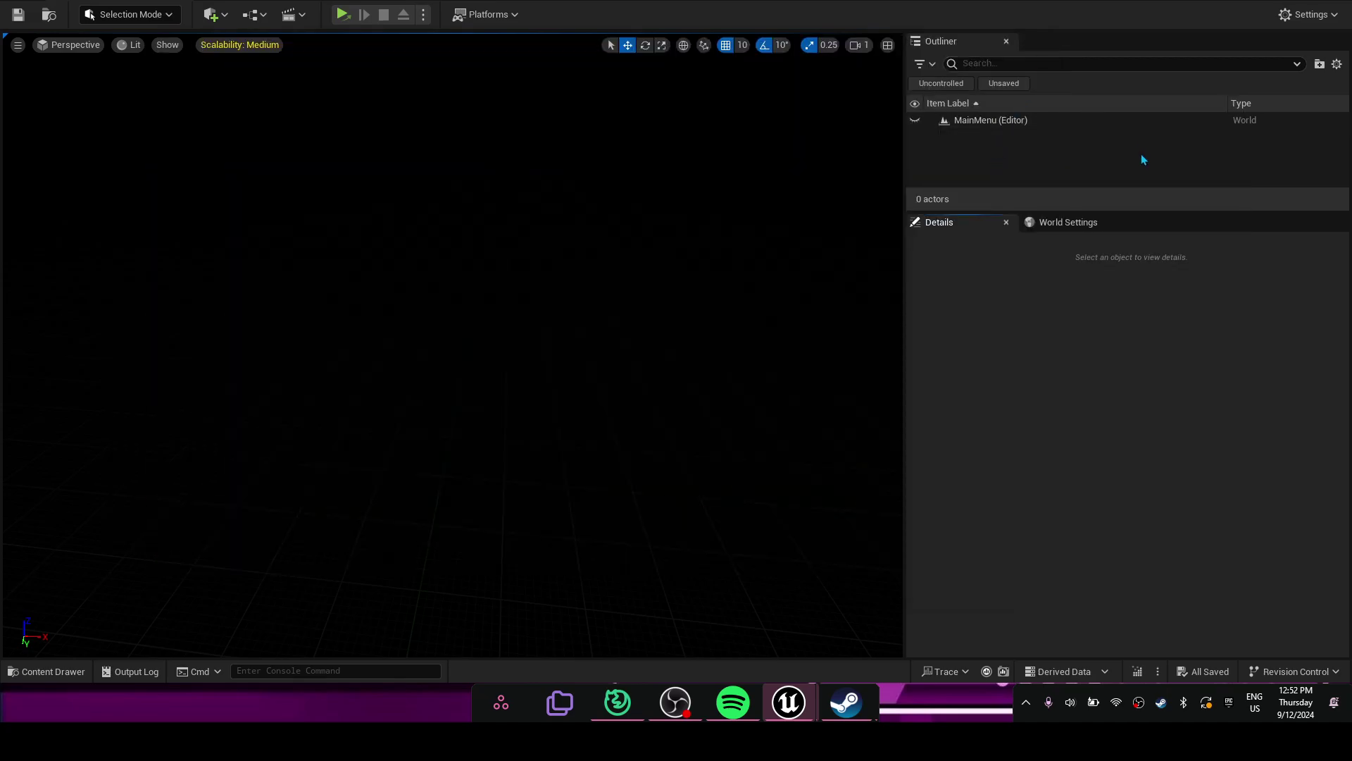
pyautogui.hotkey('alt', 'F4')
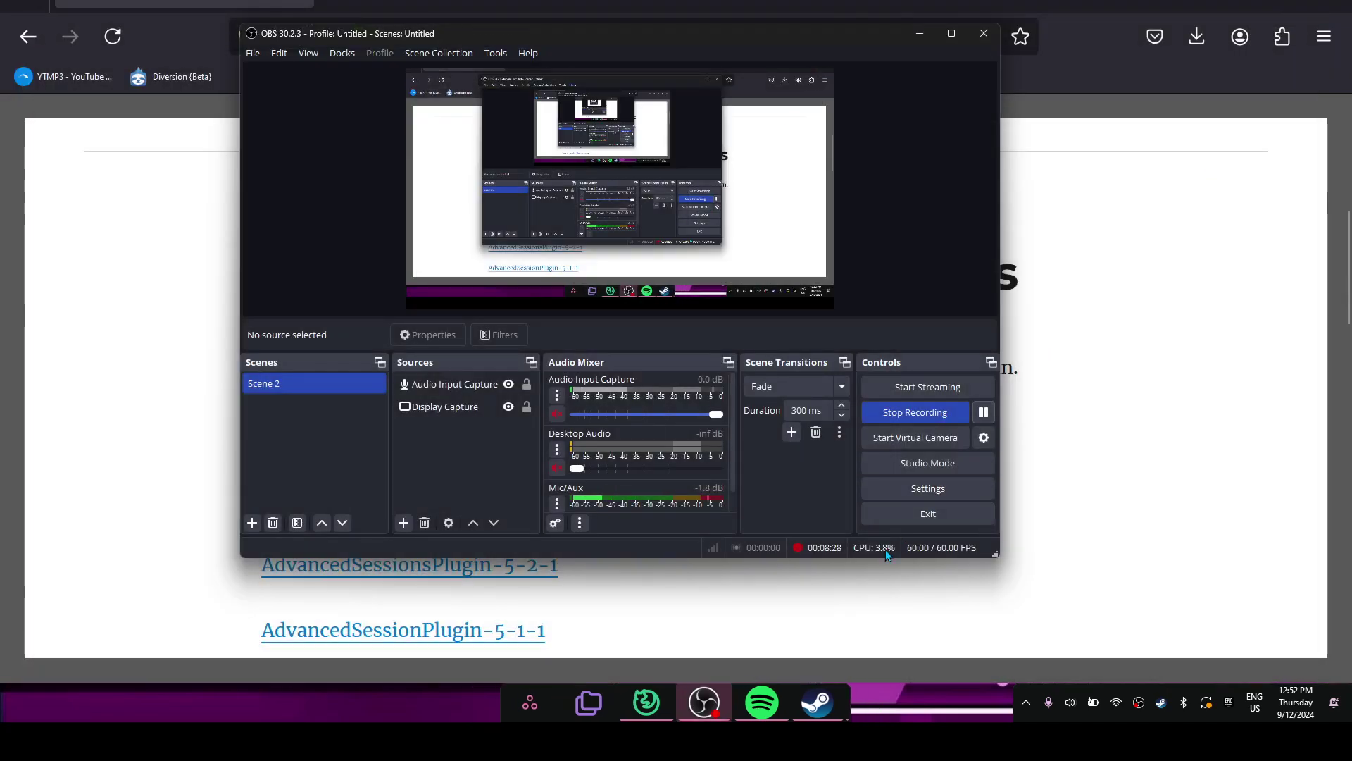
pyautogui.click(588, 702)
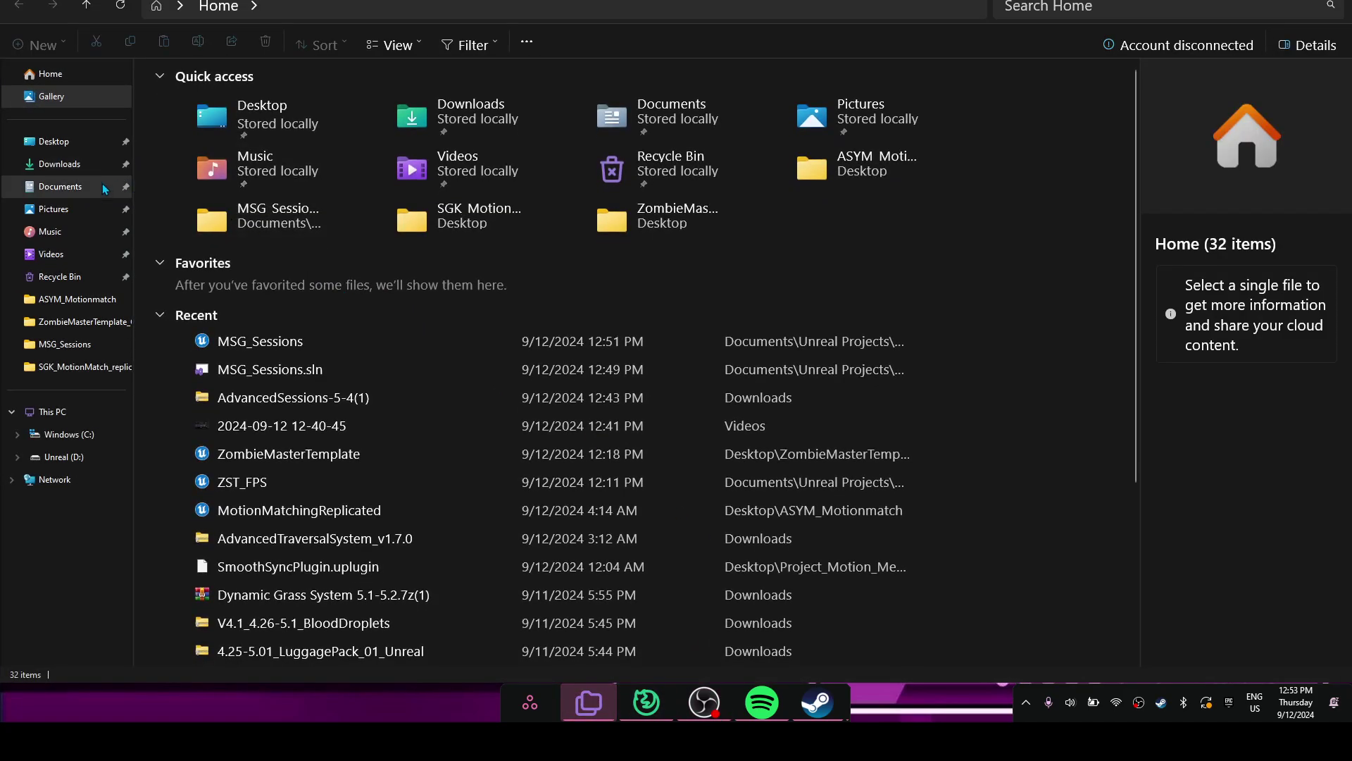
pyautogui.click(704, 702)
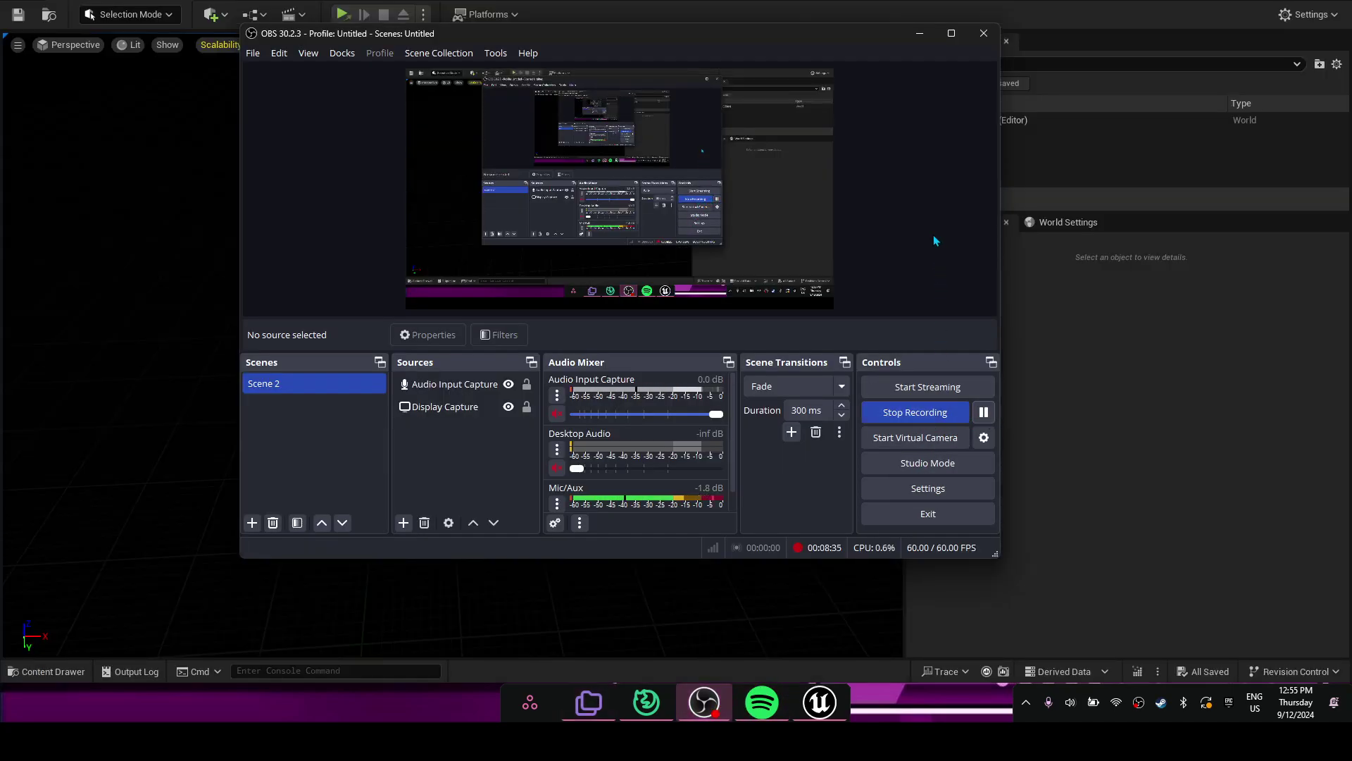
pyautogui.click(919, 33)
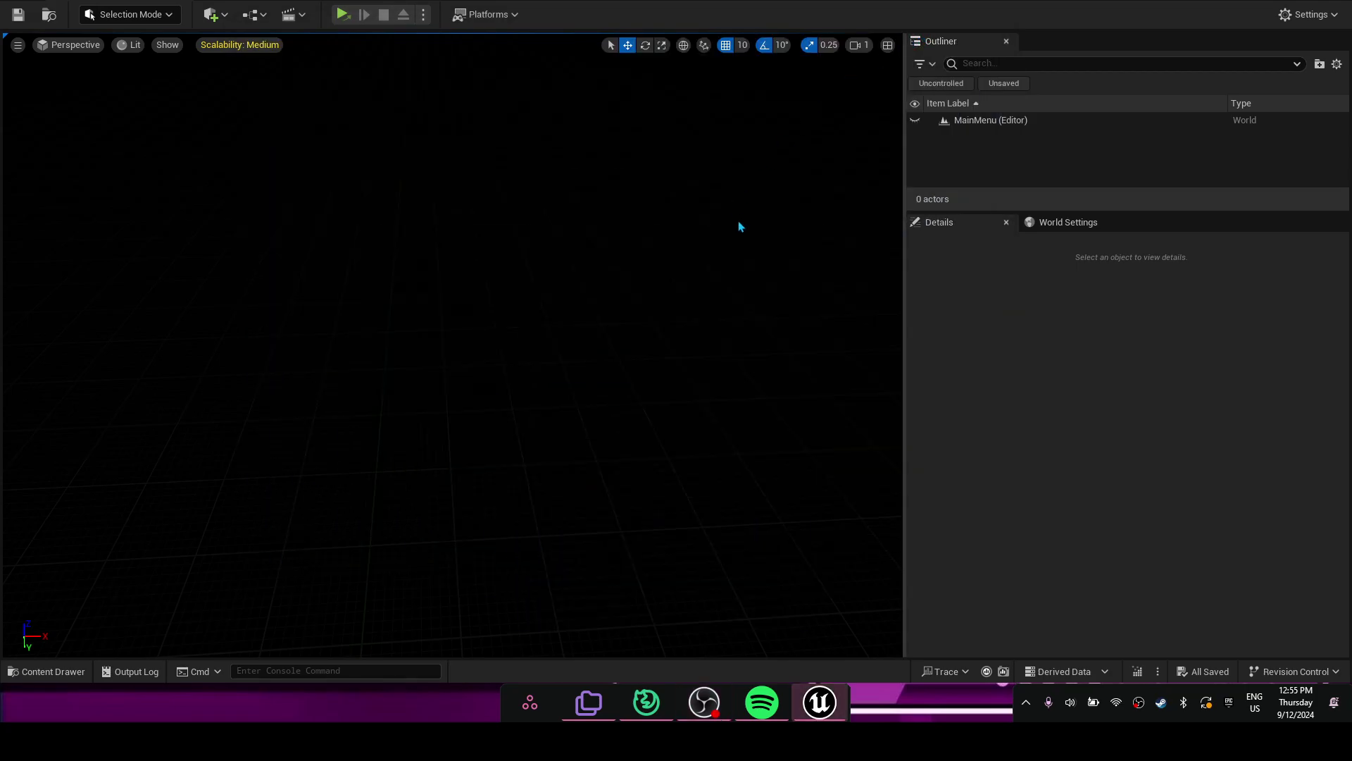
pyautogui.hotkey('shift', 'F11')
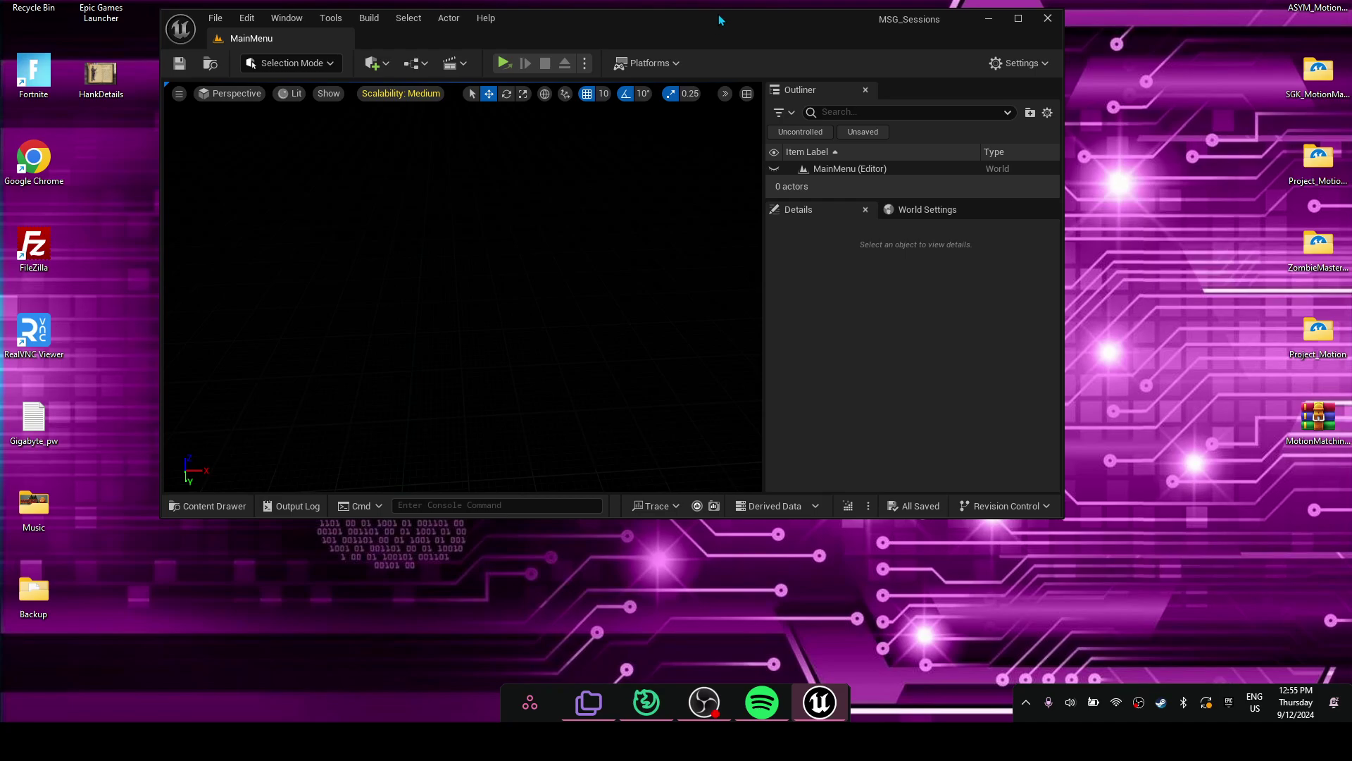
pyautogui.click(1048, 19)
# - Navigate to Documents > Unreal Projects > MSG_Sessions > Config
pyautogui.rightClick(632, 695)
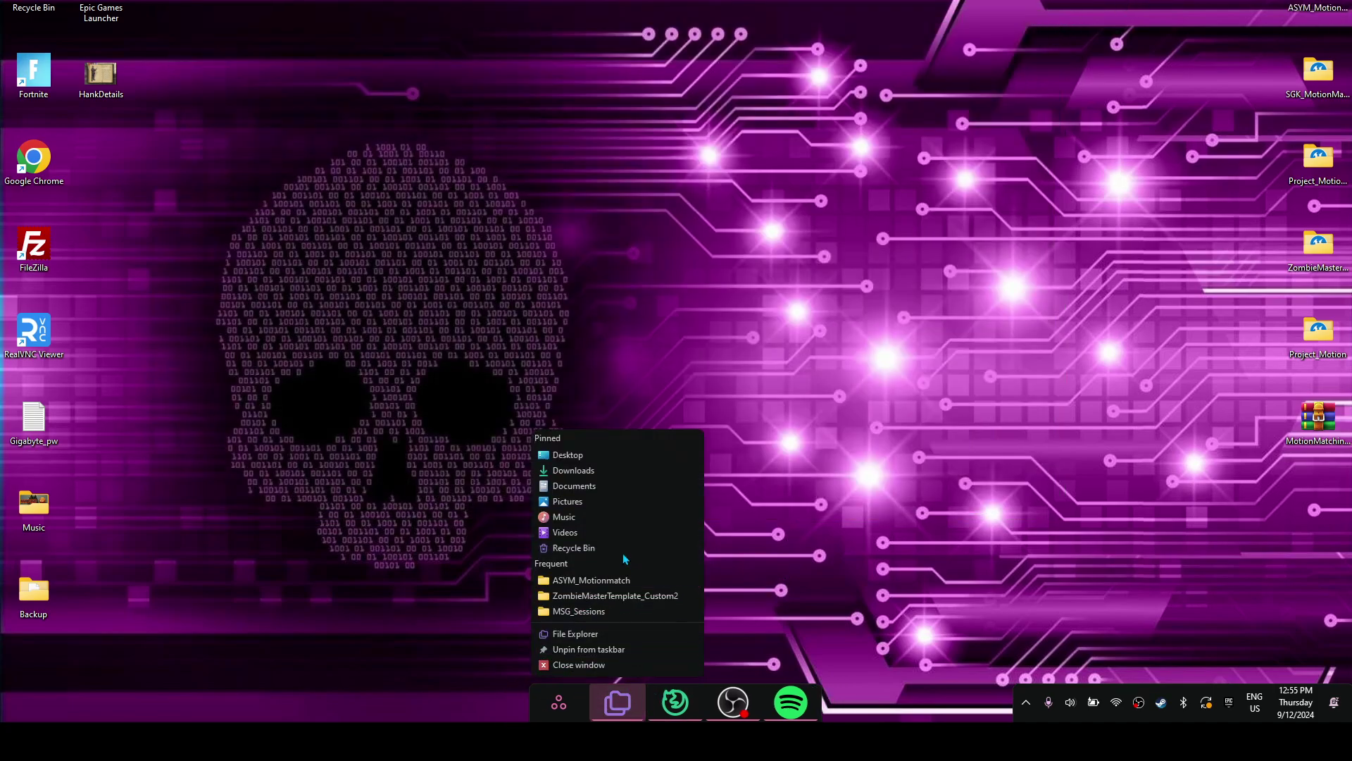
pyautogui.click(582, 483)
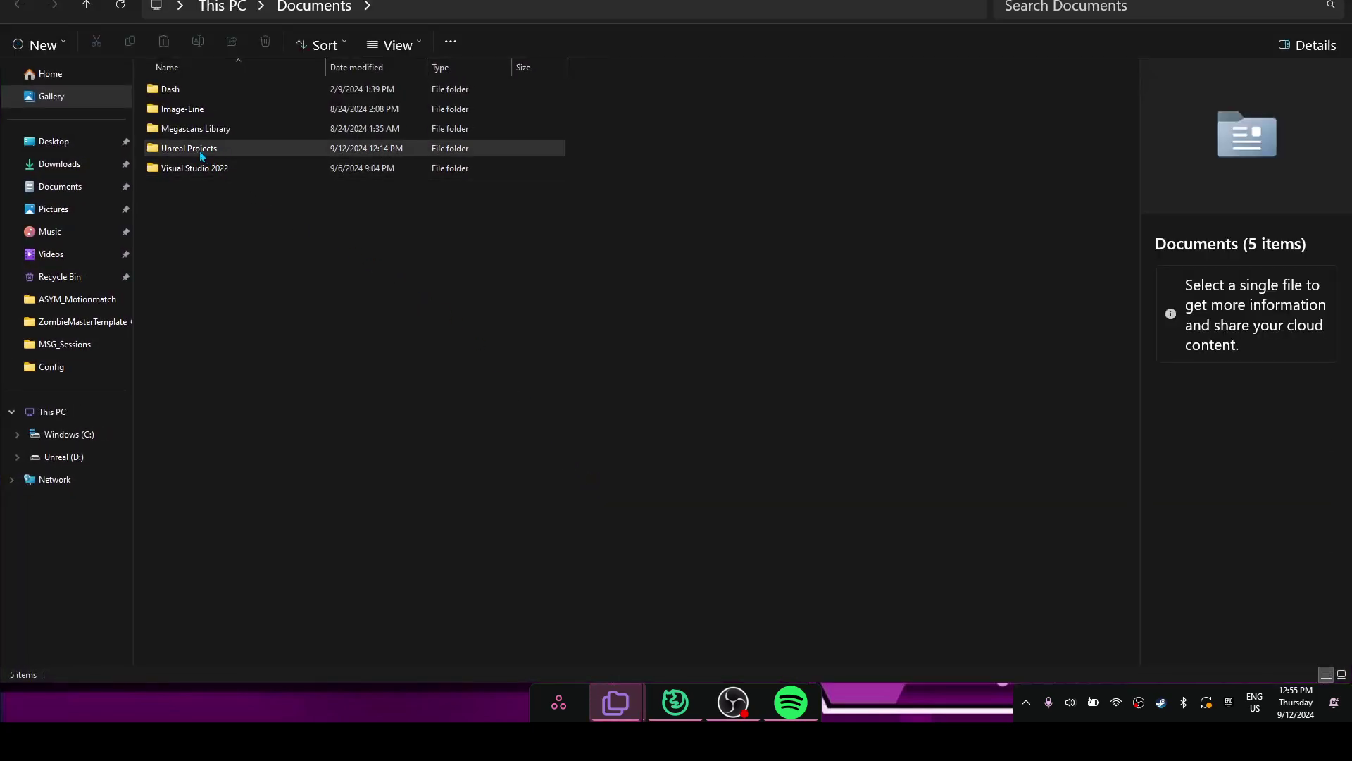
pyautogui.doubleClick(197, 151)
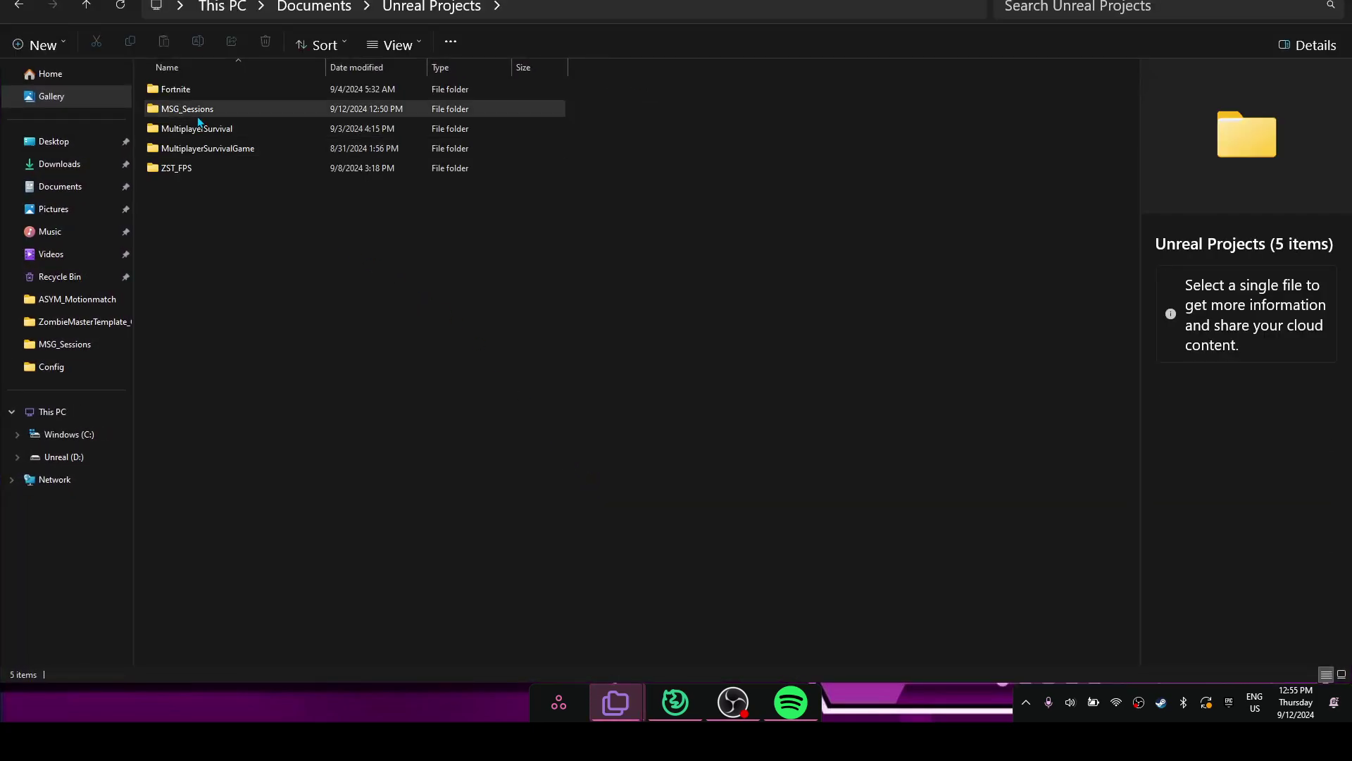
pyautogui.doubleClick(197, 110)
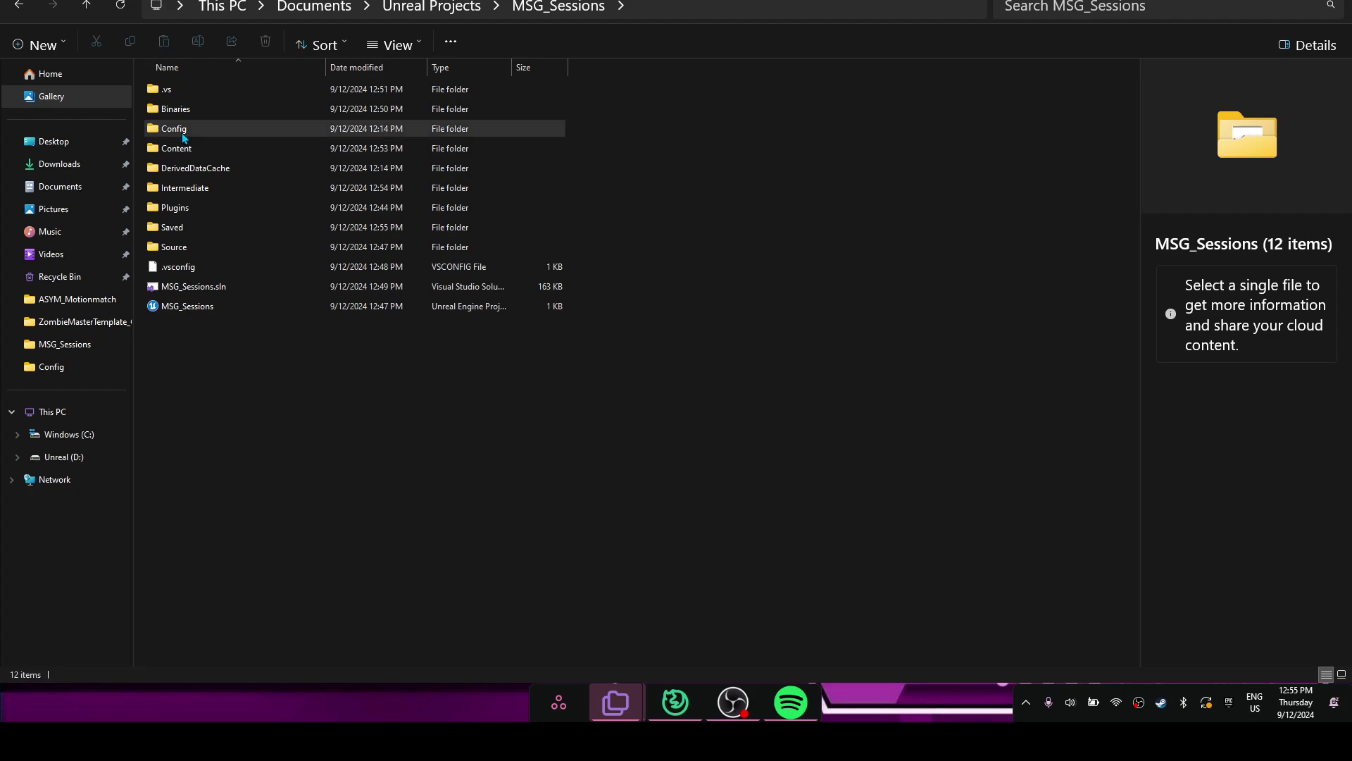
pyautogui.click(182, 134)
pyautogui.doubleClick(182, 134)
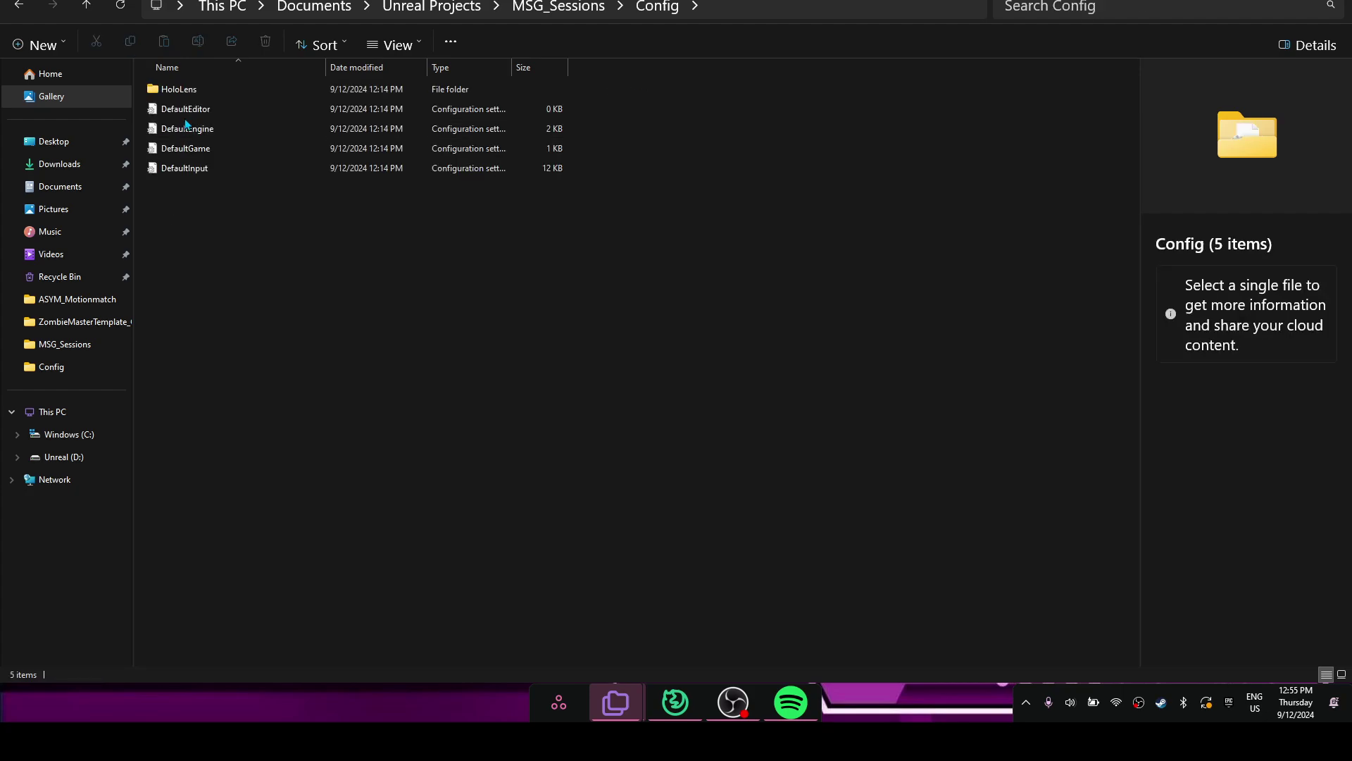
# - Open DefaultEngine.ini in Notepad and paste the Steam subsystem block below GameName=MSG_Sessions
pyautogui.doubleClick(201, 132)
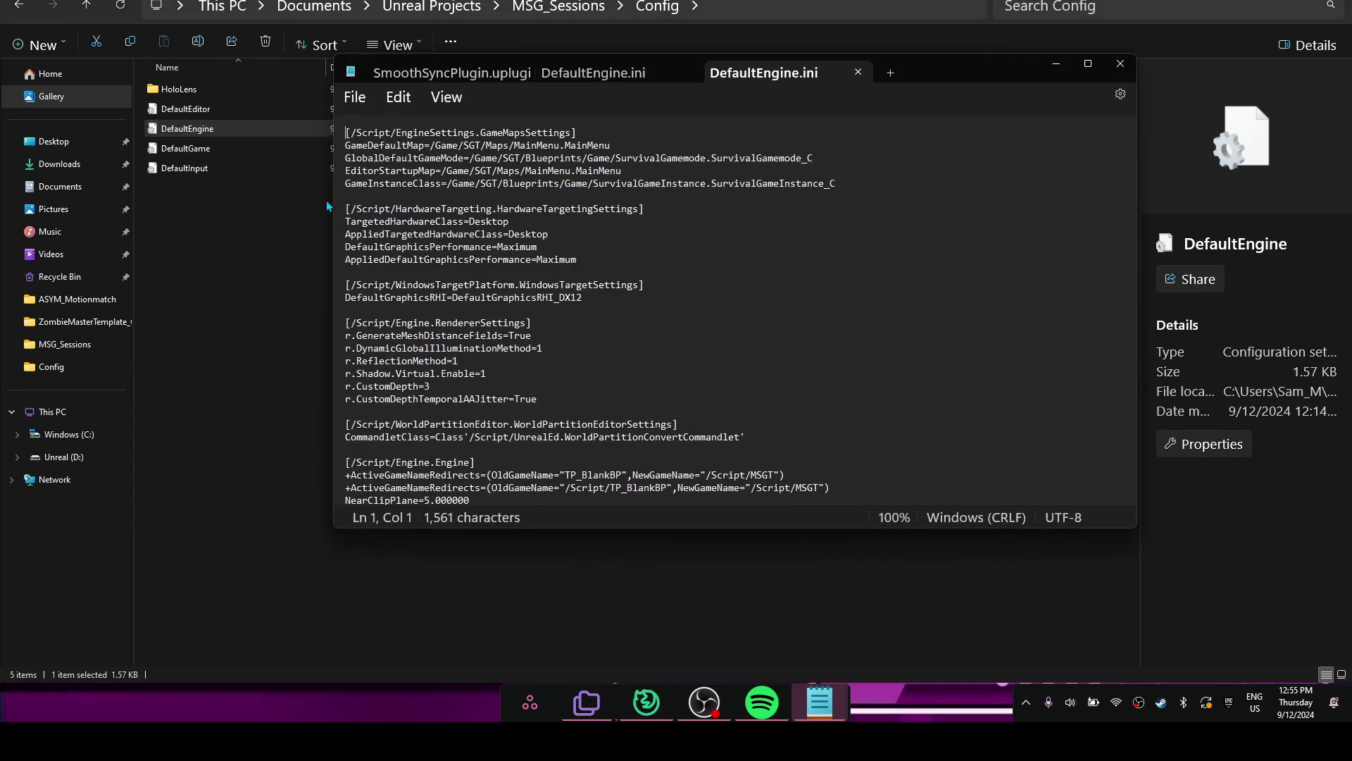
pyautogui.scroll(-7, 595, 432)
pyautogui.scroll(1, 595, 431)
pyautogui.scroll(3, 595, 431)
pyautogui.scroll(-4, 595, 431)
pyautogui.click(510, 474)
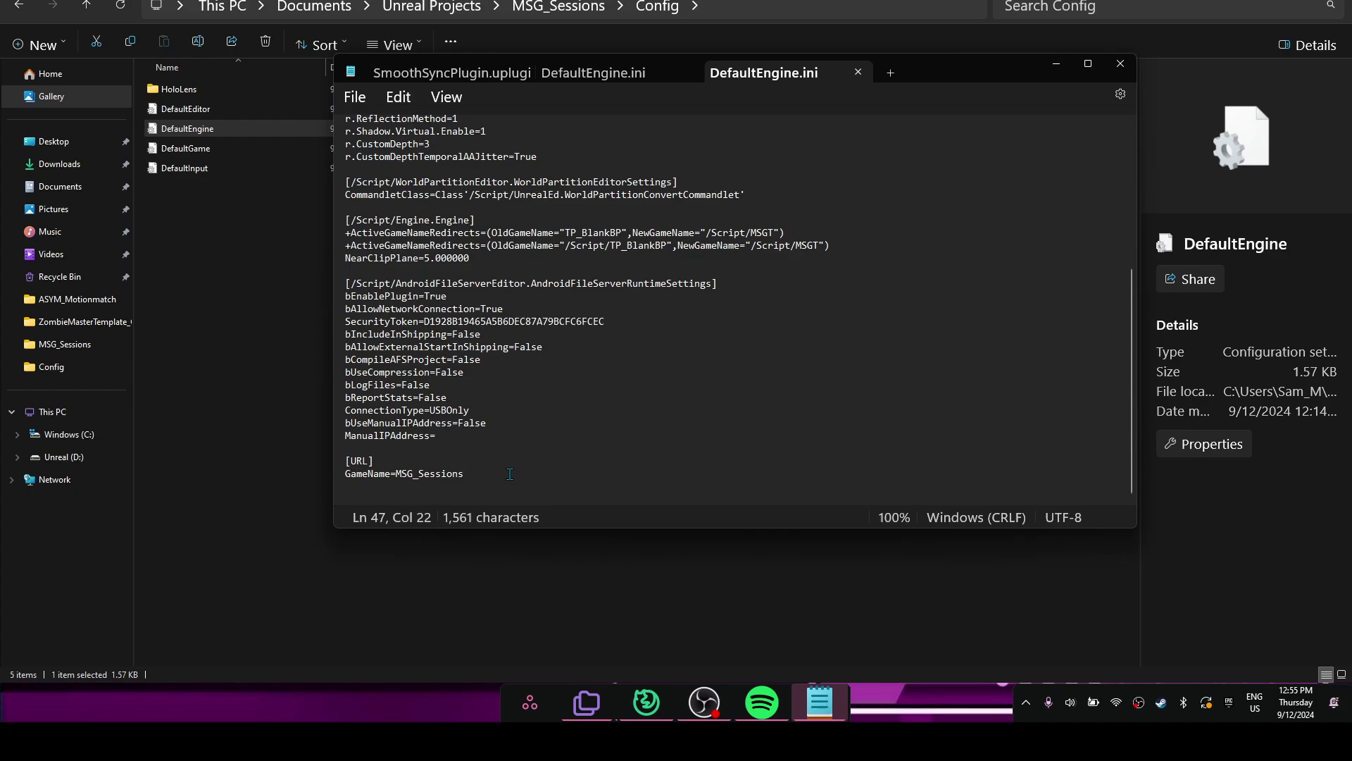
pyautogui.press('Return')
pyautogui.write('[/Script/Engine.GameEngine] +NetDriverDefinitions=(DefName="GameNetDriver",DriverClassName="OnlineSubsystemSteam.SteamNetDriver",DriverClassNameFallback="OnlineSubsystemUtils.IpNetDriver")  [OnlineSubsystem] DefaultPlatformService=Steam  [OnlineSubsystemSteam] bEnabled=true SteamDevAppId=480  ; If using Sessions ; bInitServerOnClient=true  [/Script/OnlineSubsystemSteam.SteamNetDriver] NetConnectionClassName="OnlineSubsystemSteam.SteamNetConnection"')
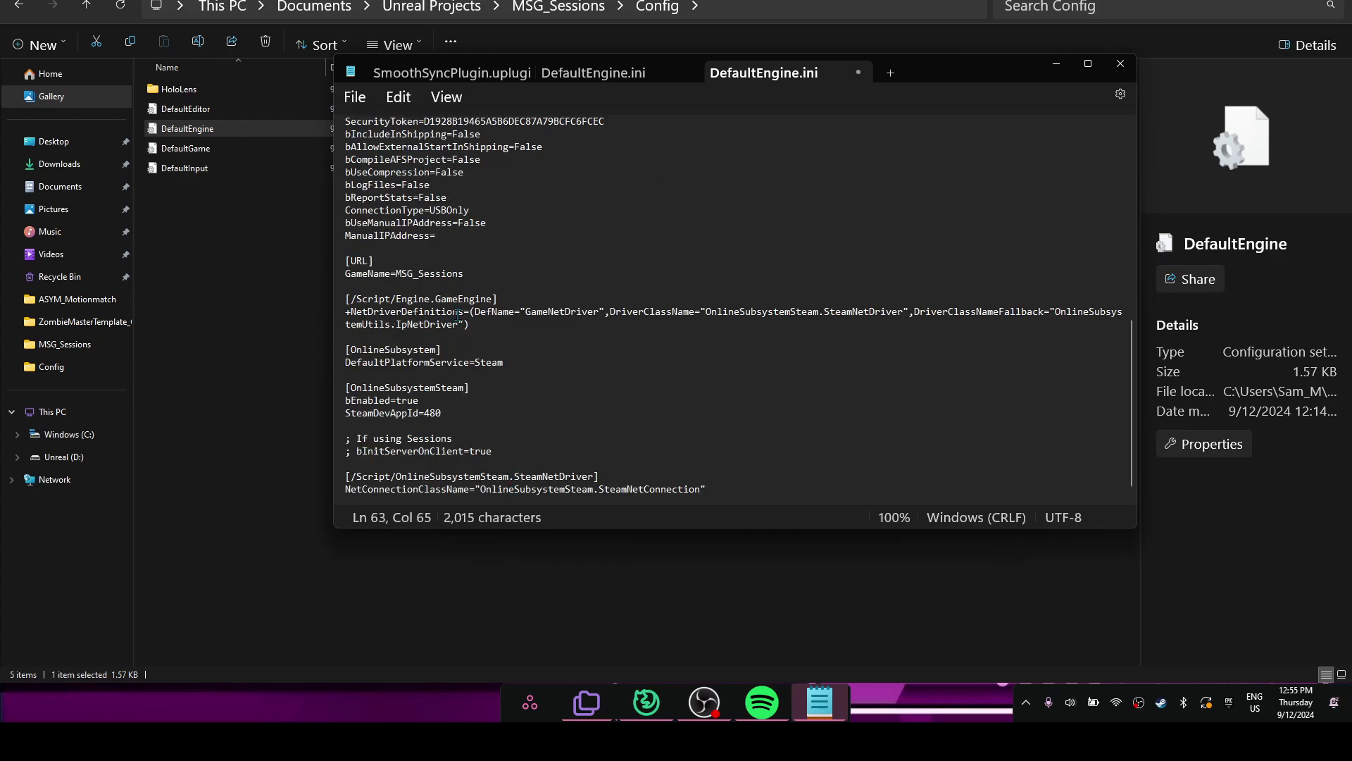
# - Save the edited DefaultEngine.ini and close Notepad
pyautogui.scroll(-1, 740, 453)
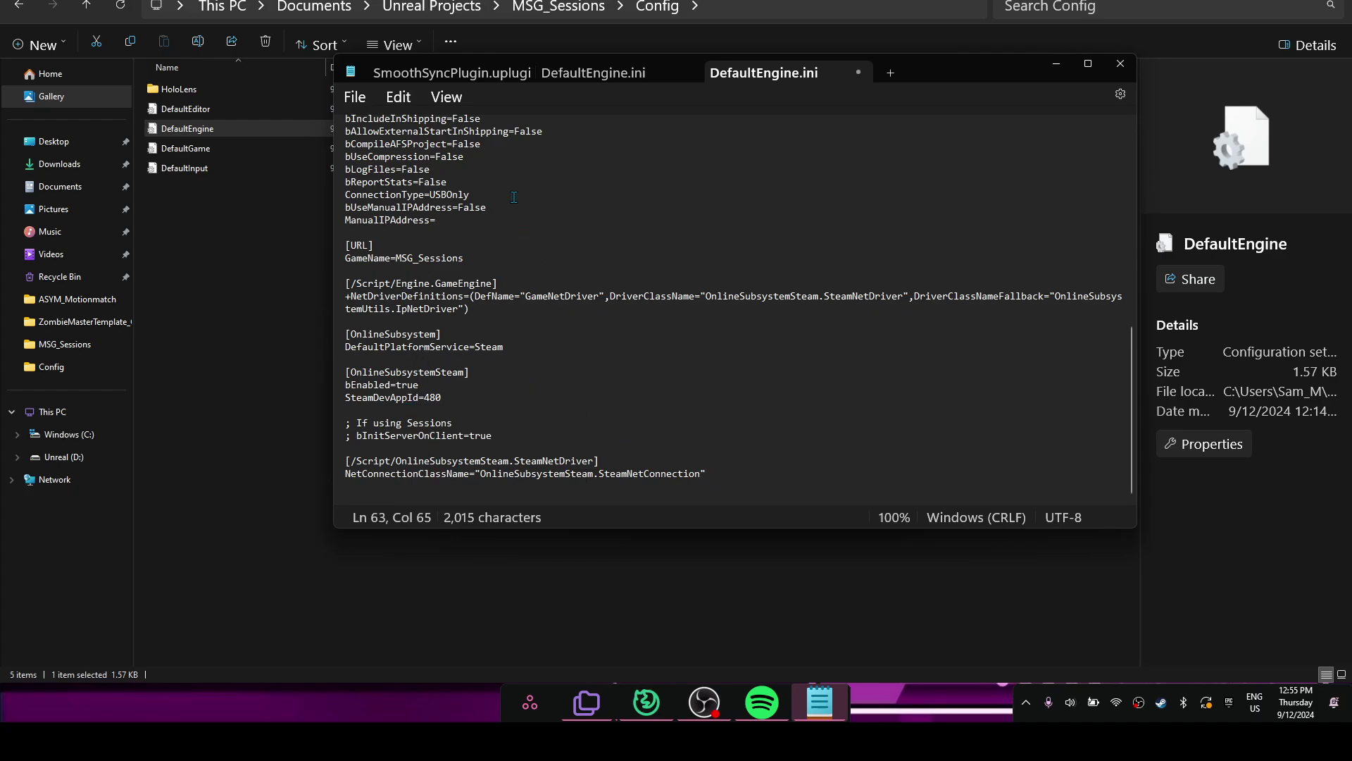
pyautogui.click(361, 97)
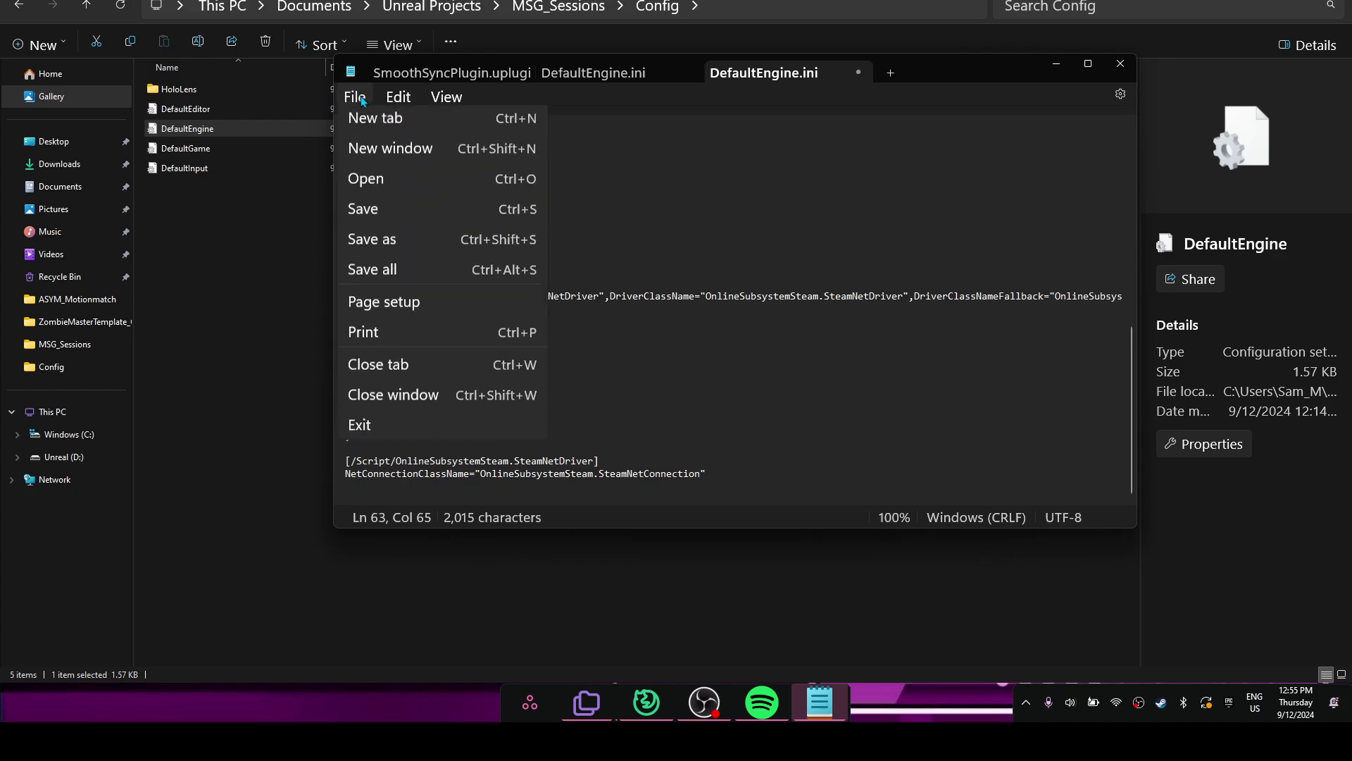
pyautogui.click(387, 224)
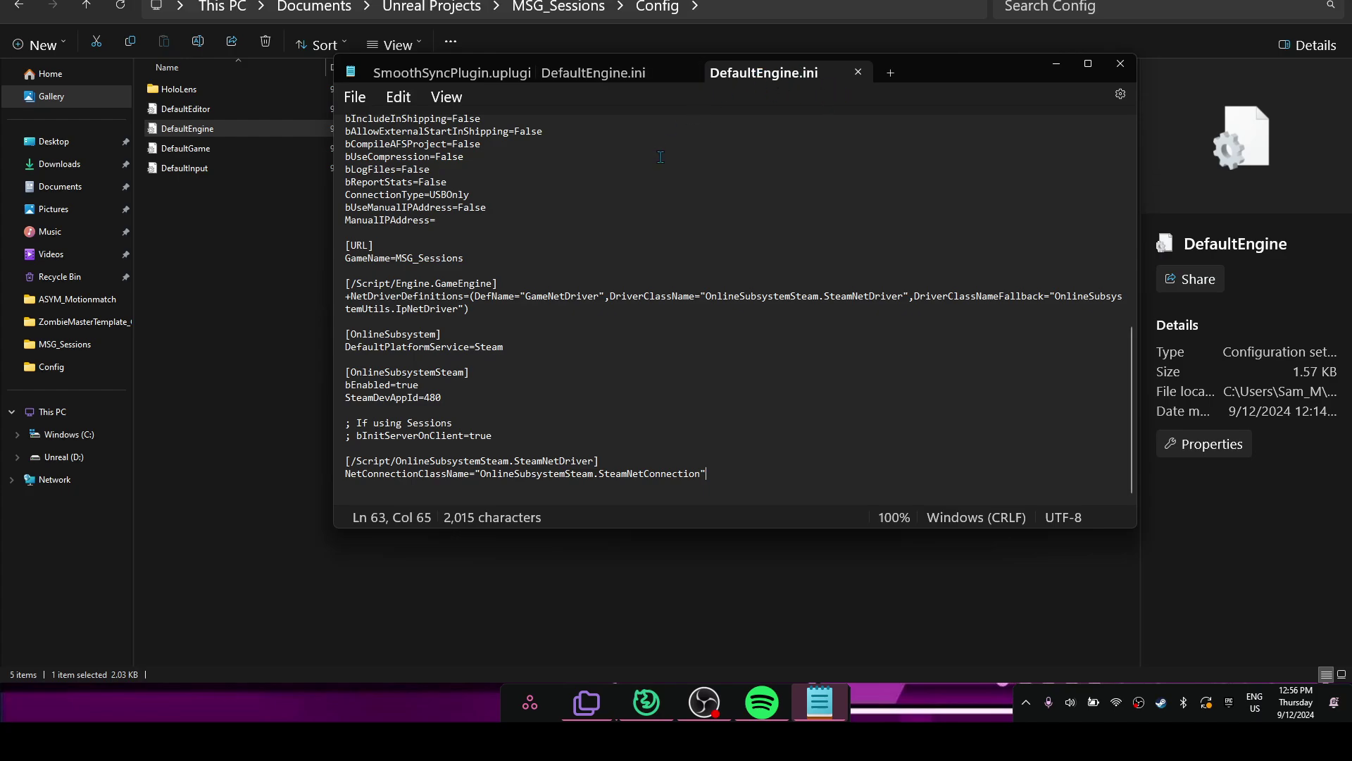
pyautogui.click(1121, 65)
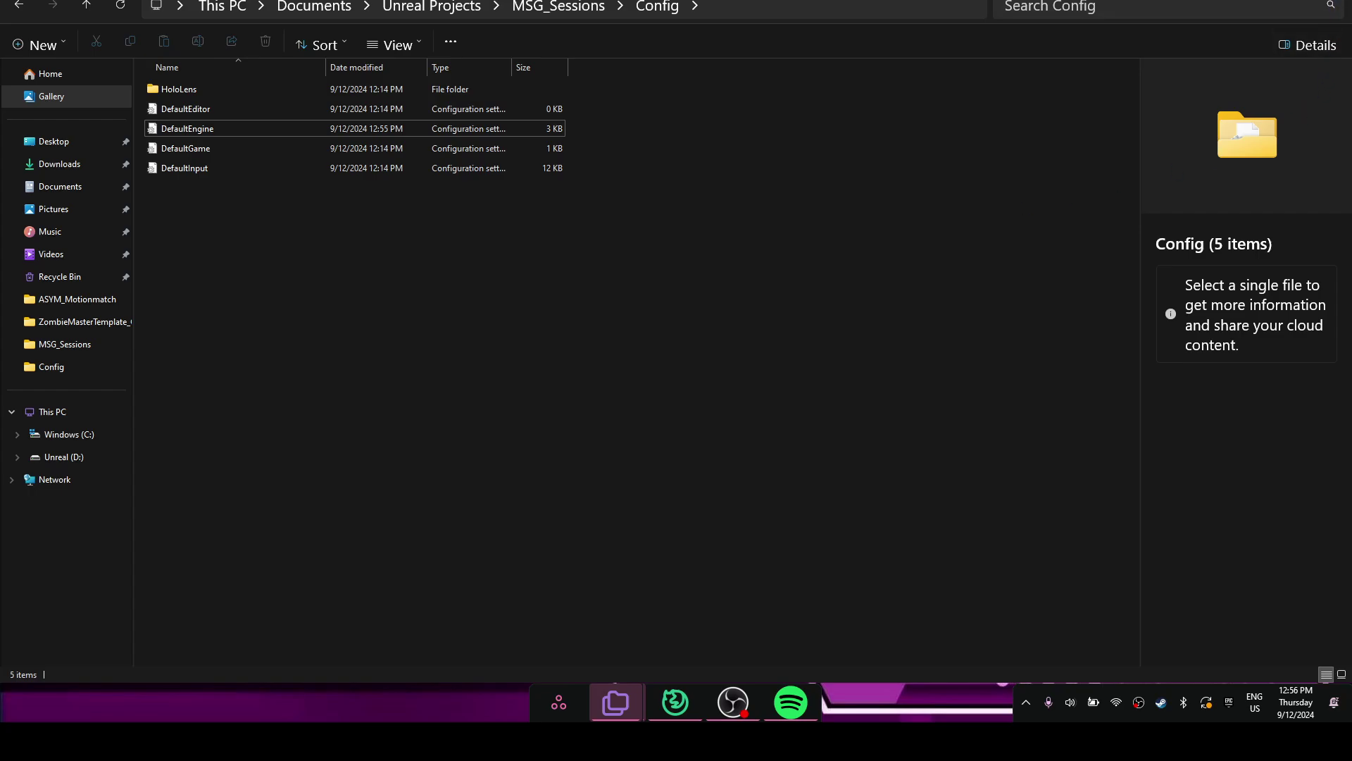
# - Launch MSG_Sessions.uproject from the MSG_Sessions folder
pyautogui.press('super+d')
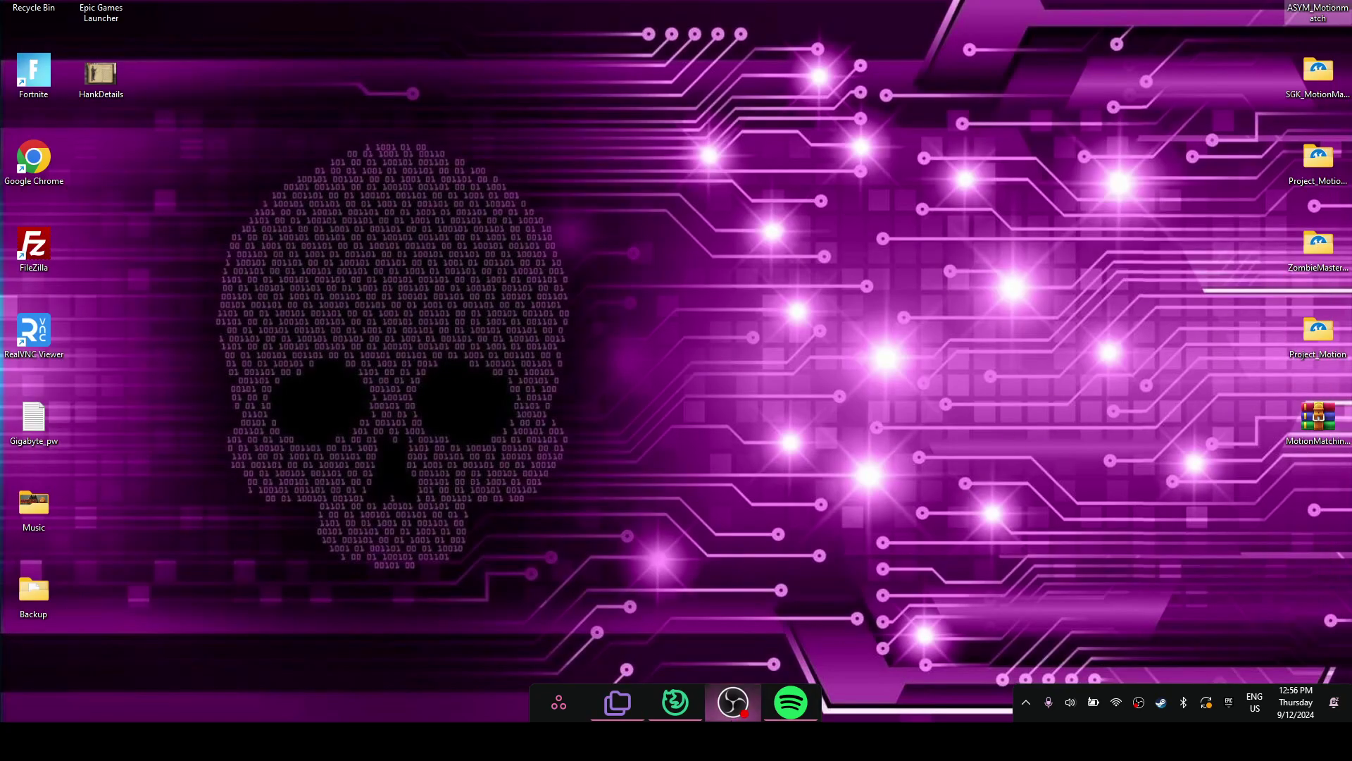
pyautogui.click(629, 710)
pyautogui.doubleClick(202, 309)
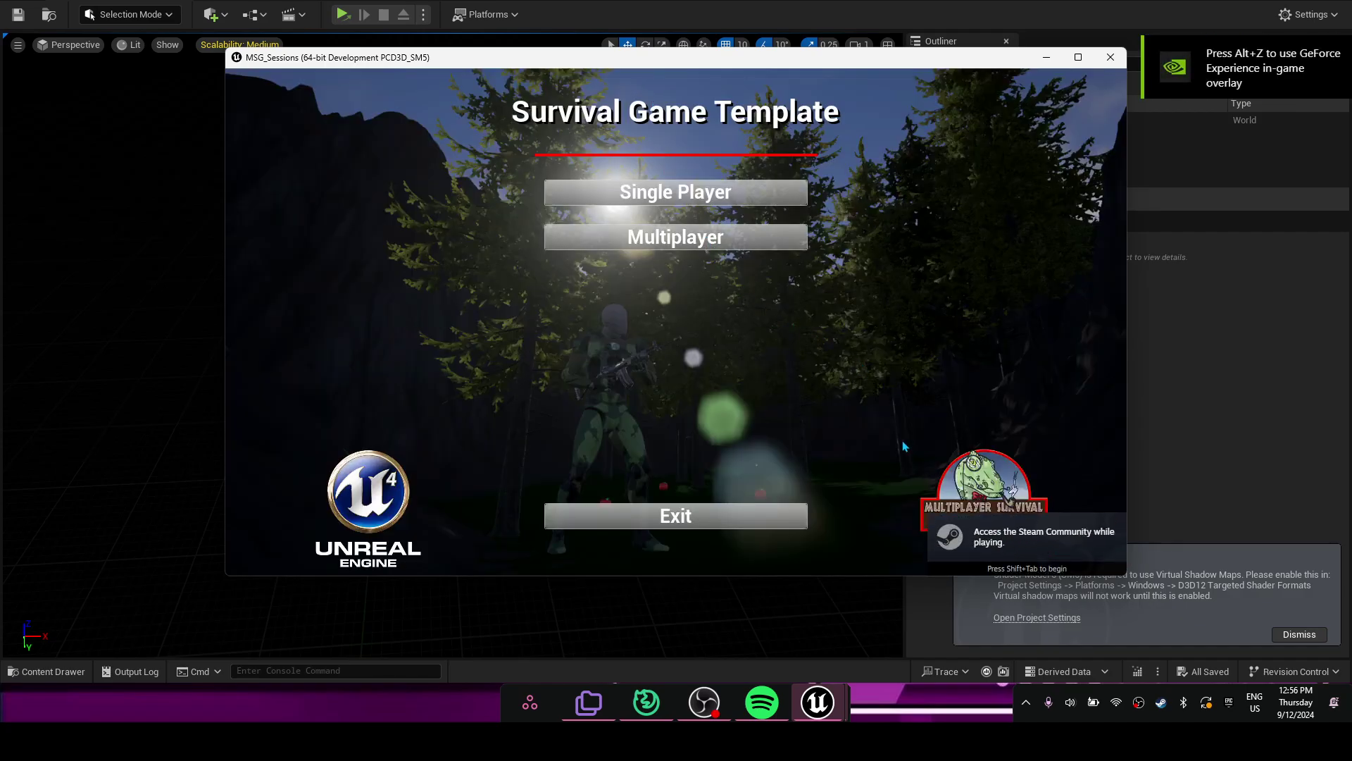
# - Bring up the Steam overlay over the running game with Shift+Tab
pyautogui.hotkey('shift', 'Tab')
pyautogui.hotkey('shift', 'Tab')
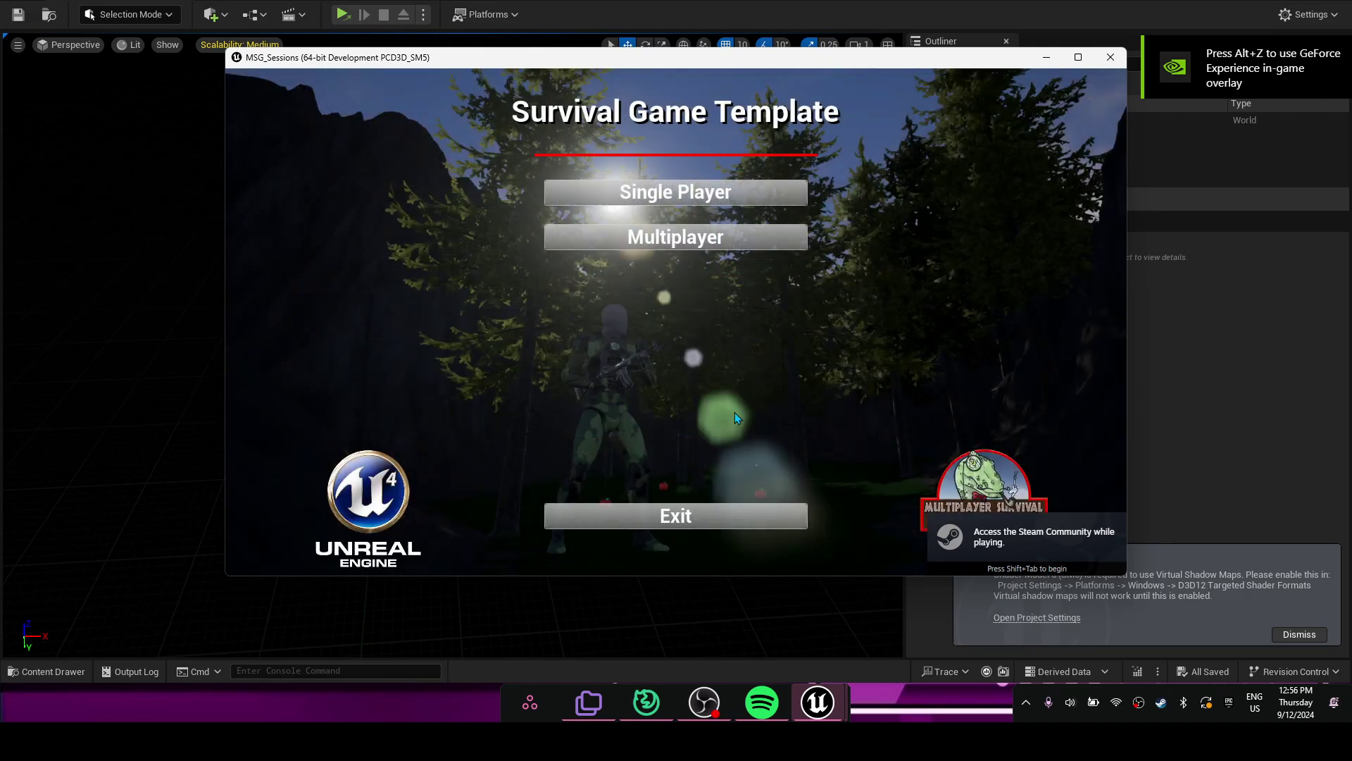